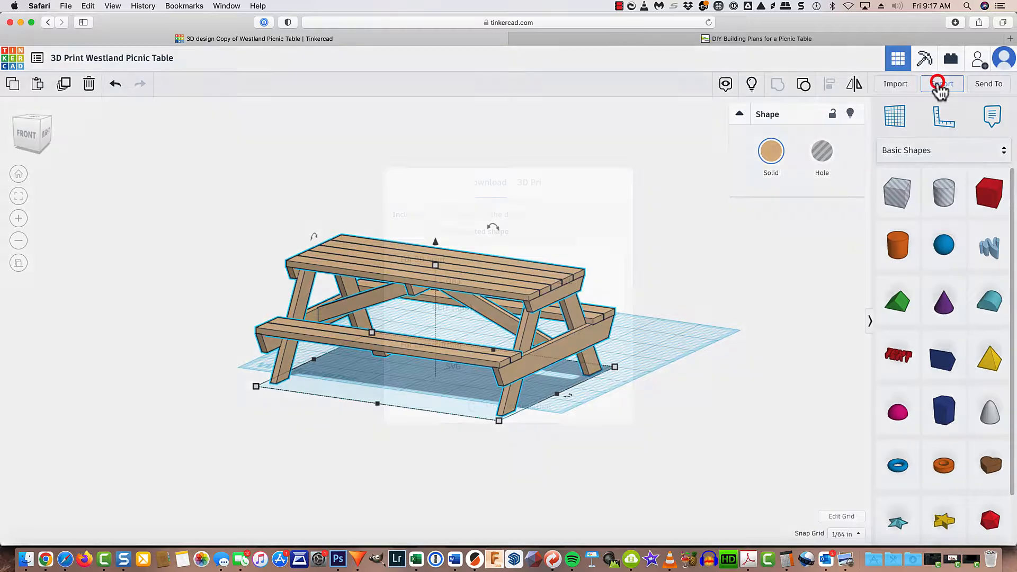
Download the selected picnic table as an STL file into the Toss folder, replacing the existing 3D Print Westland Picnic Table.stl.
click(546, 289)
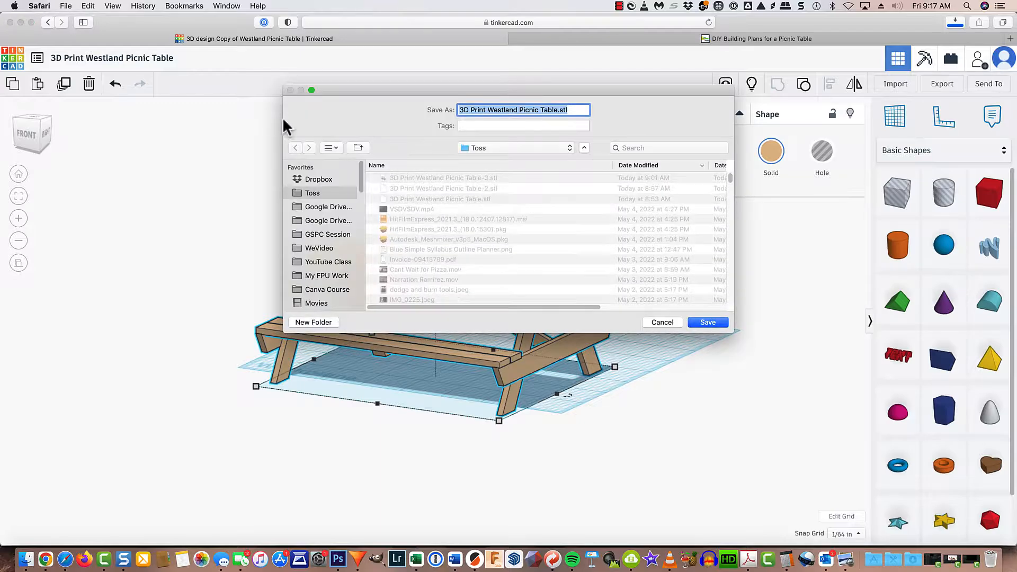
click(696, 323)
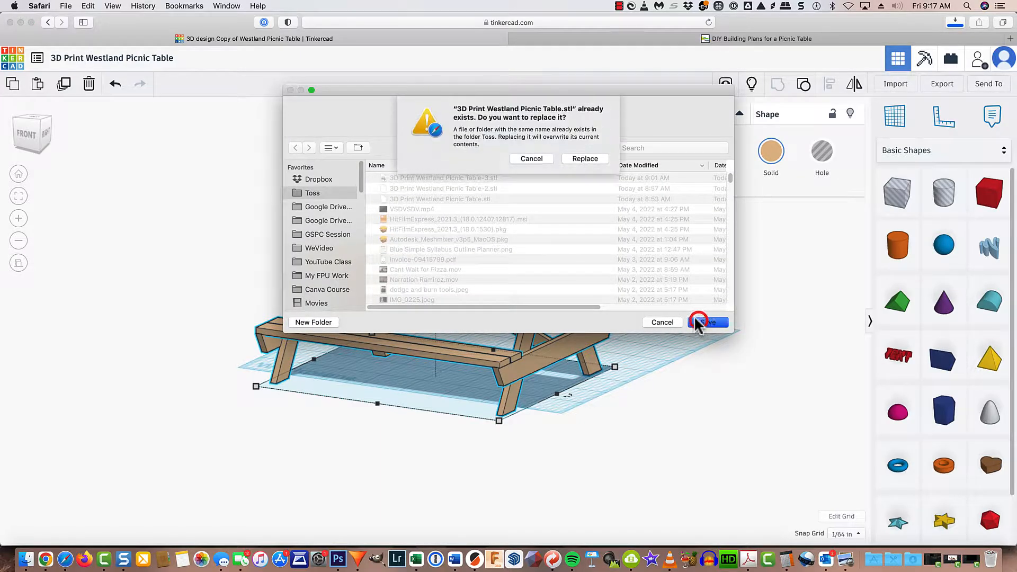
click(586, 159)
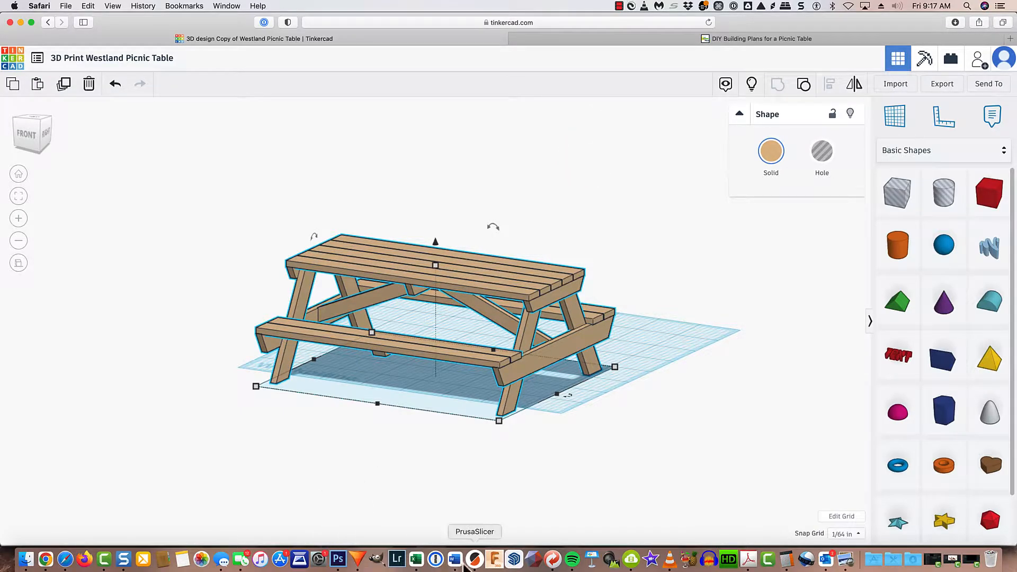
Switch to PrusaSlicer, import 3D Print Westland Picnic Table-4.stl onto the print bed and slice it.
click(479, 563)
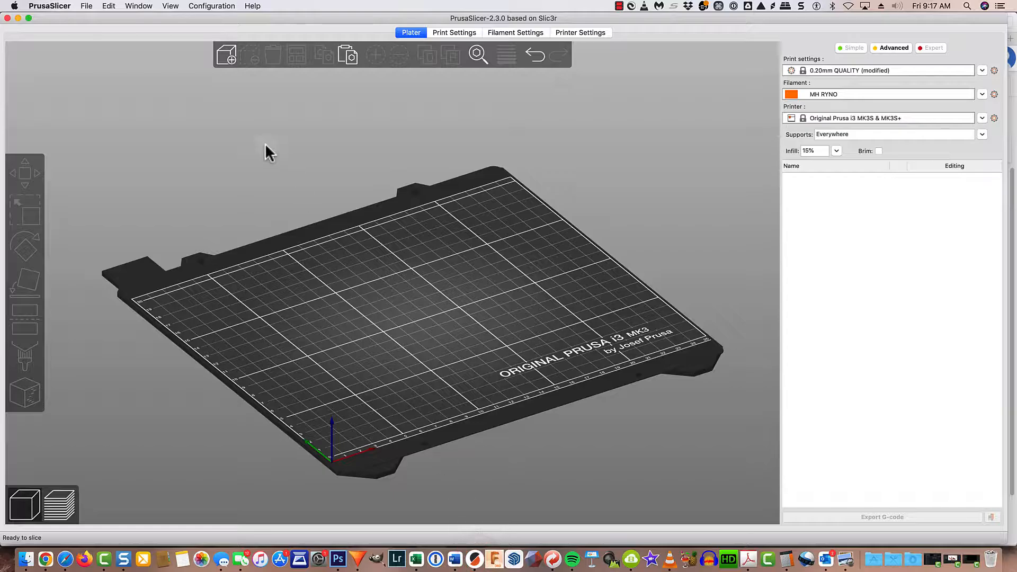
click(223, 58)
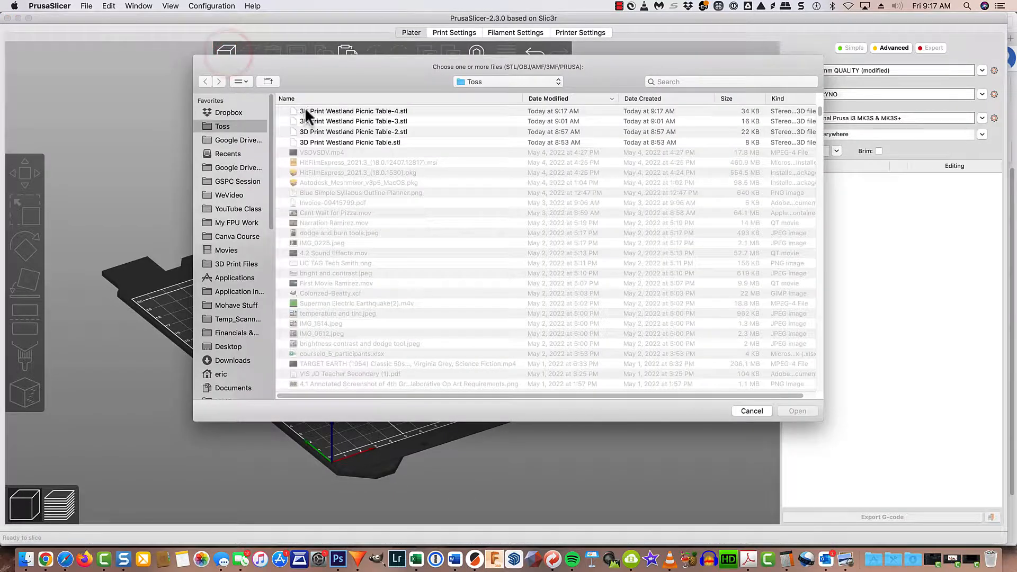
double_click(306, 110)
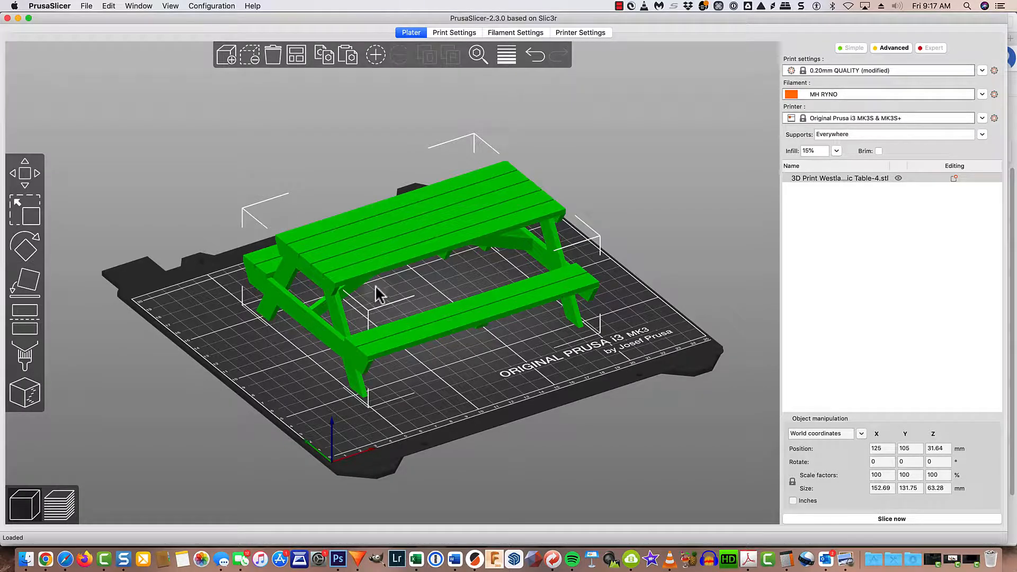
click(849, 519)
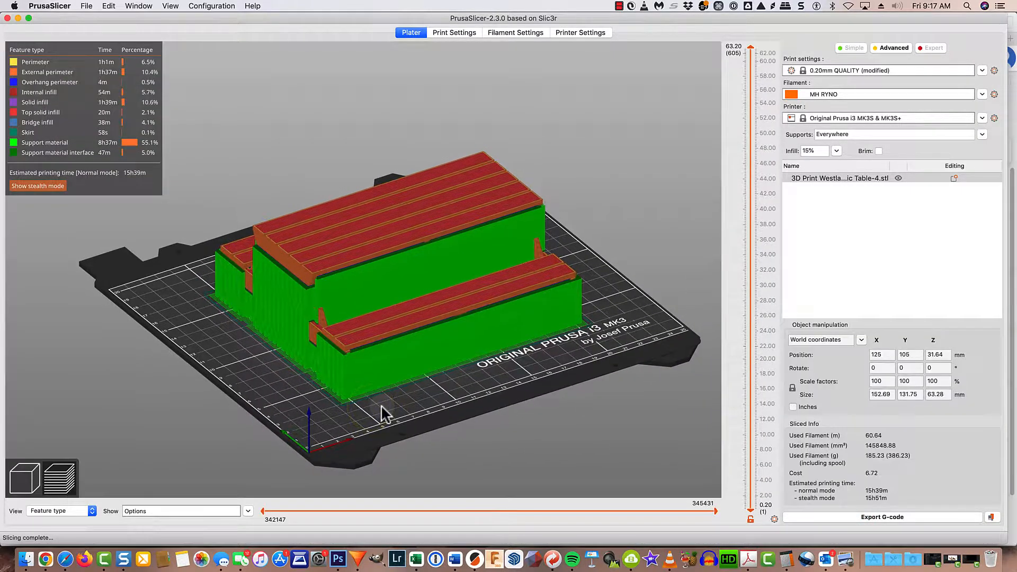
mouse_move(371, 419)
mouse_down()
mouse_move(402, 412)
mouse_move(371, 419)
mouse_up()
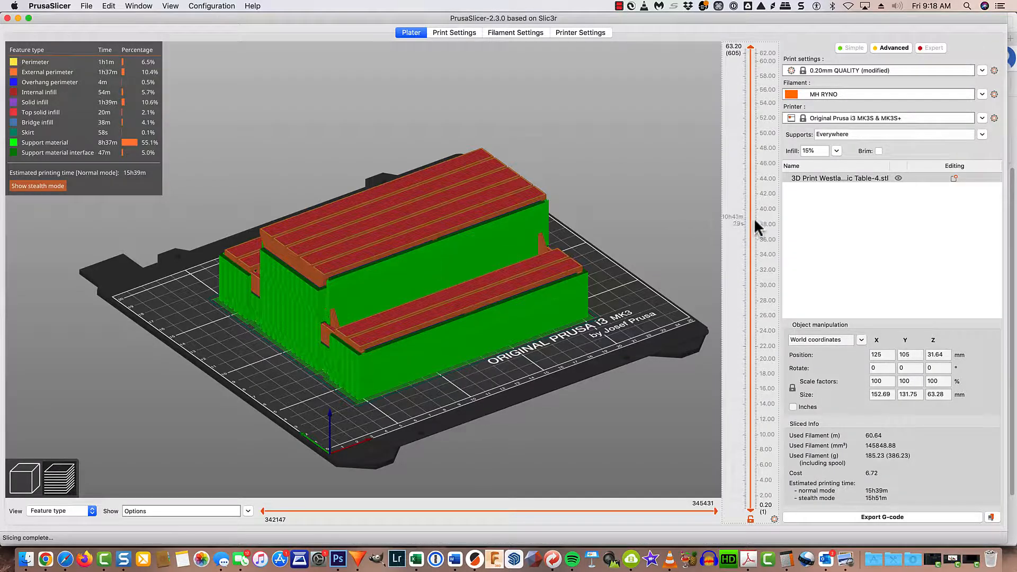
Delete the picnic table model from the print bed and switch back to Tinkercad in Safari.
click(806, 177)
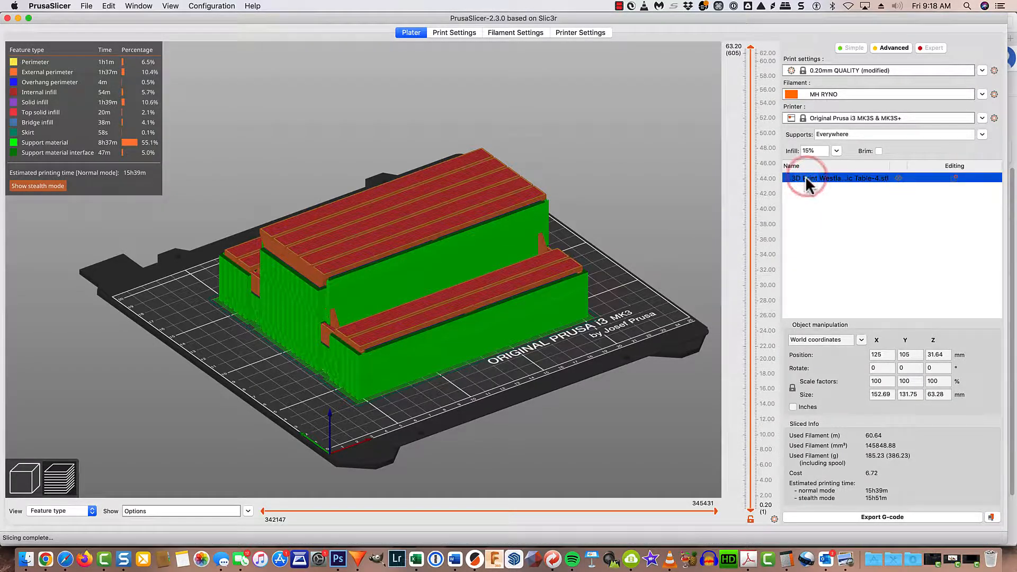
key(BackSpace)
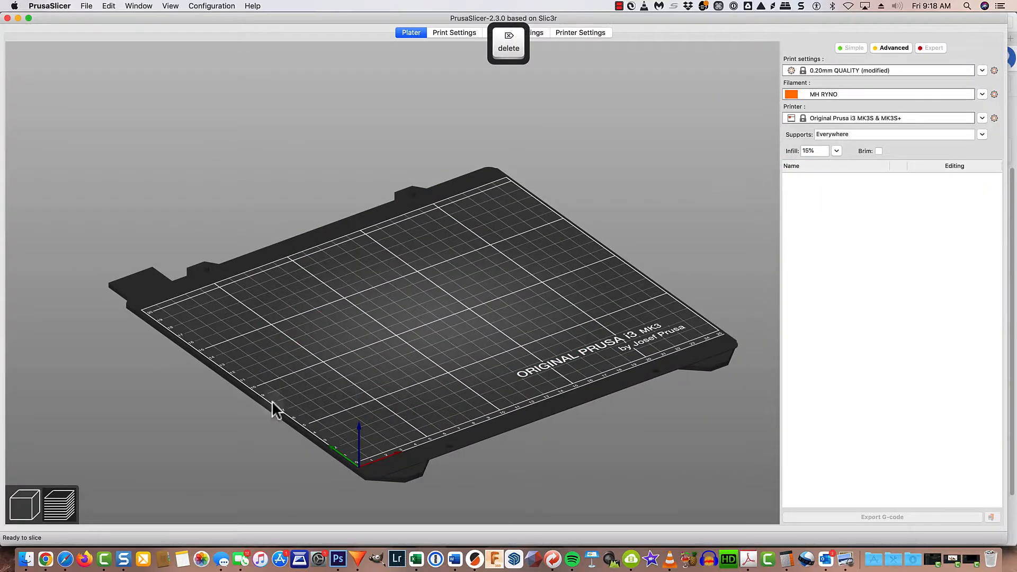
click(66, 560)
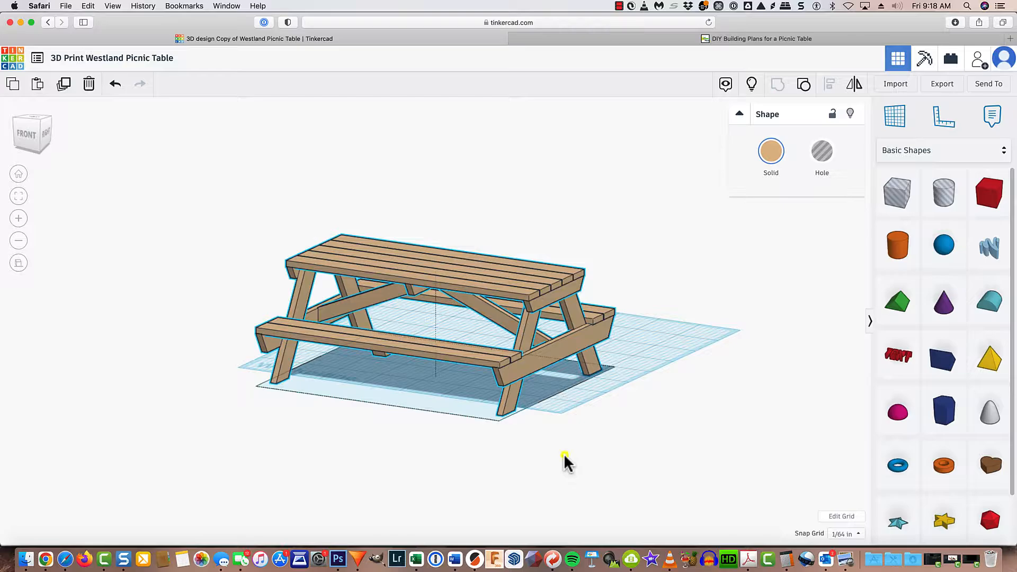
Ungroup the picnic table into its separate parts.
right_drag(565, 455, 542, 472)
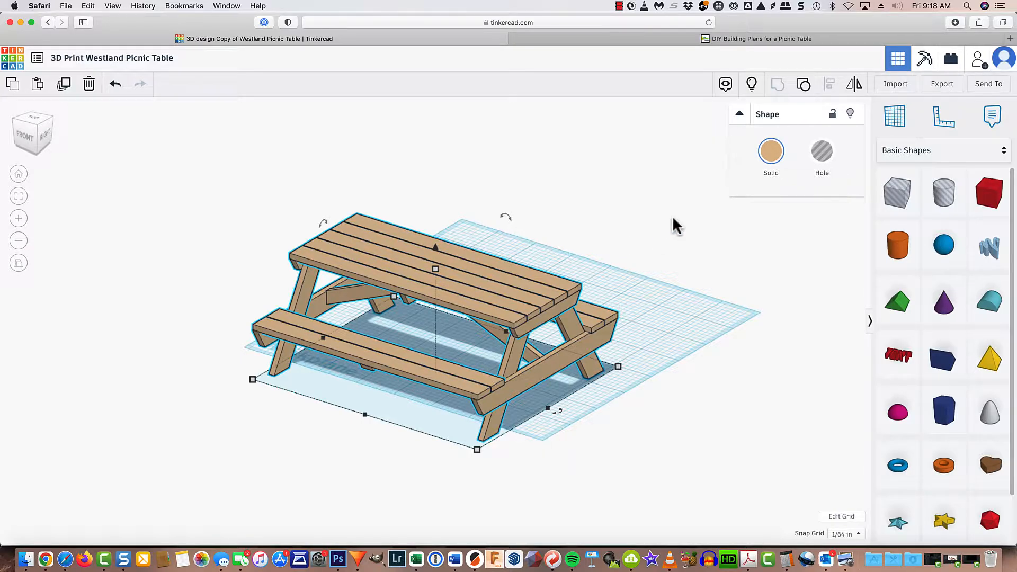
click(501, 281)
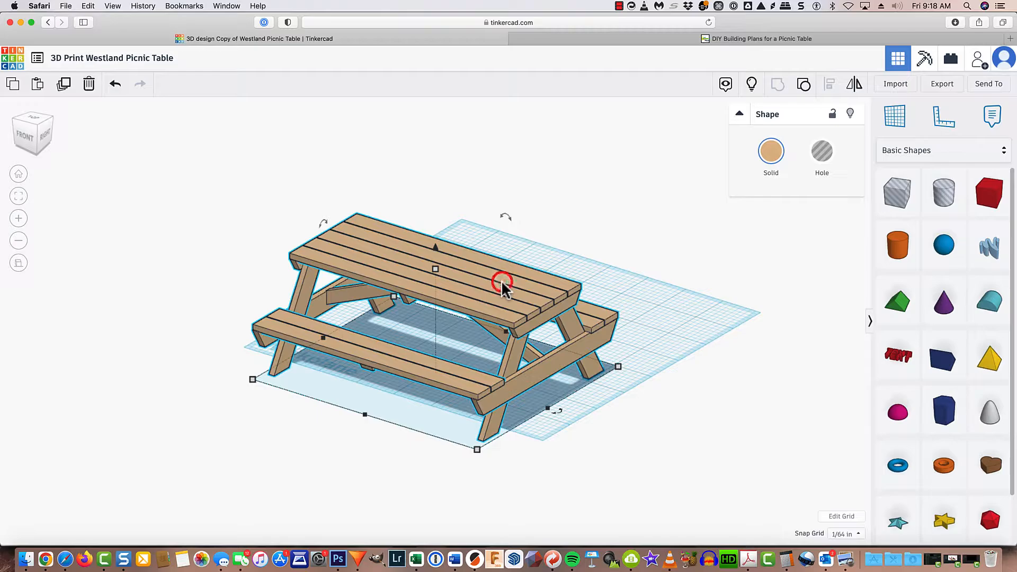
click(804, 85)
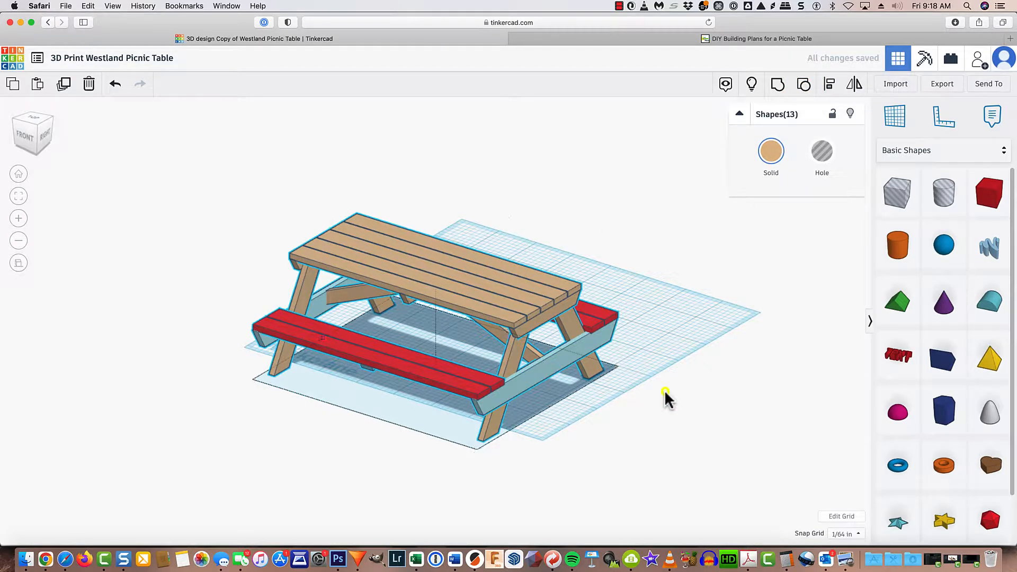
mouse_move(666, 398)
right_down()
mouse_move(693, 366)
mouse_move(685, 397)
right_up()
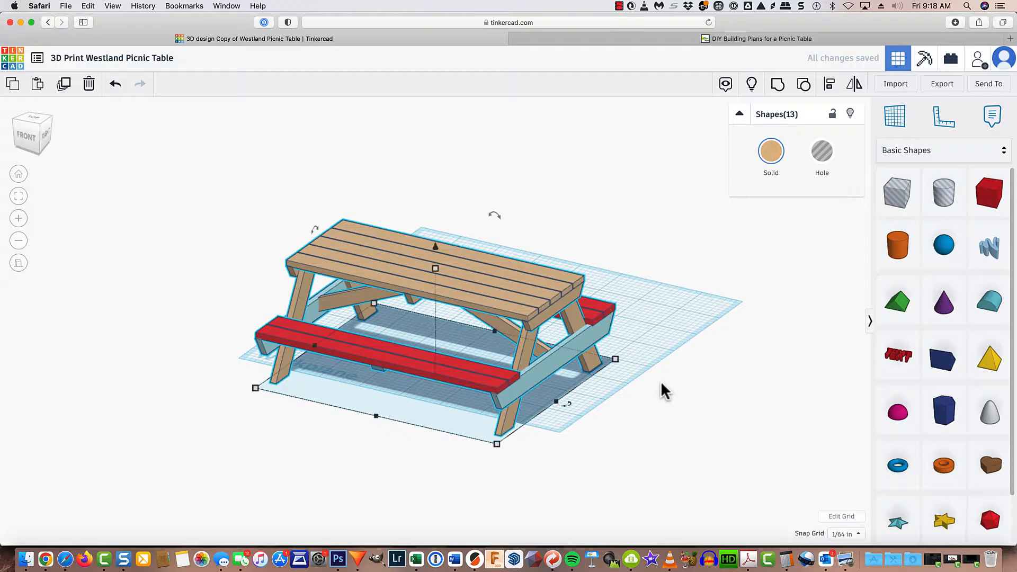
Copy and paste the front red bench seat with its underside cleat, and move the copy about 12.43 in and 4.18 in clear of the table.
drag(413, 333, 360, 391)
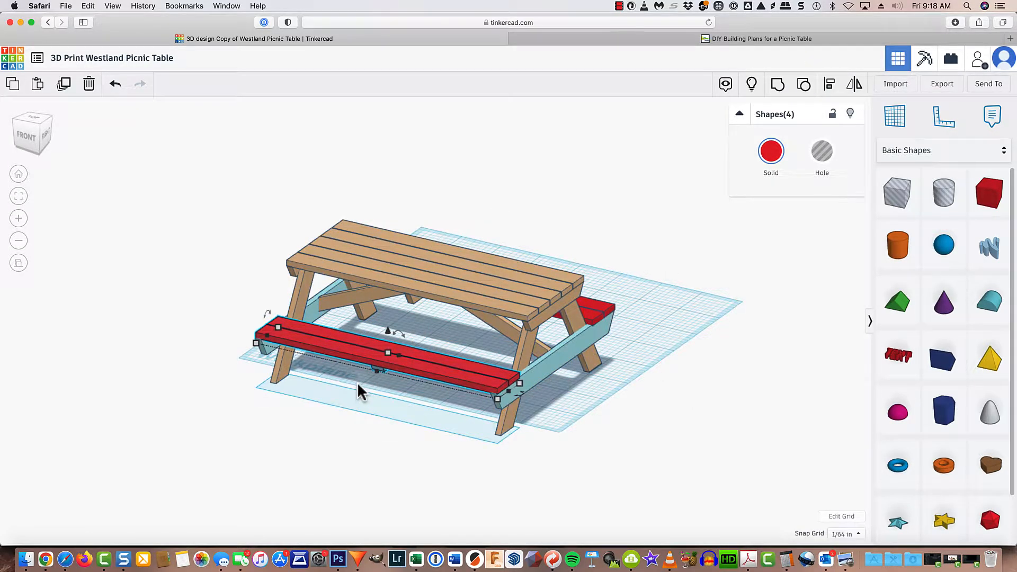
scroll(369, 378, up, 5)
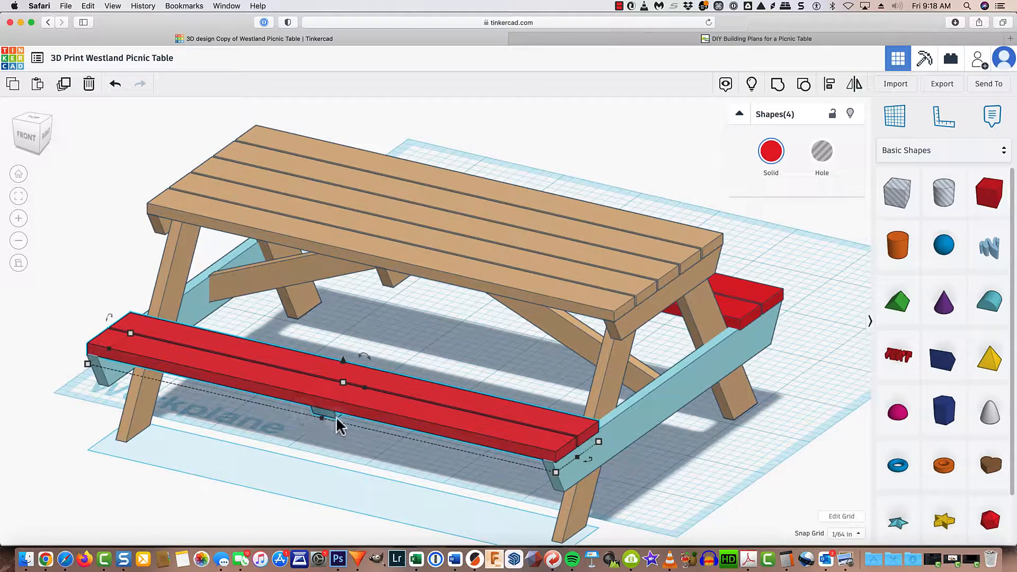
scroll(337, 418, down, 3)
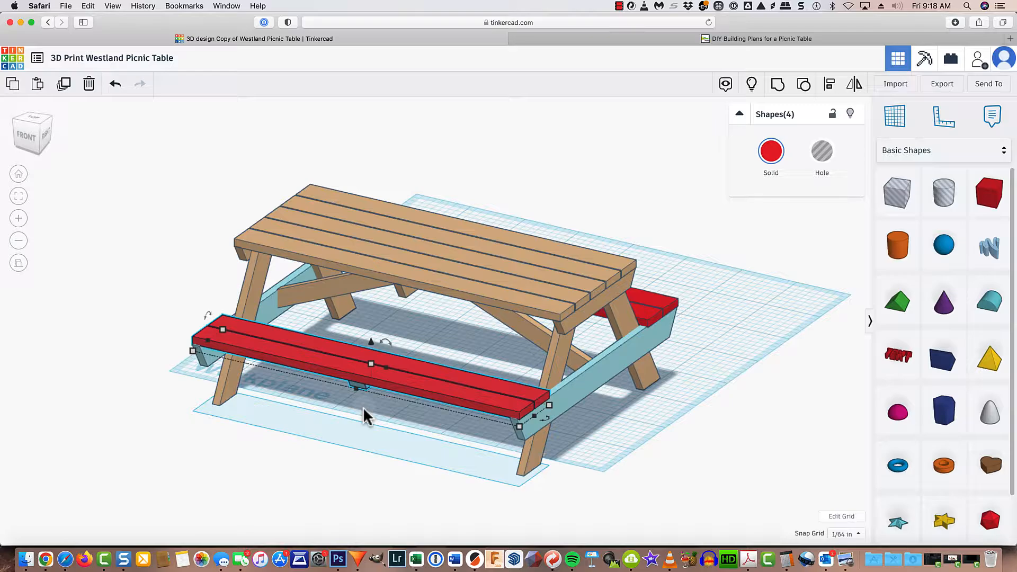
key(super+c)
key(super+v)
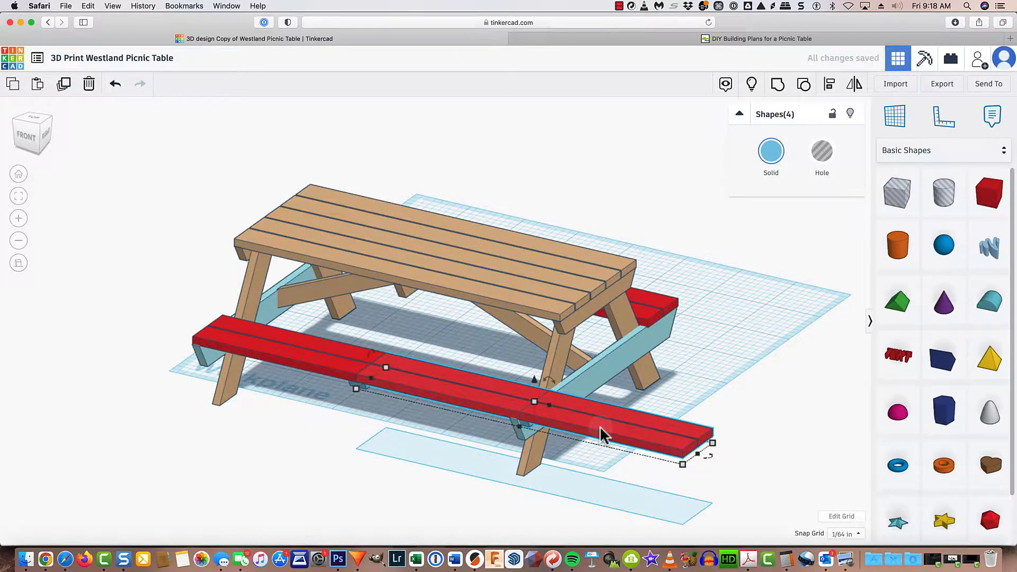
scroll(600, 426, down, 5)
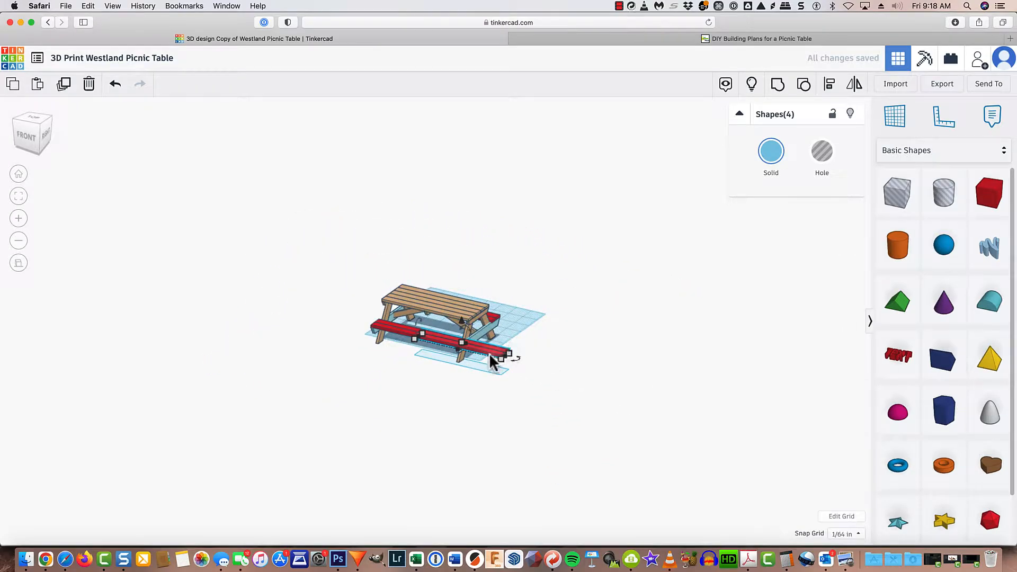
drag(491, 352, 704, 367)
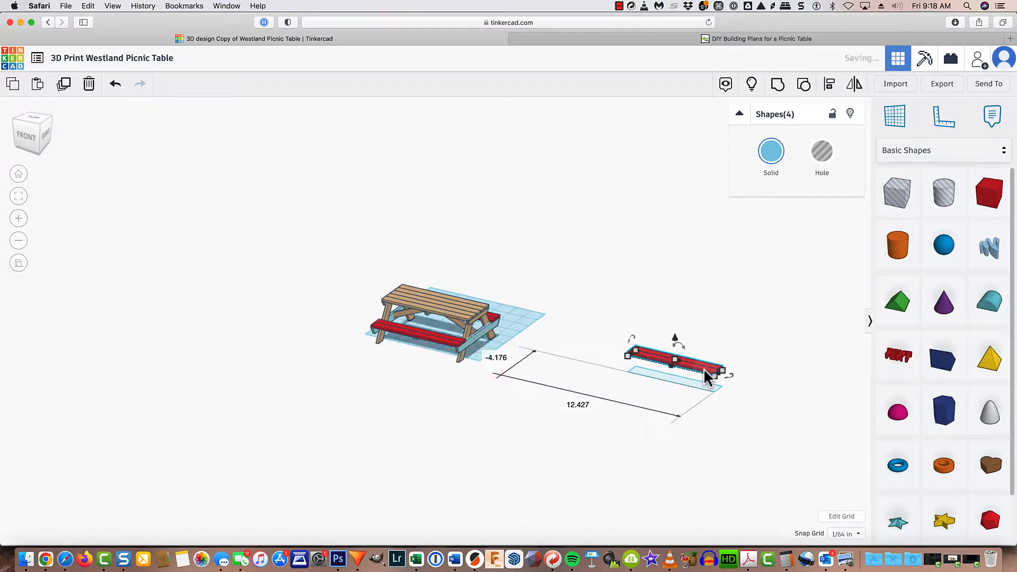
Group the parts of the copied bench seat into a single shape.
scroll(692, 385, up, 5)
scroll(691, 377, down, 8)
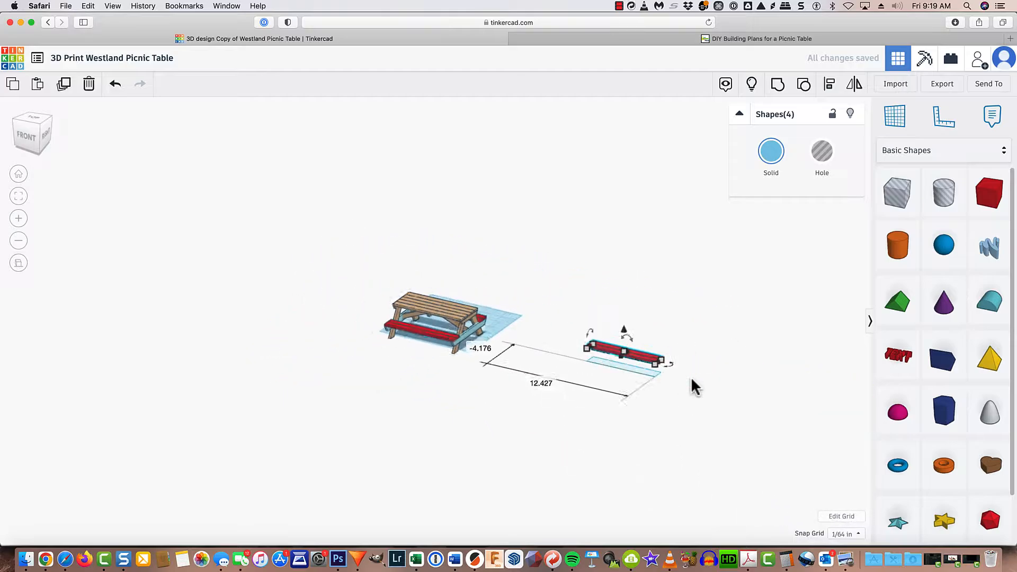
scroll(683, 375, up, 6)
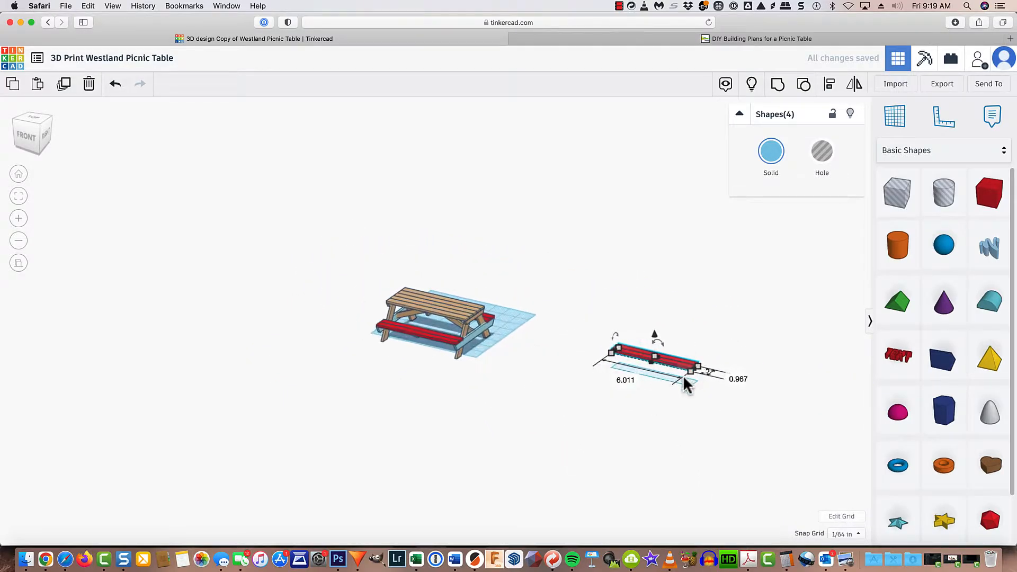
key(Caps_Lock)
middle_drag(729, 397, 439, 370)
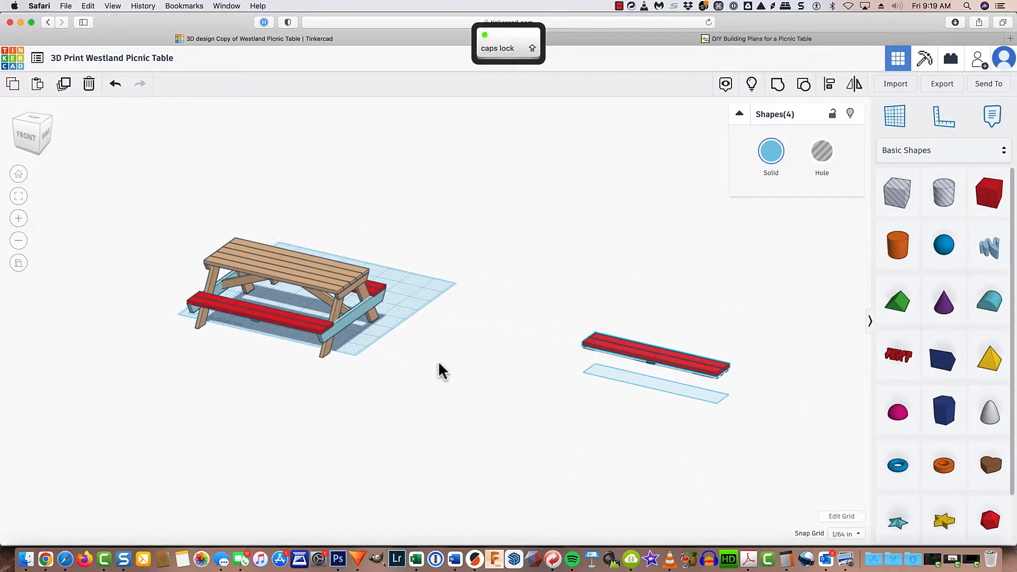
key(f)
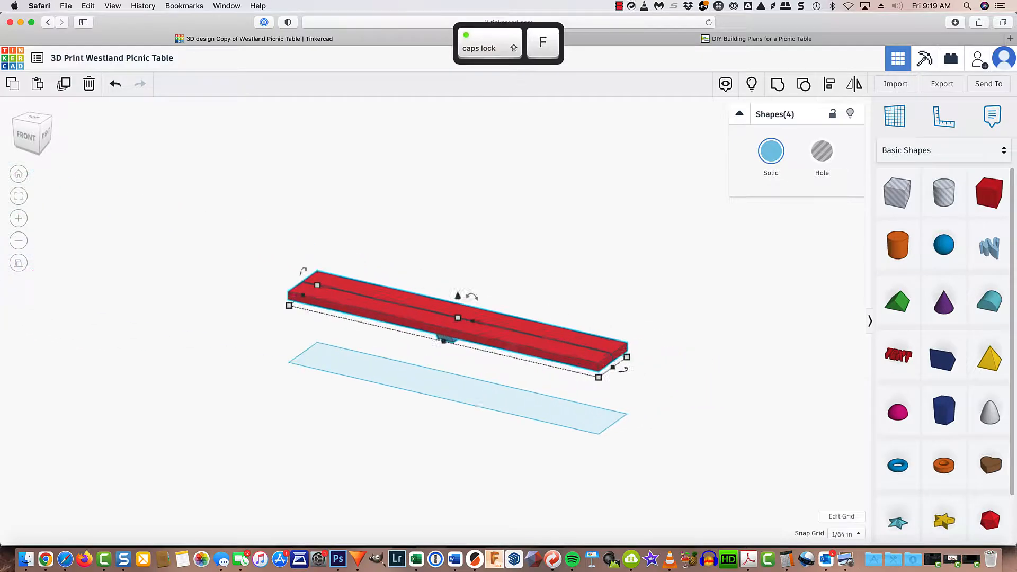
click(779, 87)
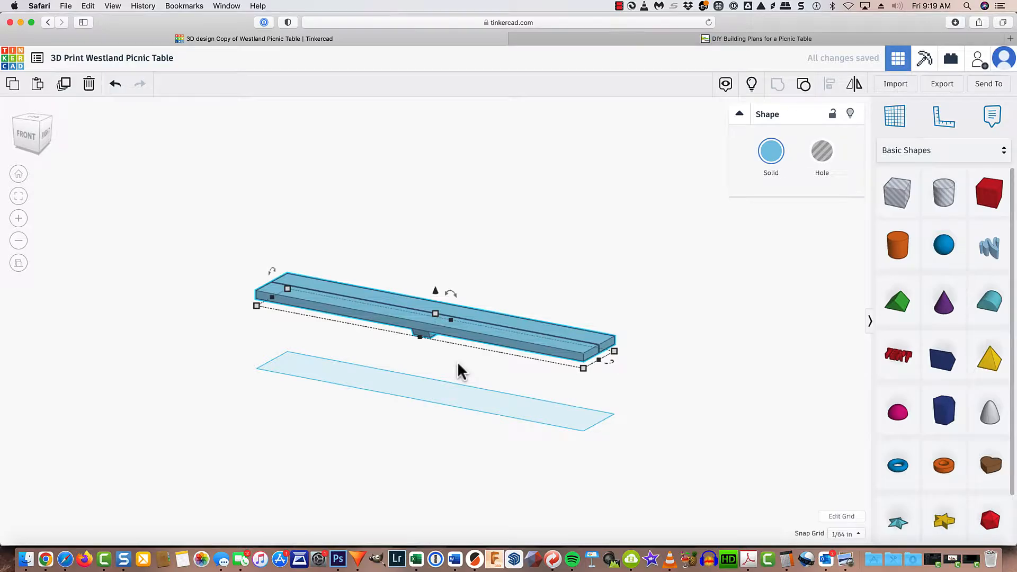
Download only the grouped bench seat as an STL file named SEAT in the Toss folder.
click(942, 85)
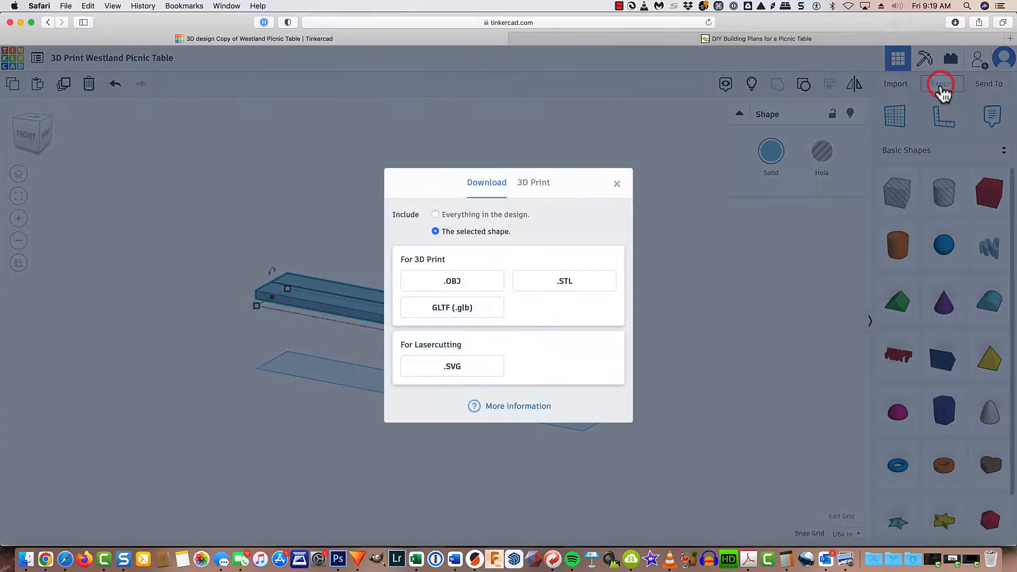
click(560, 281)
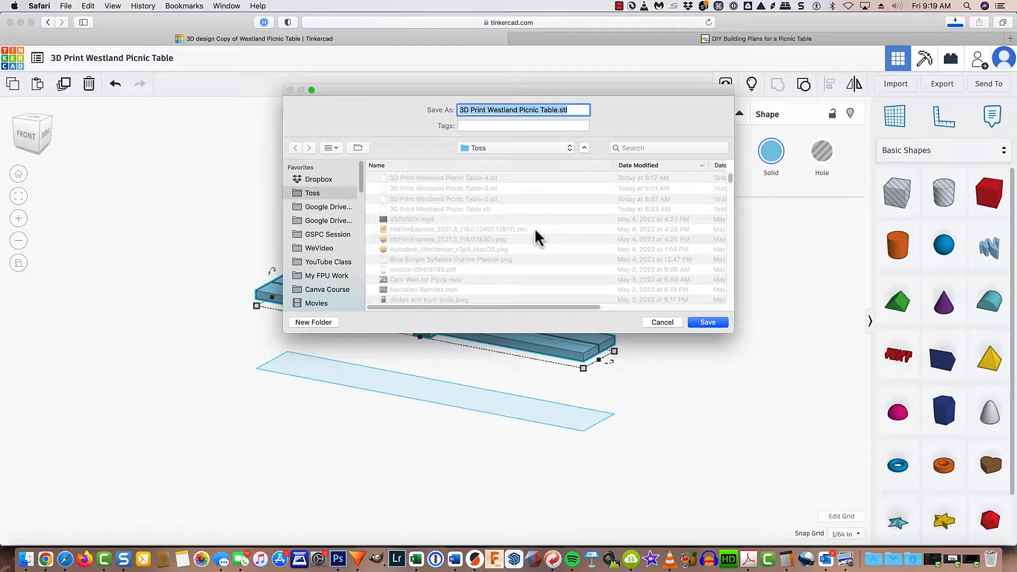
text(SEAT)
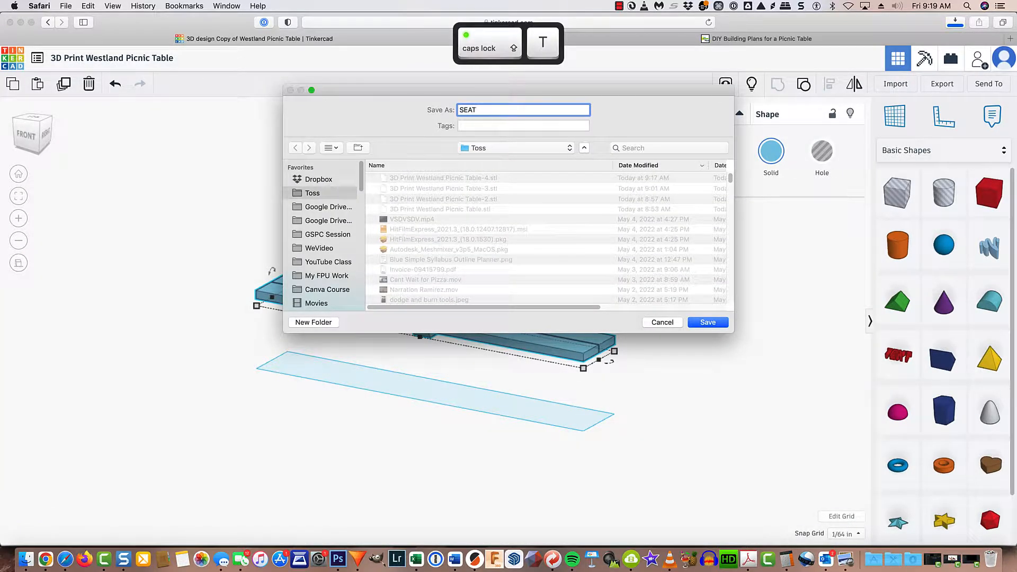
key(Return)
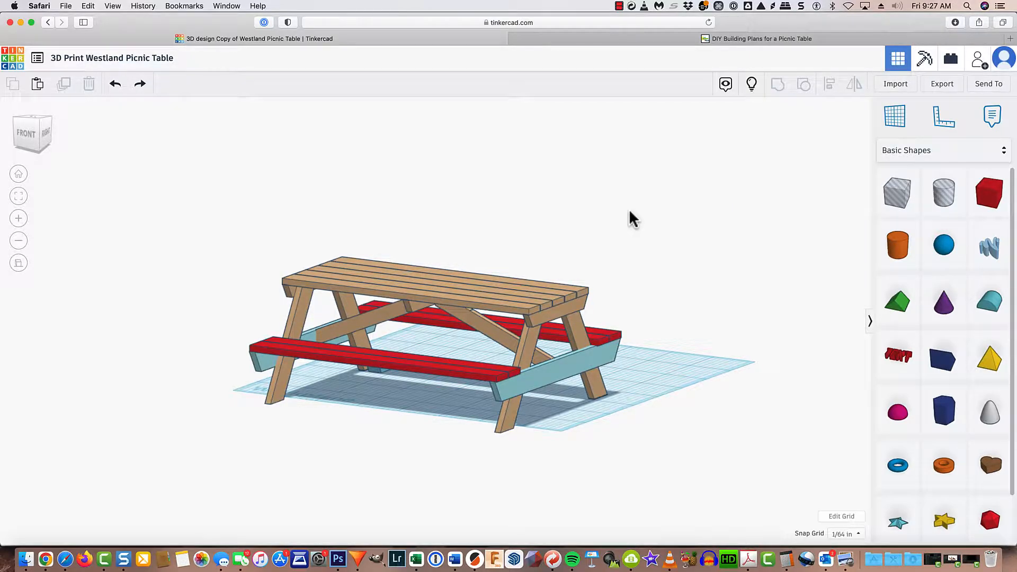
Duplicate the table's legs and light blue seat supports, and move the copy about 9.29 in and 4.24 in away from the table.
click(548, 370)
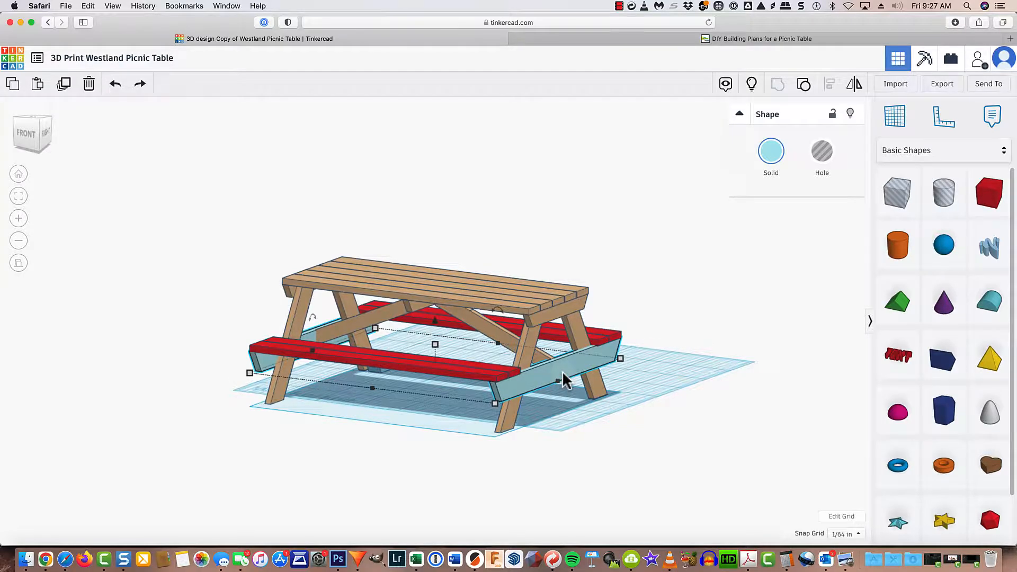
shift+click(507, 428)
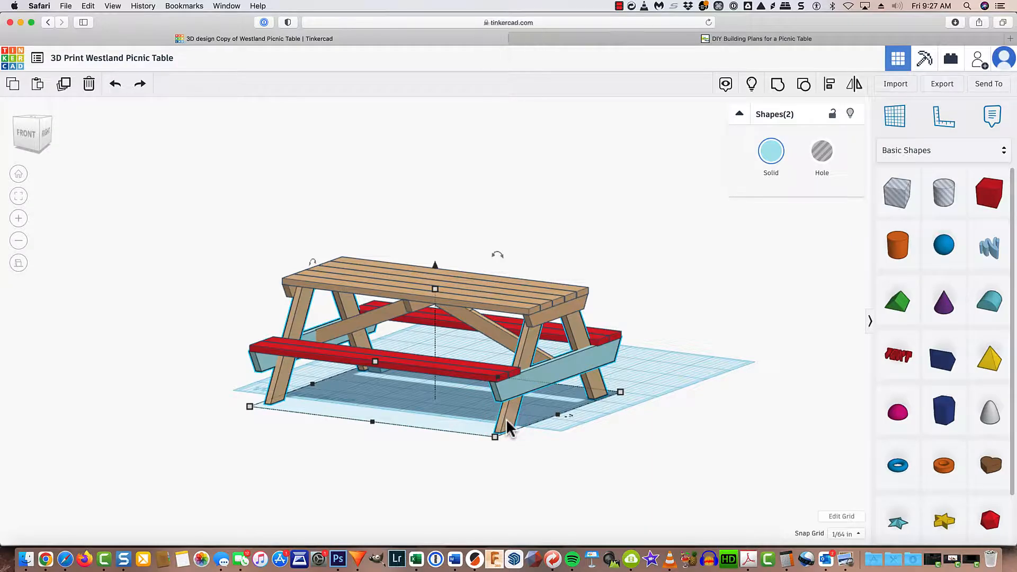
key(super+d)
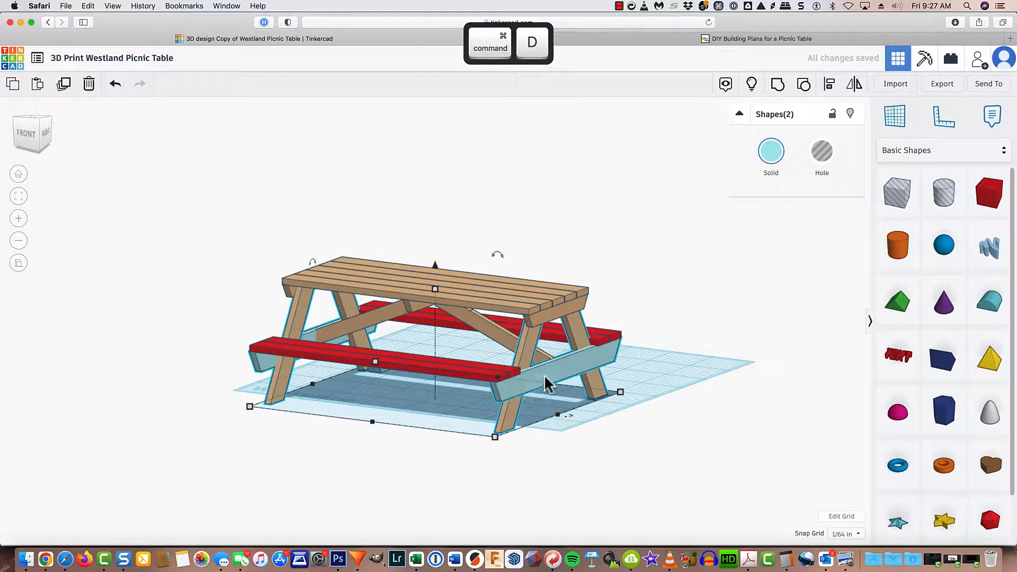
drag(546, 379, 825, 461)
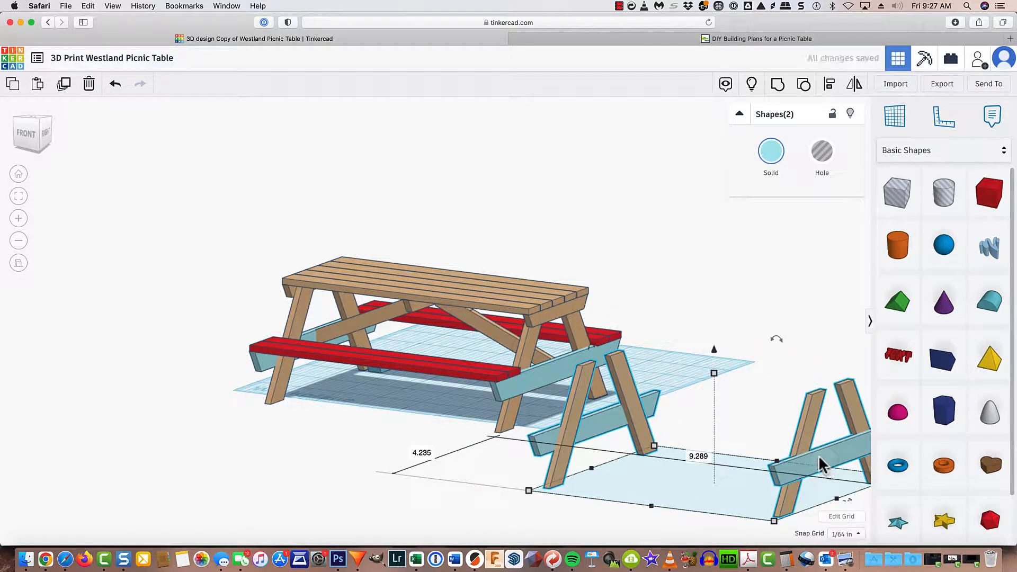
key(f)
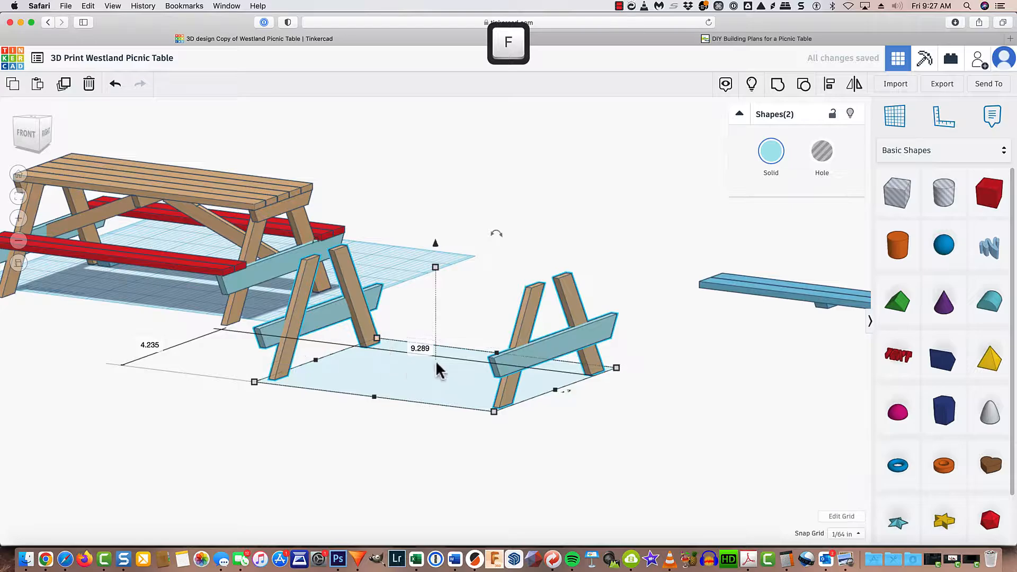
Move the copied legs and light blue seat supports farther from the table, and ungroup the four copied legs.
drag(528, 349, 618, 417)
click(561, 319)
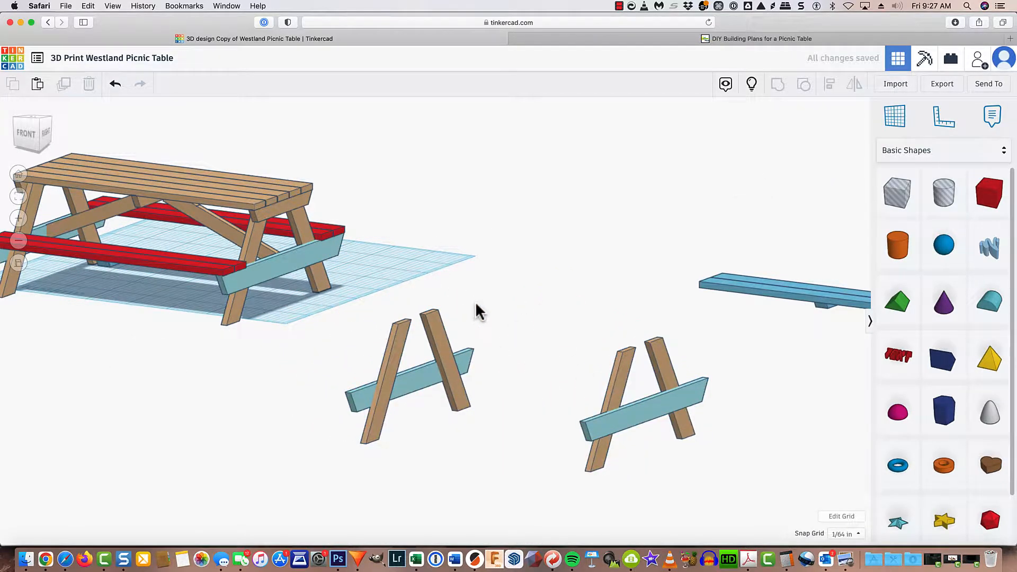
click(441, 334)
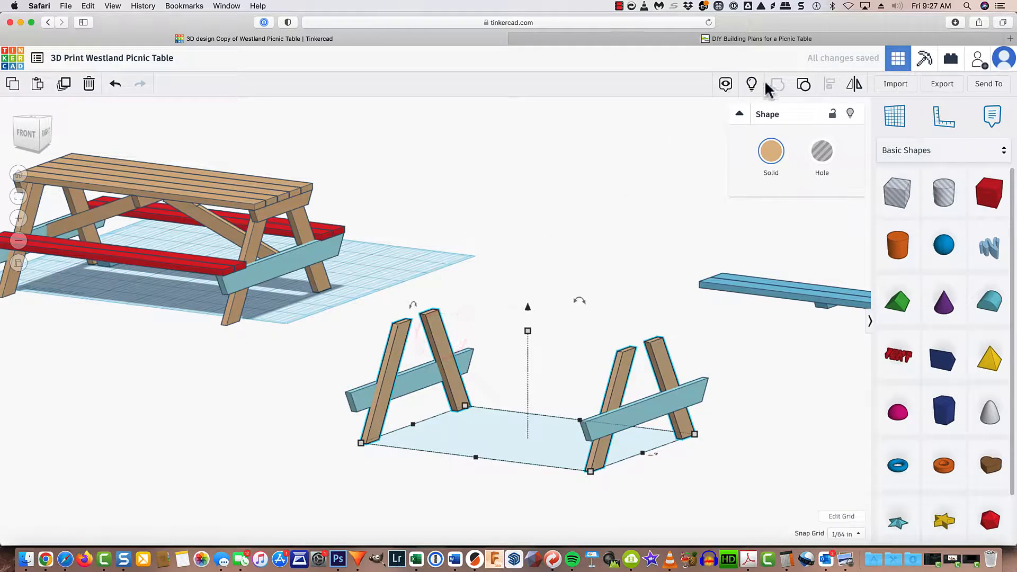
click(805, 88)
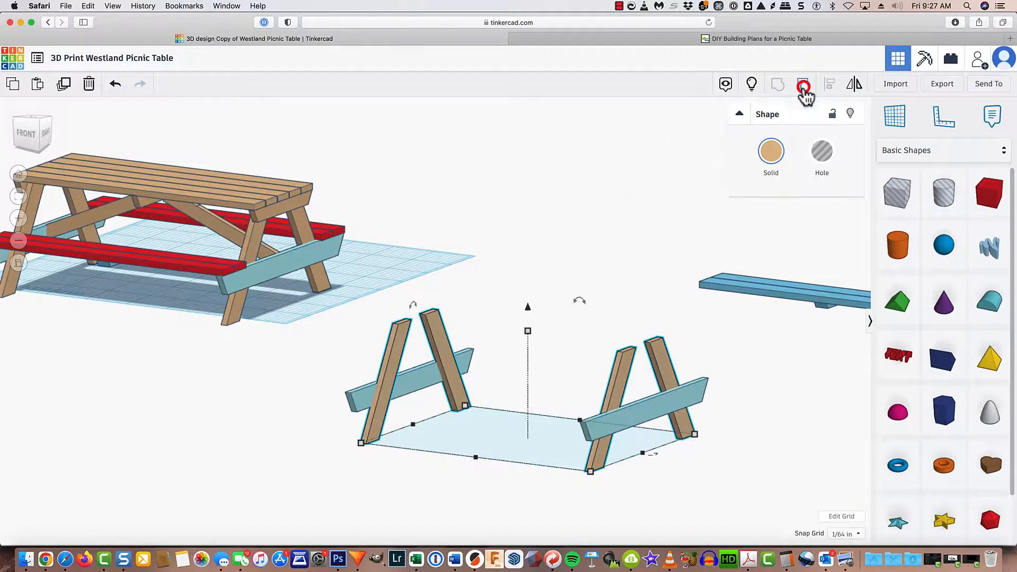
click(613, 241)
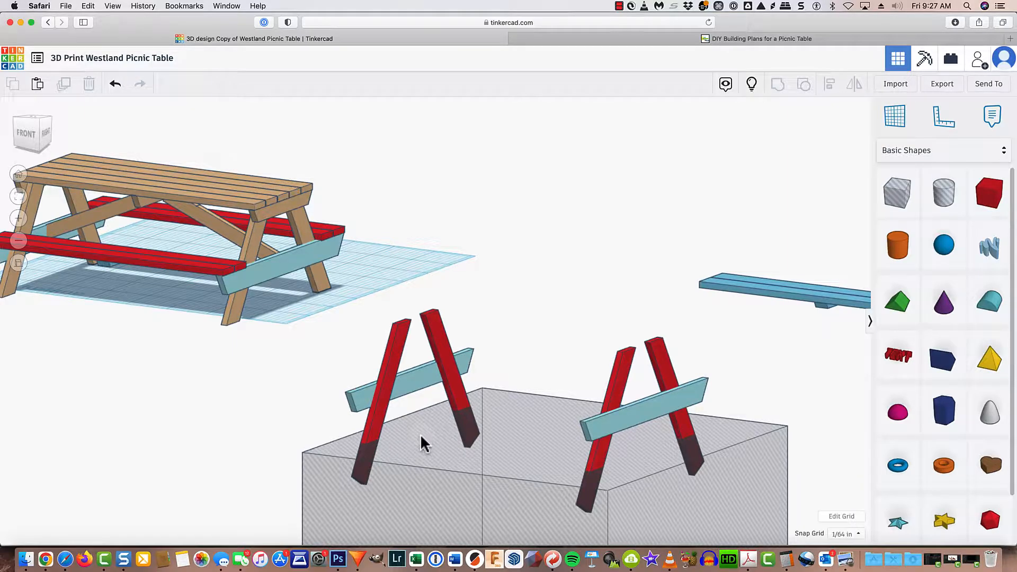
Ungroup the copied light blue seat supports and check that the legs can be selected separately.
click(415, 386)
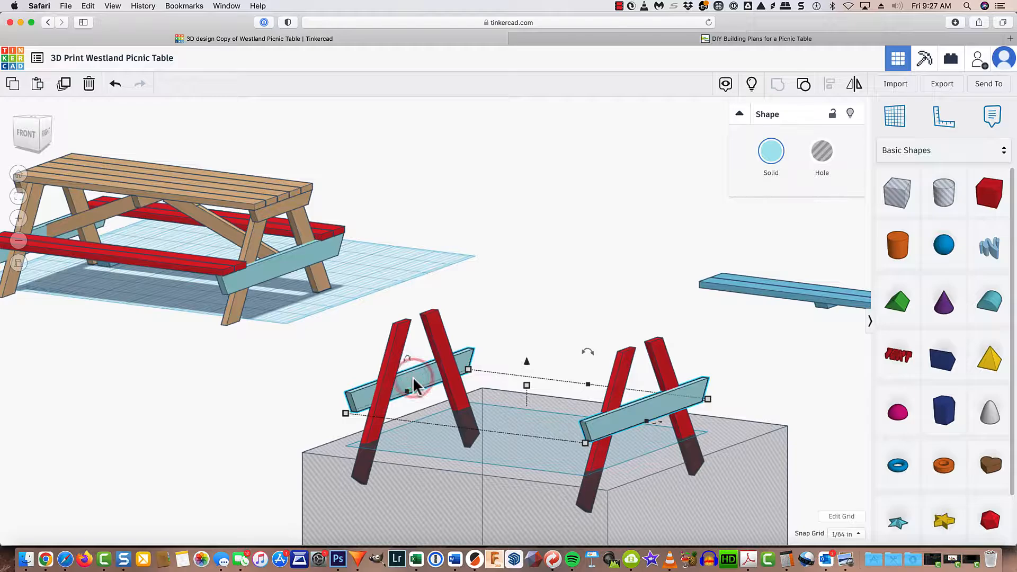
click(804, 83)
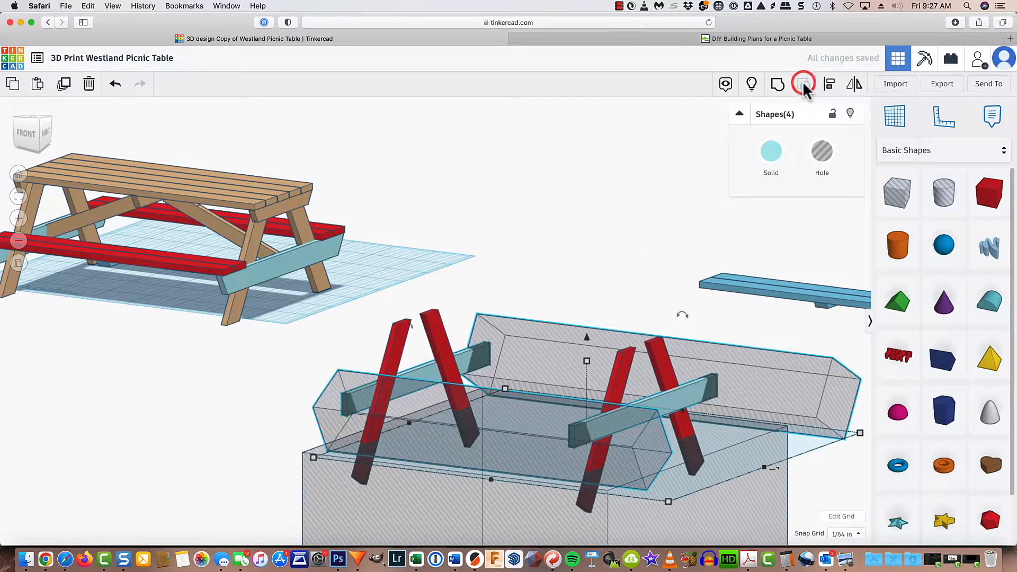
click(592, 214)
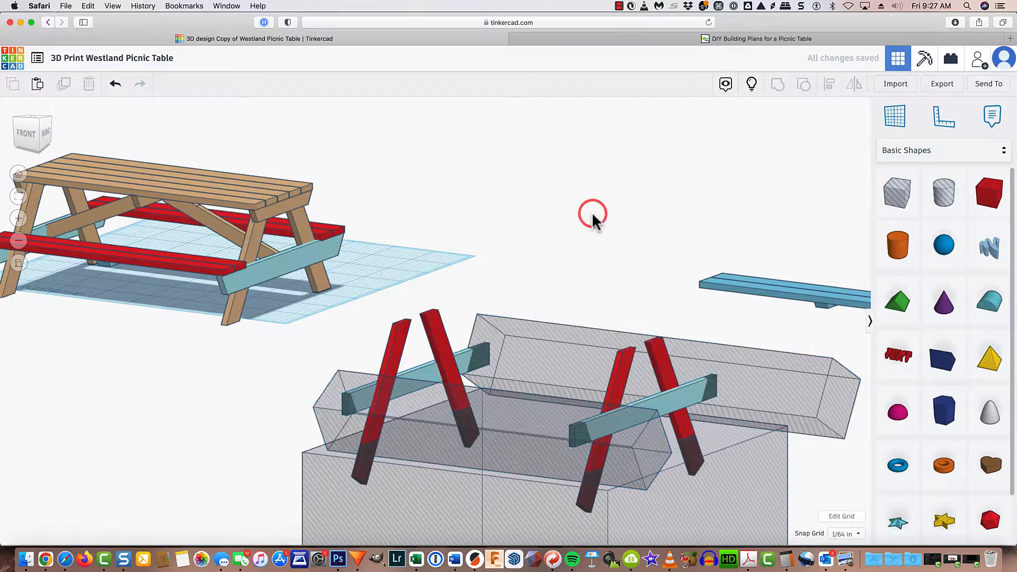
click(424, 368)
click(433, 340)
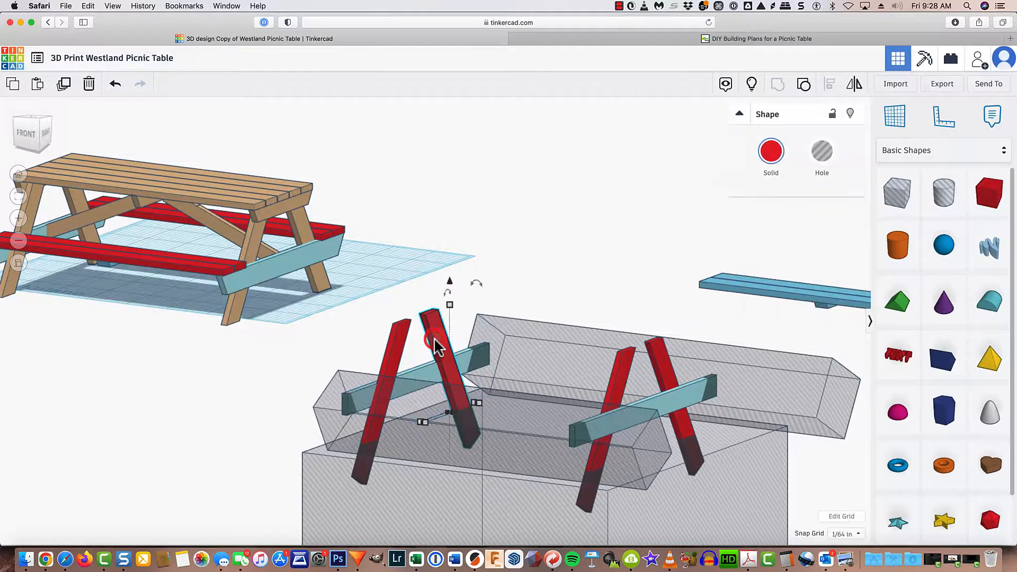
click(389, 362)
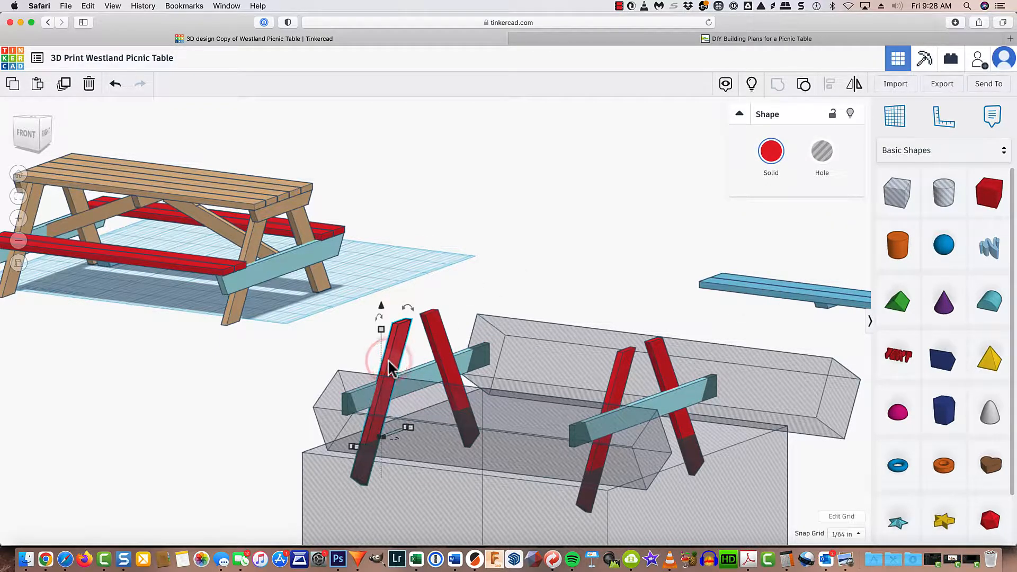
click(486, 280)
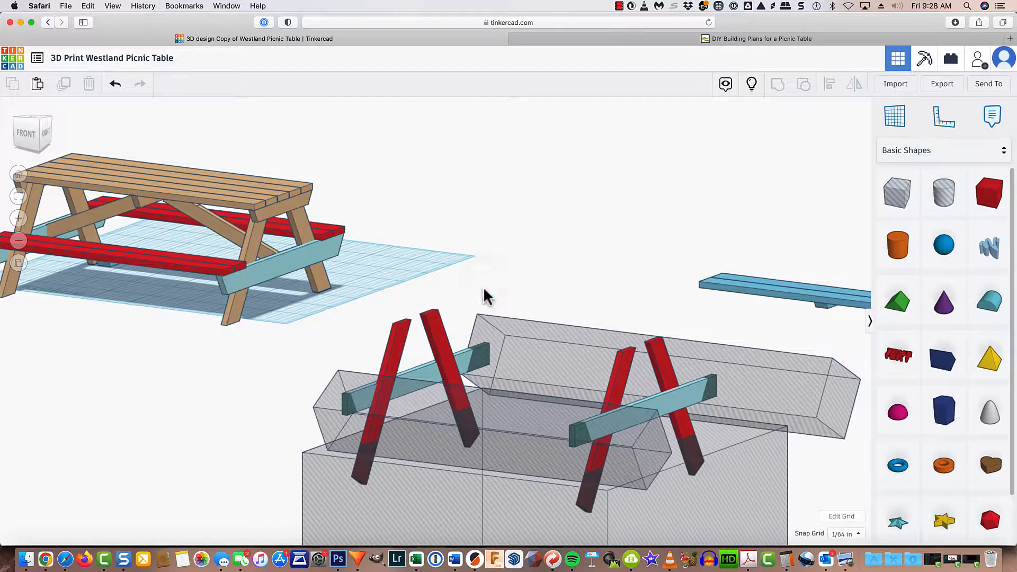
Group the far-left copied seat support with the two long hole boxes that trim its ends.
click(524, 359)
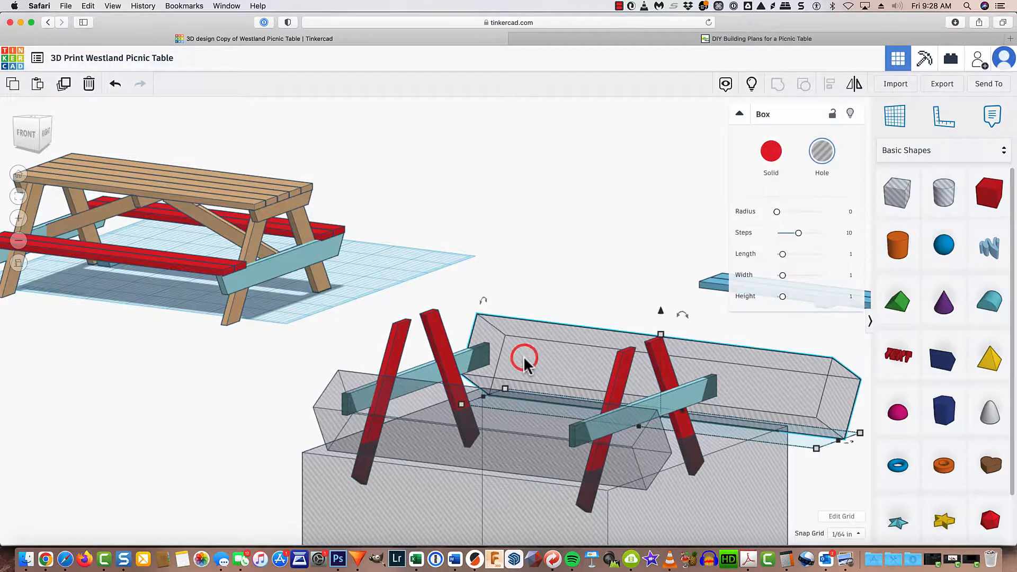
shift+click(466, 361)
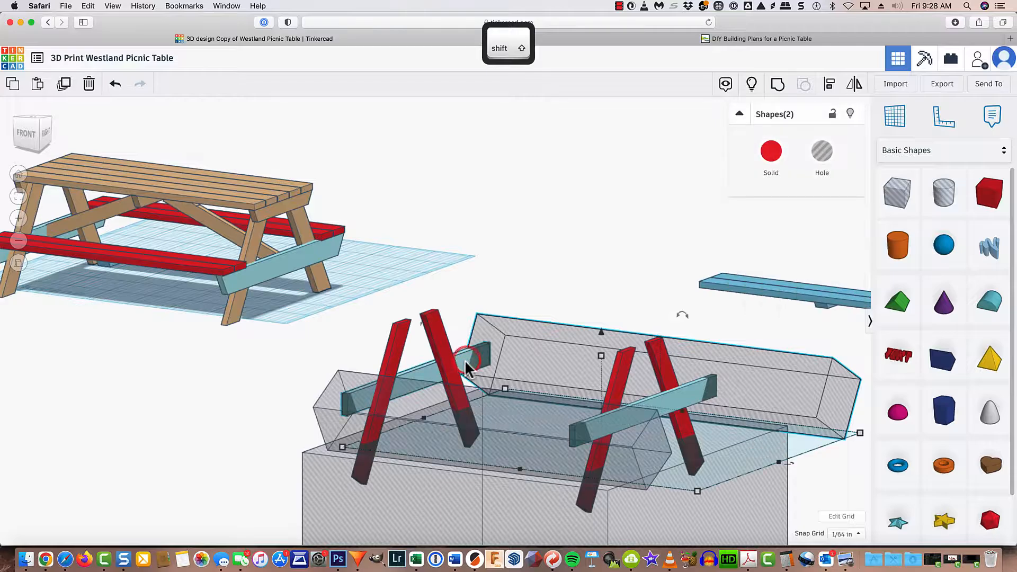
shift+click(340, 420)
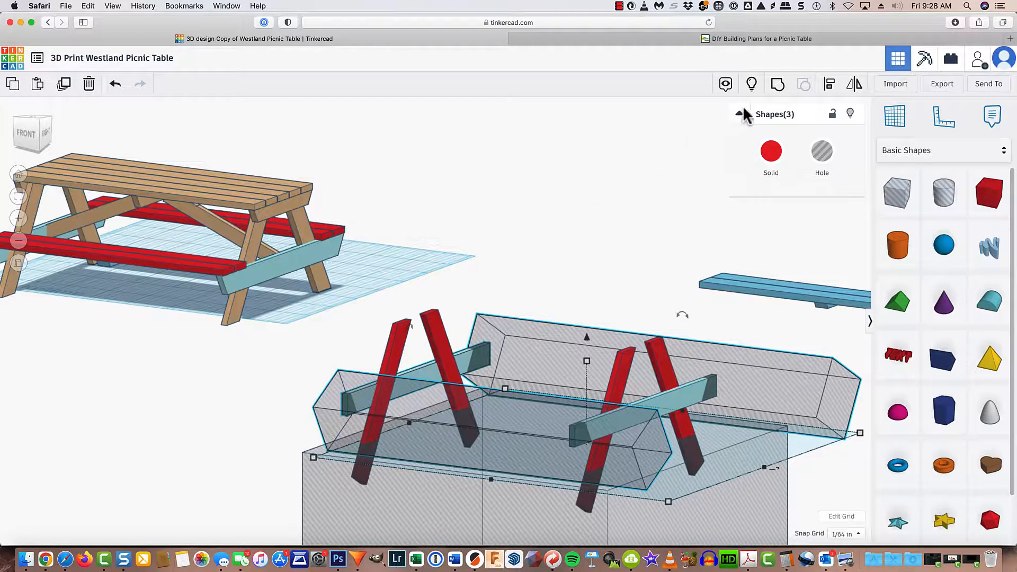
click(777, 86)
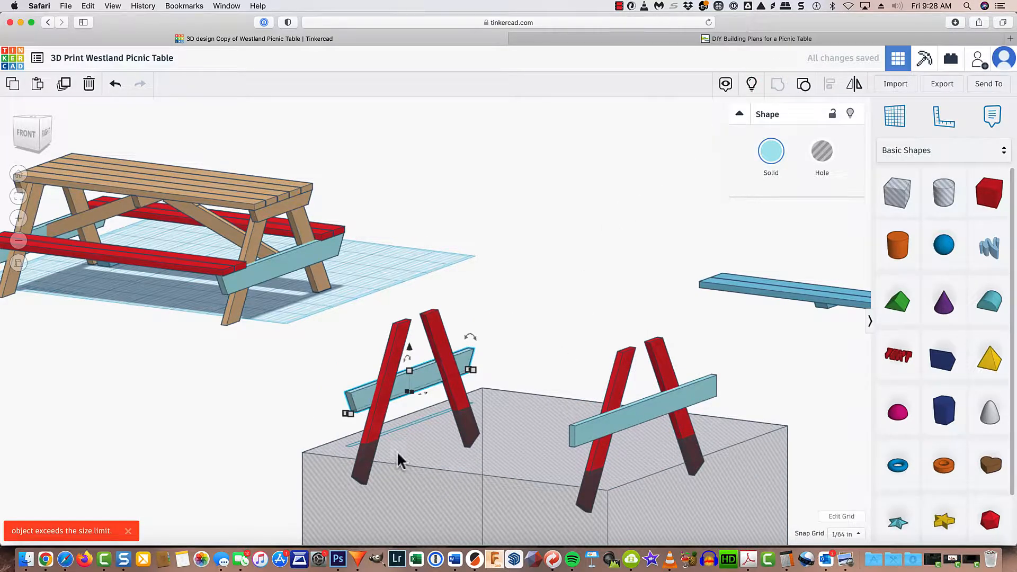
Group the left pair of legs with their seat support and the large hole box, and move the A-frame clear of the other one.
drag(476, 319, 345, 499)
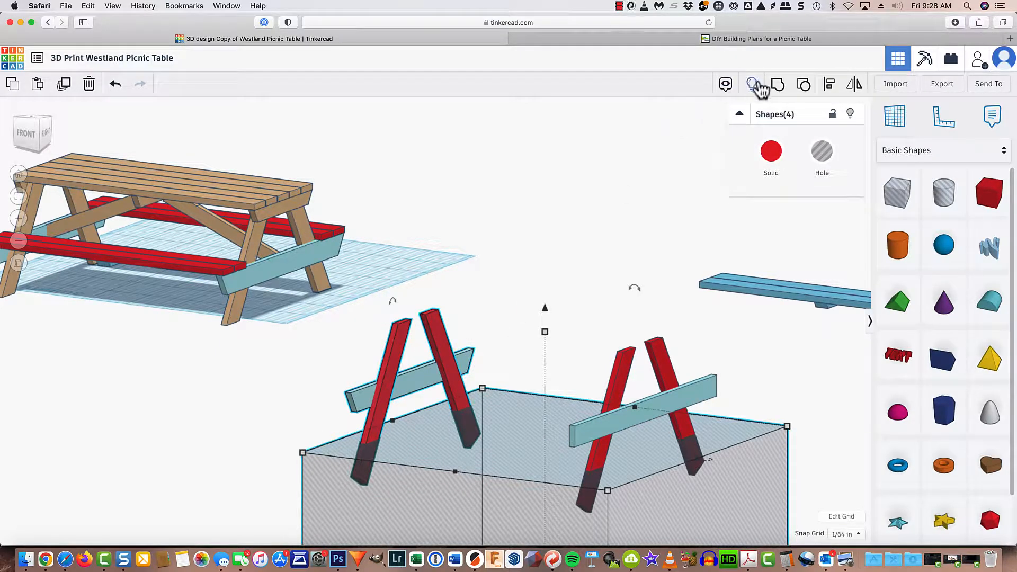
click(774, 84)
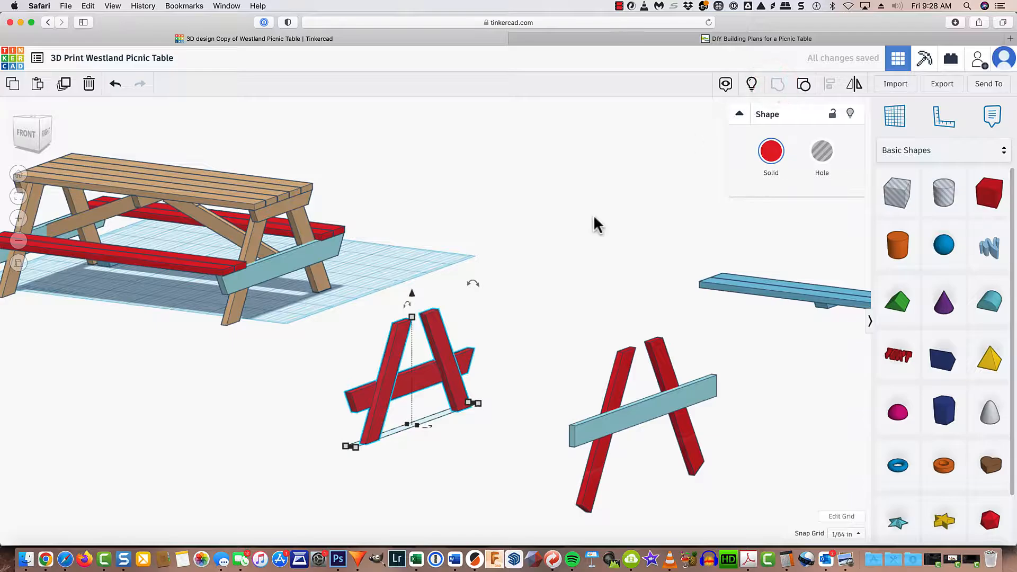
drag(444, 363, 606, 237)
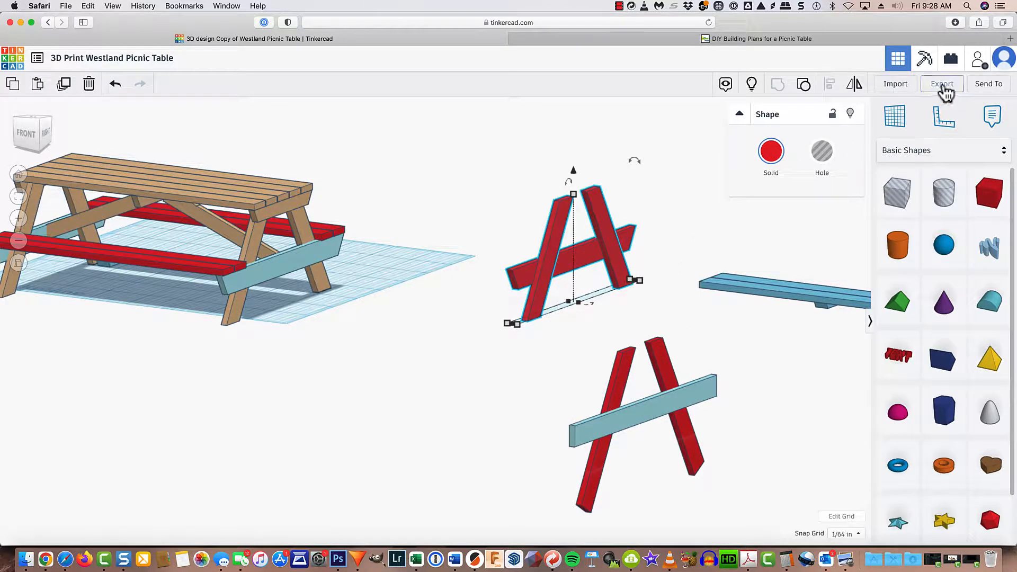
Download only the grouped A-frame as an STL file named Legs in the Toss folder.
click(943, 86)
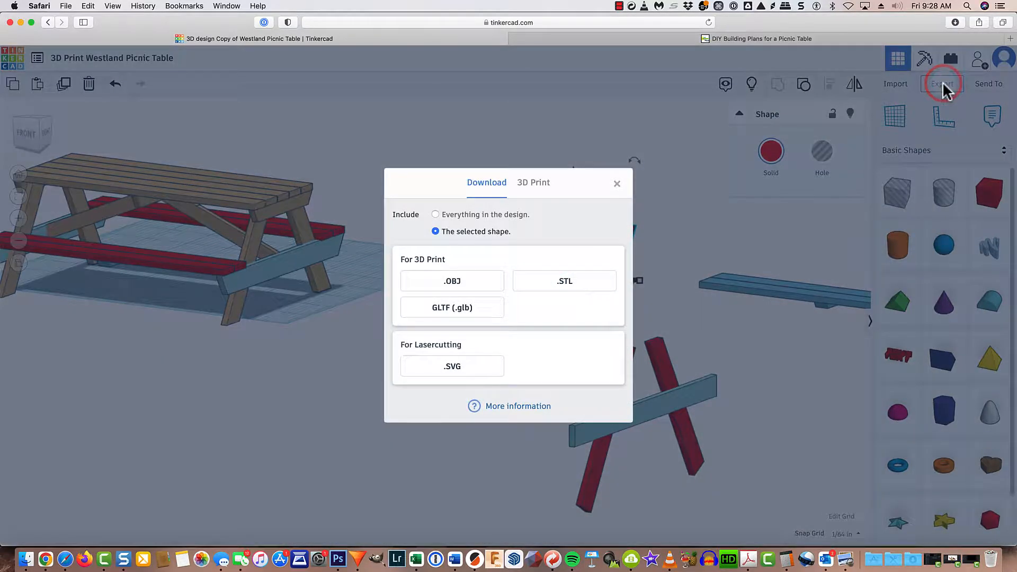
click(567, 285)
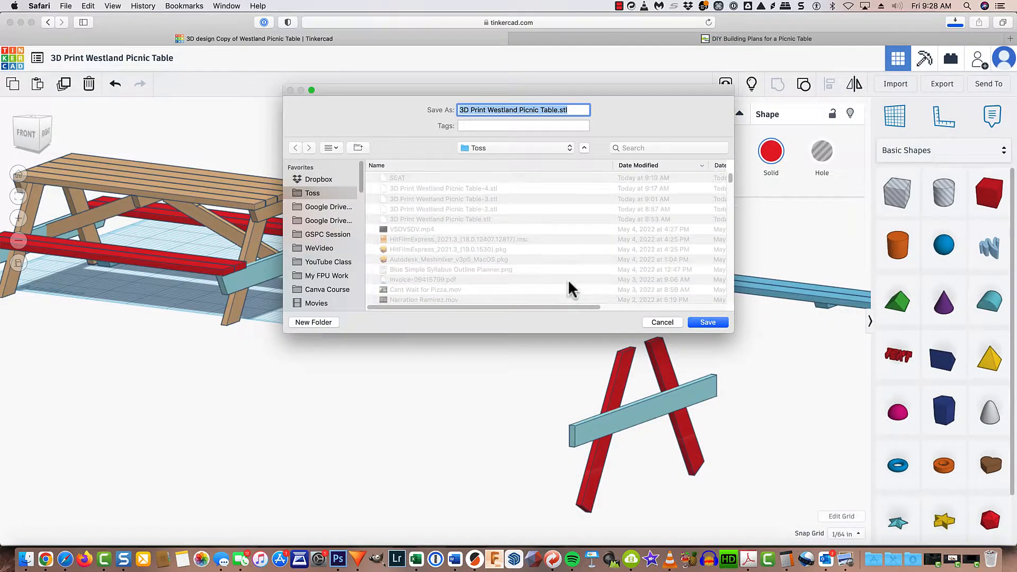
text(Le)
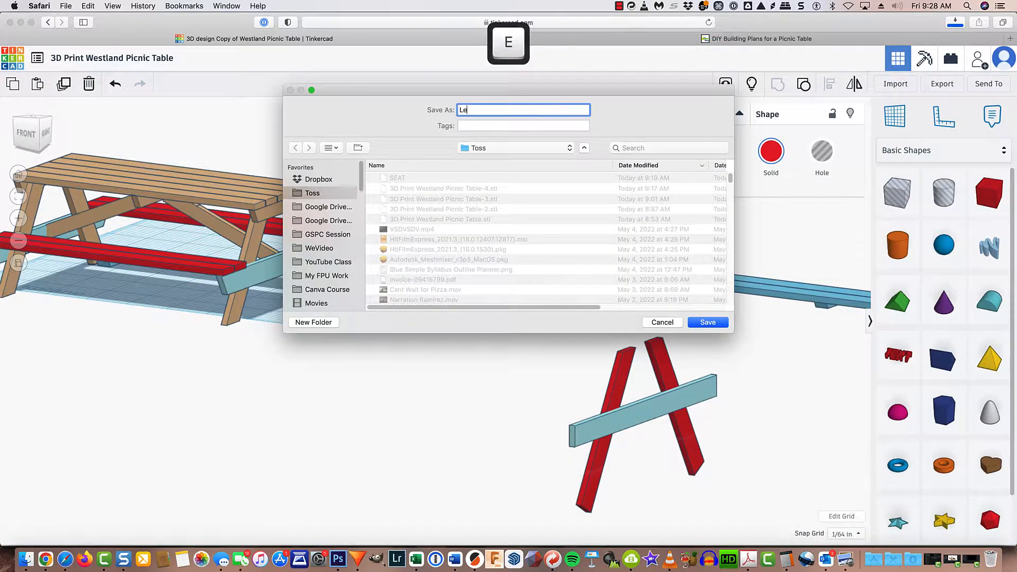
text(gs)
key(Return)
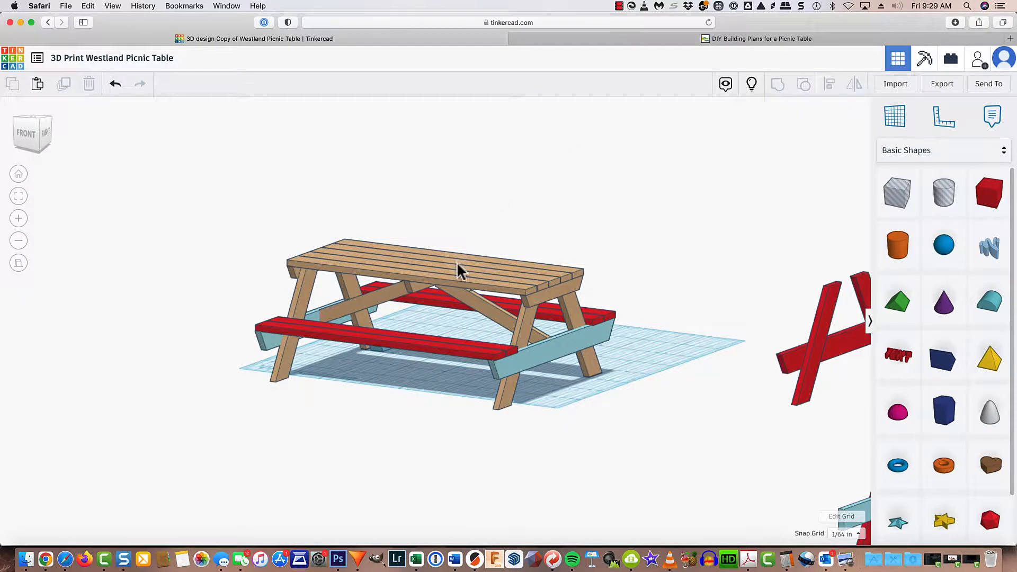
Duplicate the tabletop with its end cleats, center block and diagonal braces, and move the copy about 8.03 in to the left of the table.
click(32, 137)
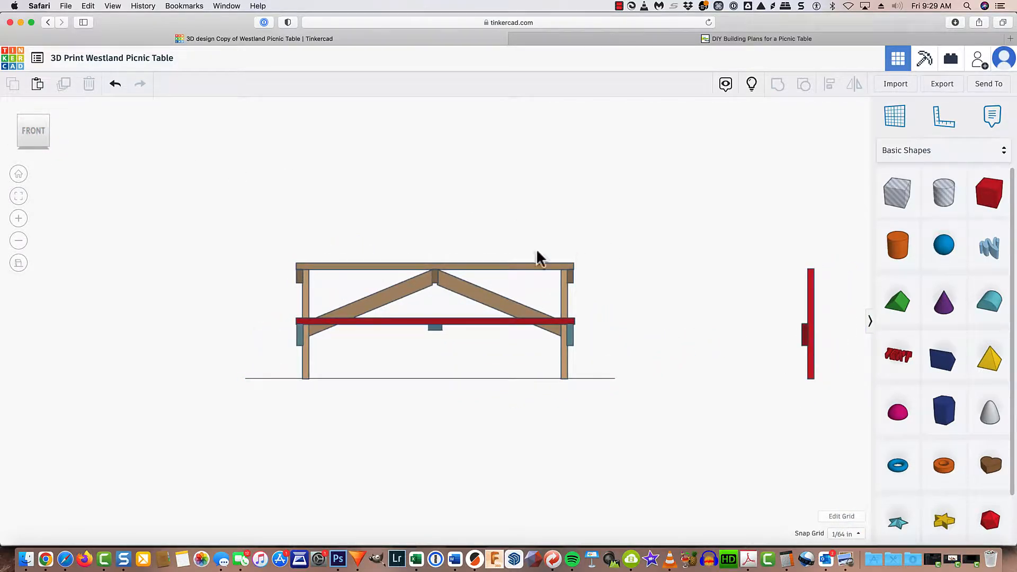
drag(469, 237, 411, 298)
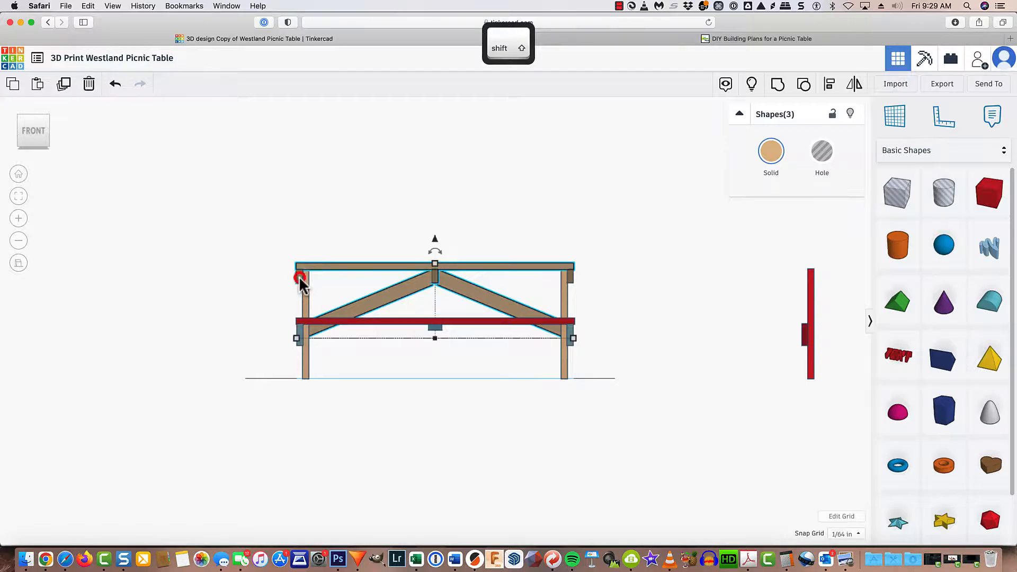
shift+click(300, 278)
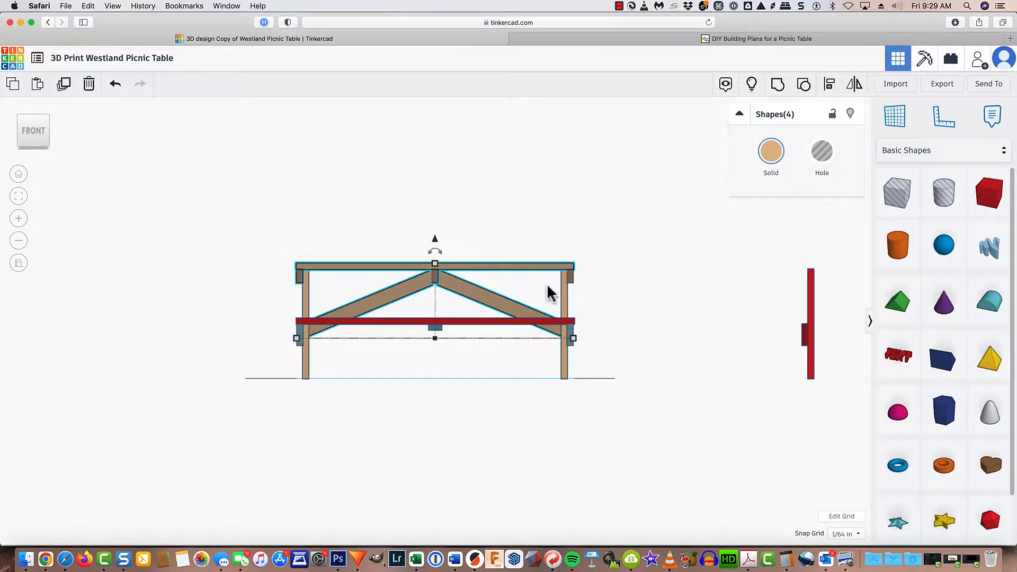
shift+click(572, 282)
right_drag(675, 310, 655, 337)
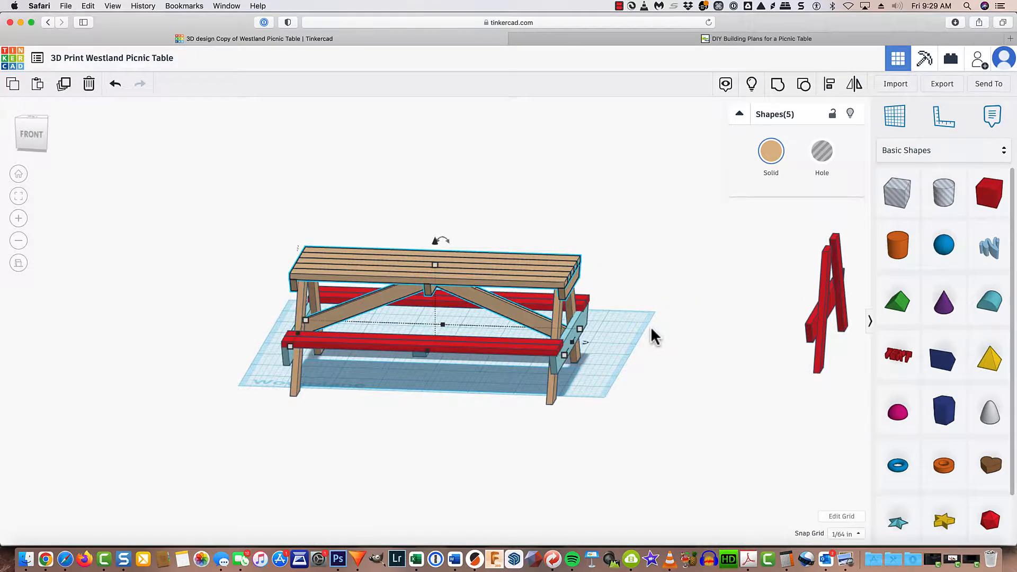
key(super+d)
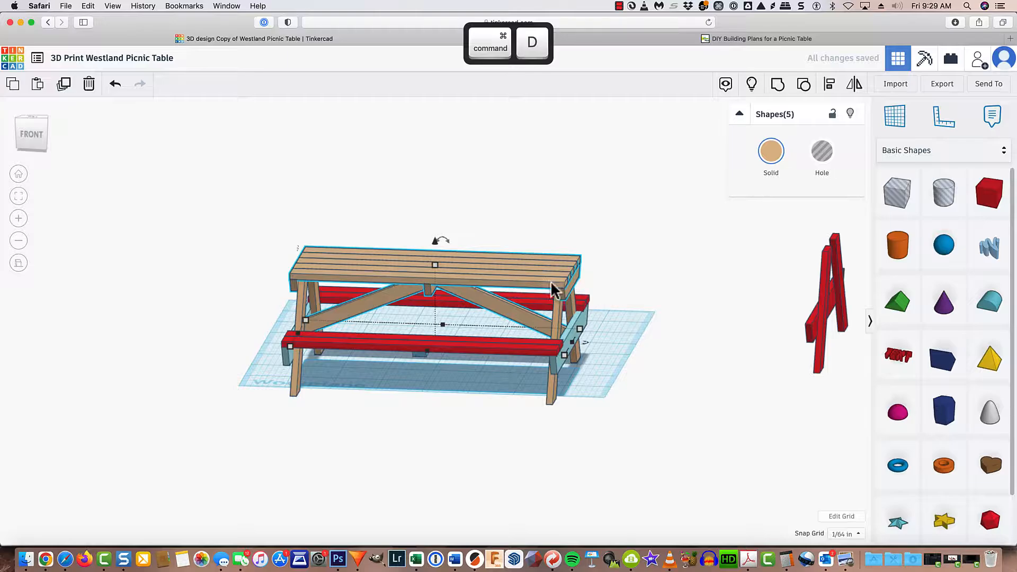
drag(536, 277, 168, 268)
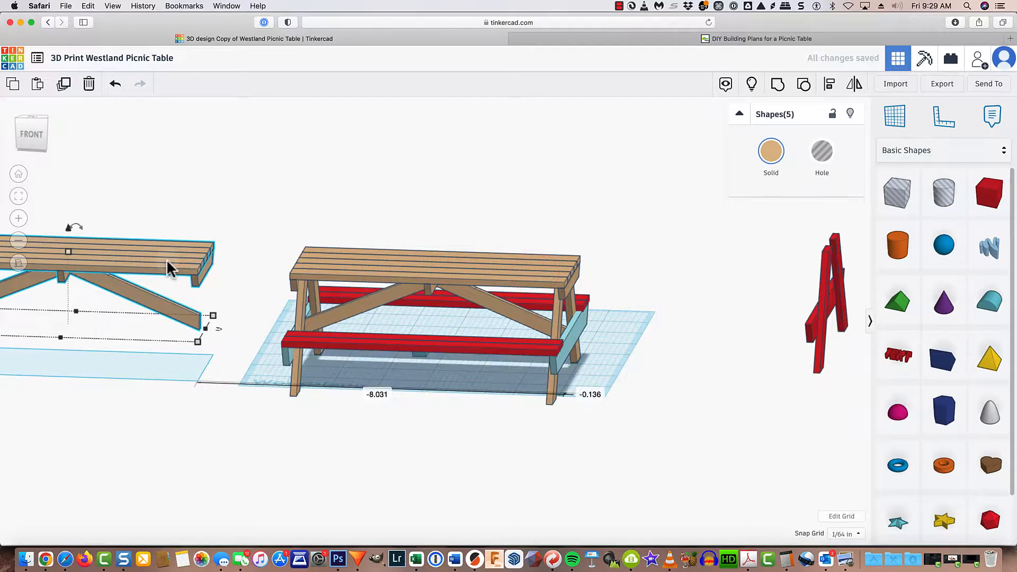
Download only the grouped tabletop copy as an STL file.
shift+right_drag(223, 391, 643, 411)
scroll(395, 388, up, 3)
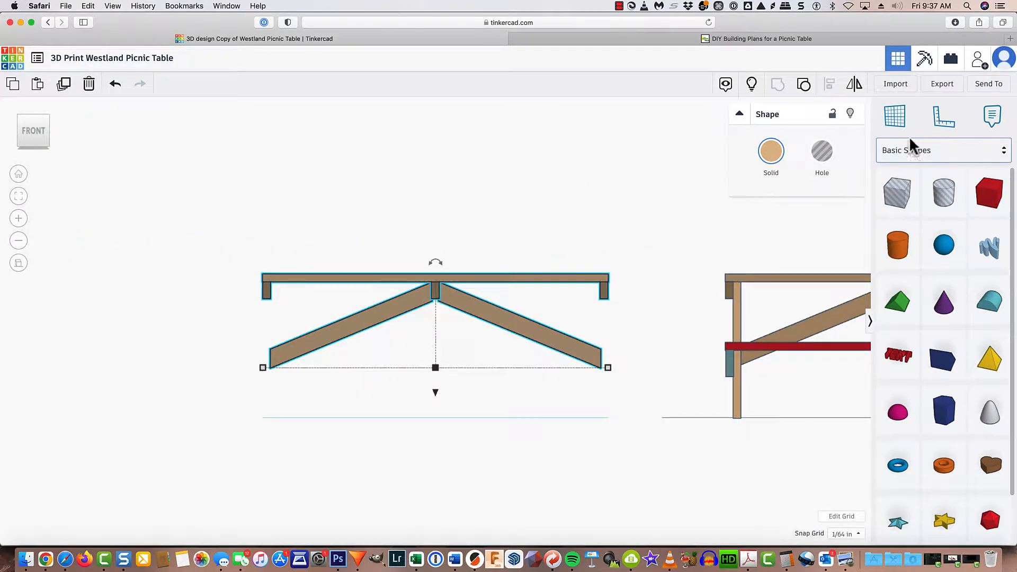
click(946, 85)
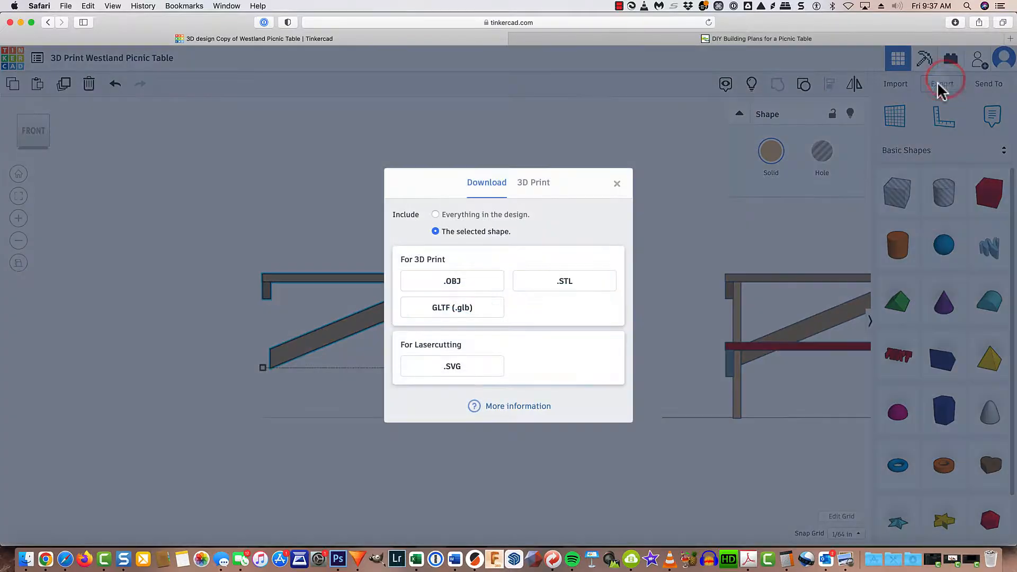
click(571, 286)
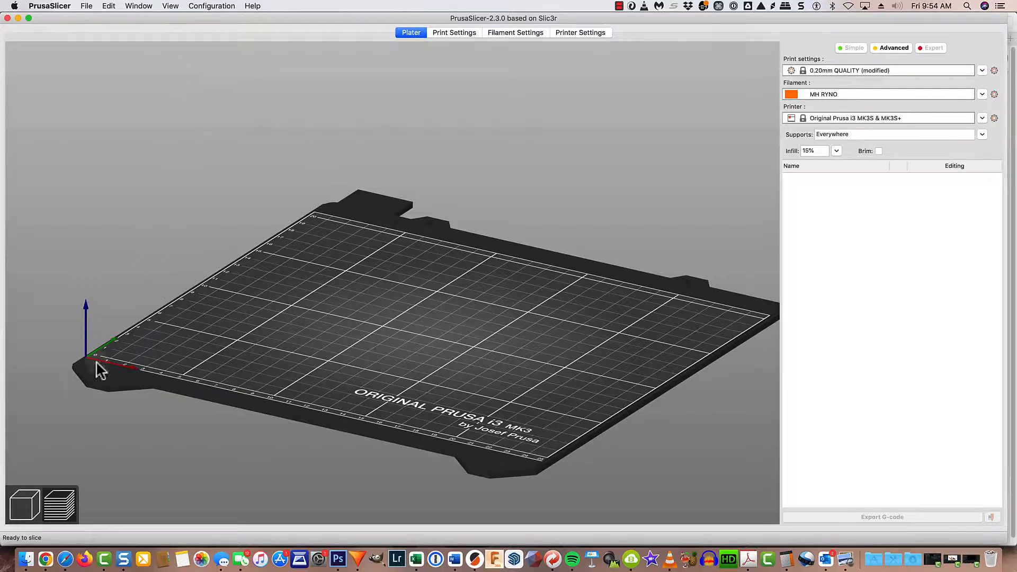
Switch to PrusaSlicer and import SEAT.stl and Legs.stl from the Toss folder onto the print bed.
click(20, 510)
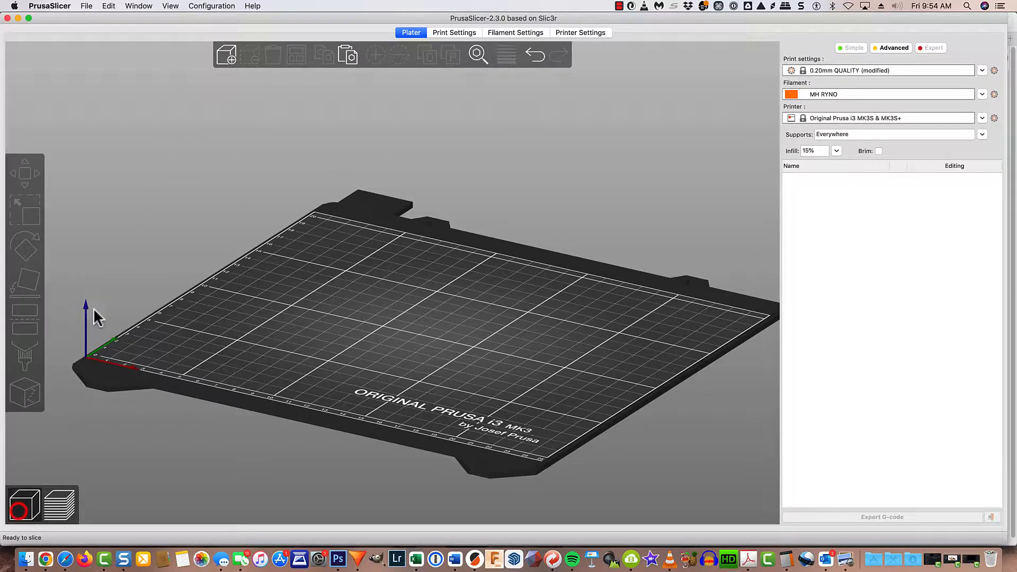
click(227, 55)
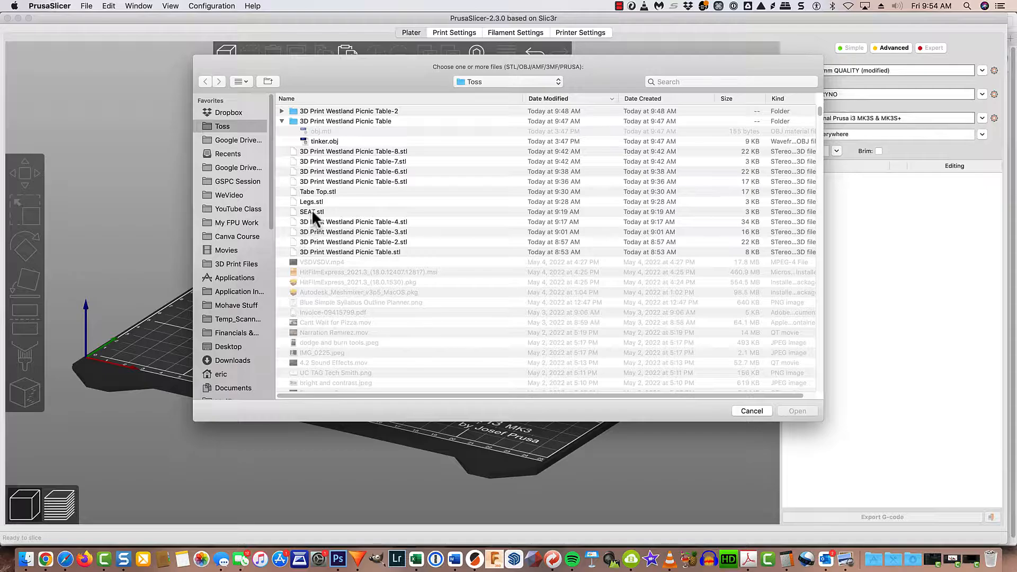
double_click(313, 211)
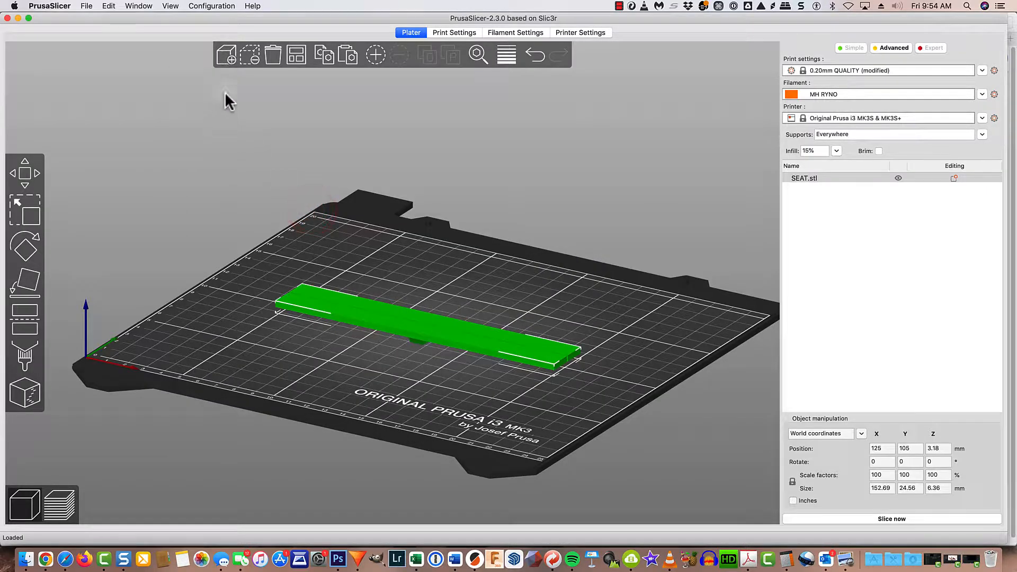
click(227, 55)
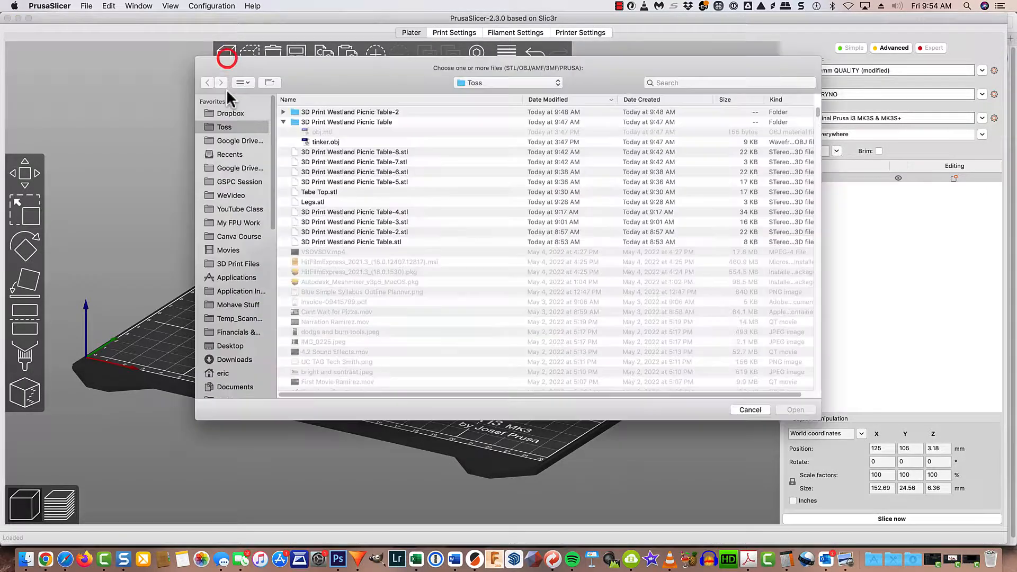
double_click(311, 201)
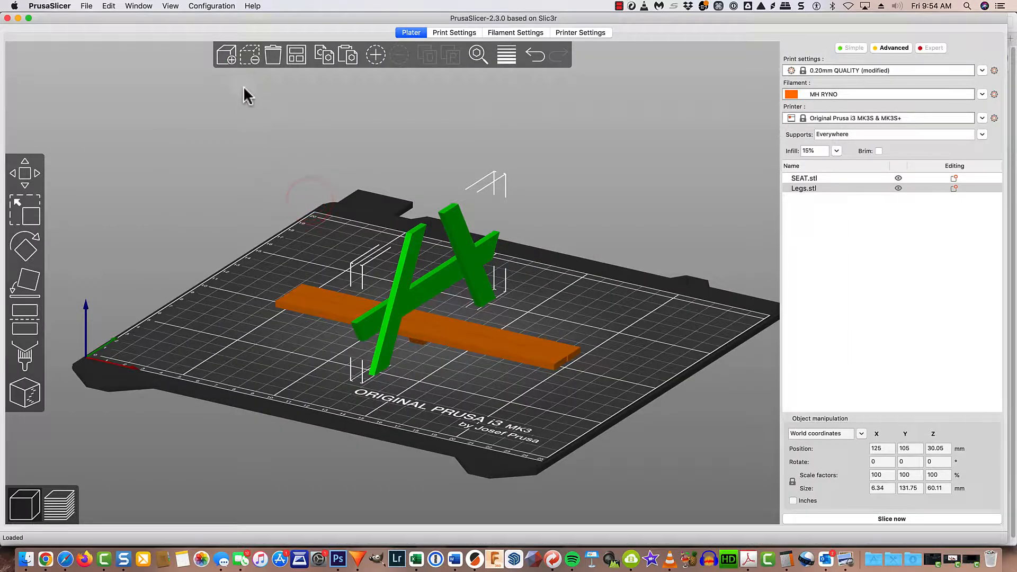
Import Tabe Top.stl from the Toss folder and move the tabletop towards the back of the bed, at about X 124, Y 177 mm.
click(230, 61)
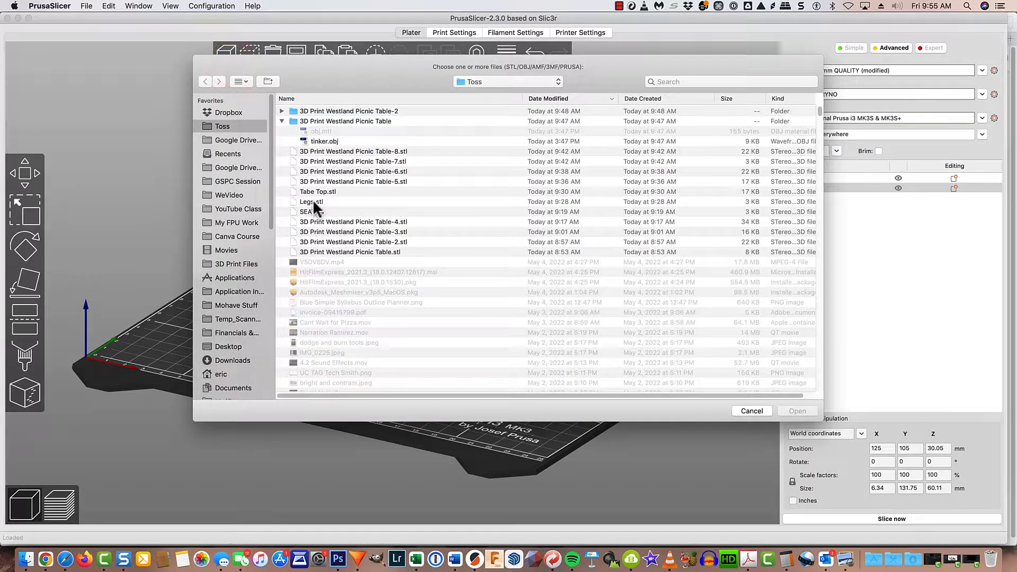
double_click(315, 193)
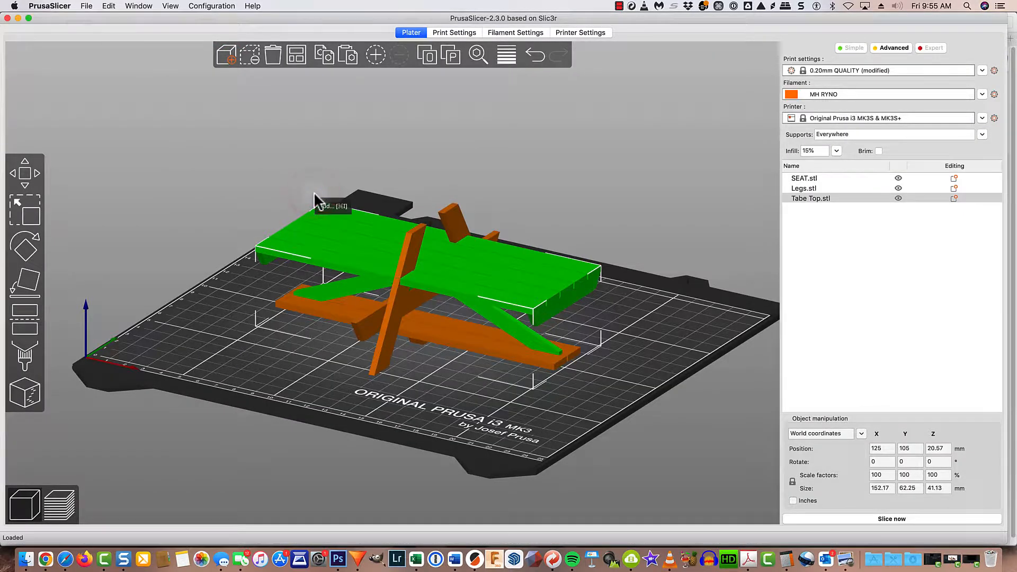
drag(465, 278, 540, 228)
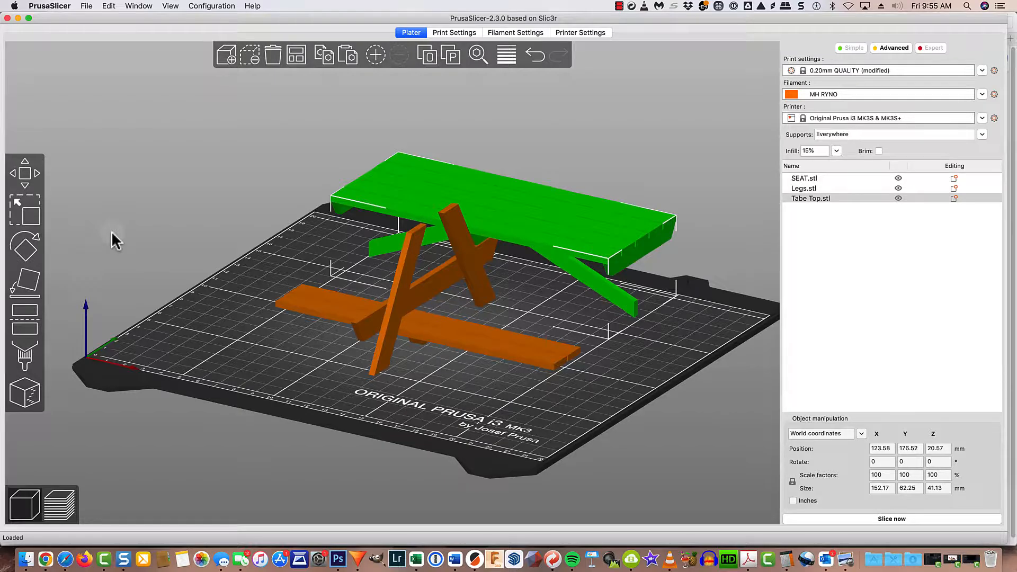
Place the tabletop upside down on its top surface and lay the A-frame legs flat on their broad side face.
click(28, 286)
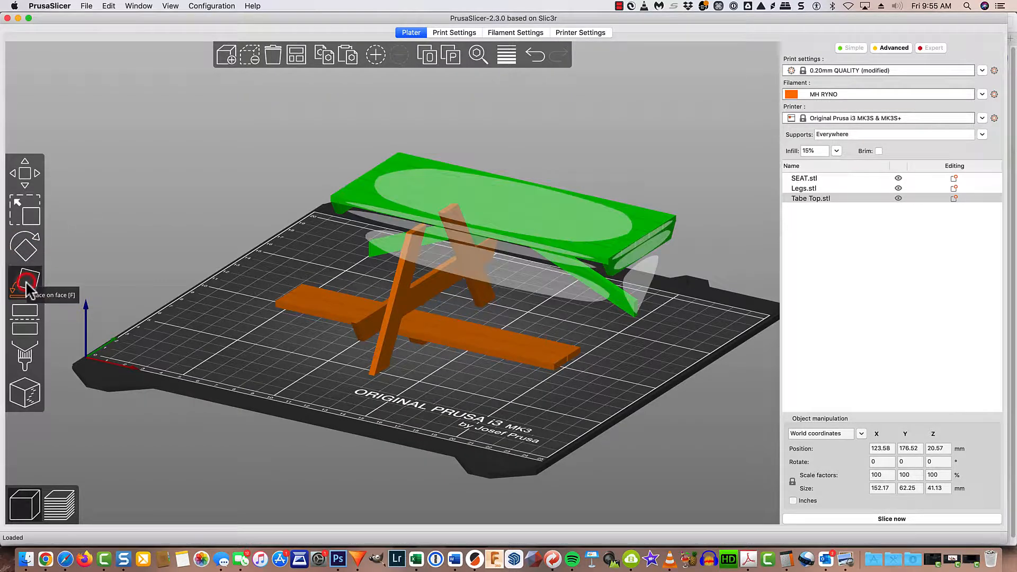
click(479, 199)
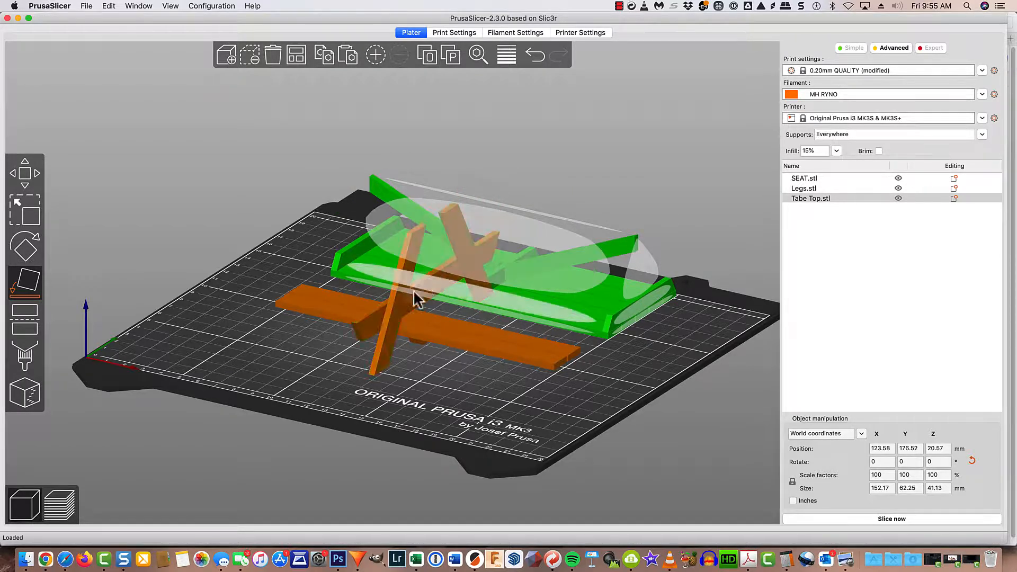
click(397, 311)
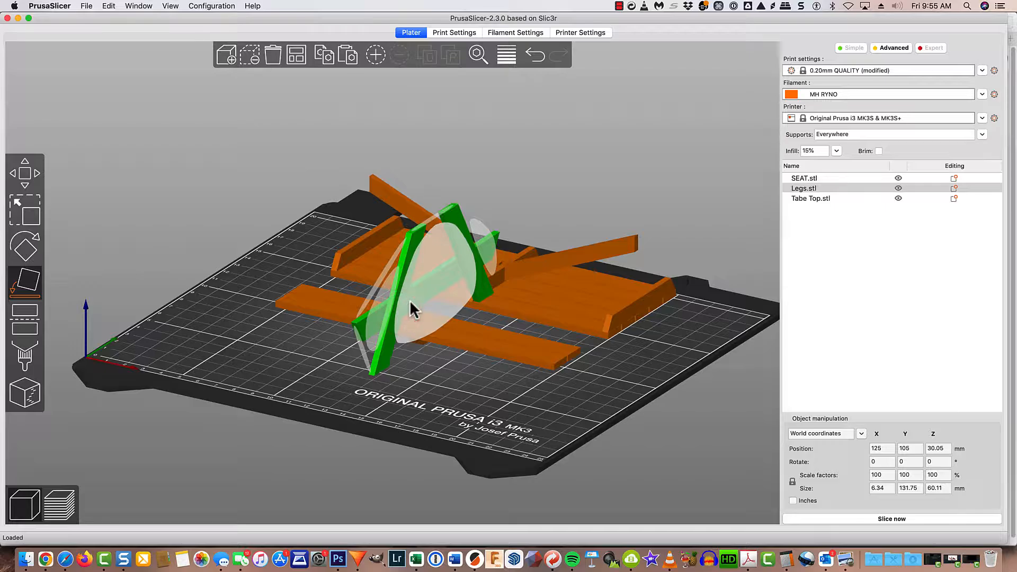
click(409, 300)
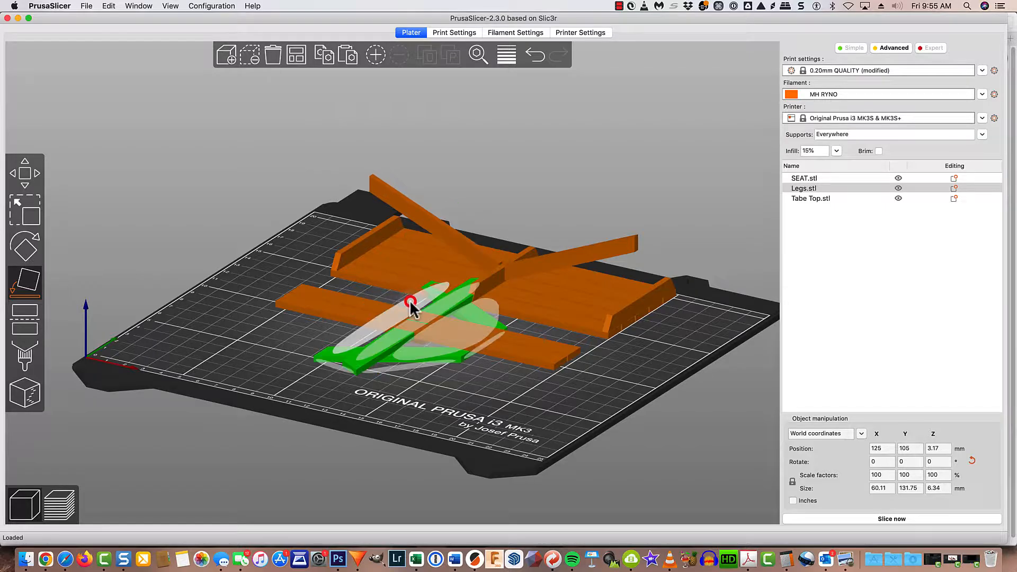
Reorient the seat so that its top surface lies flat on the bed and its center block points up.
click(341, 318)
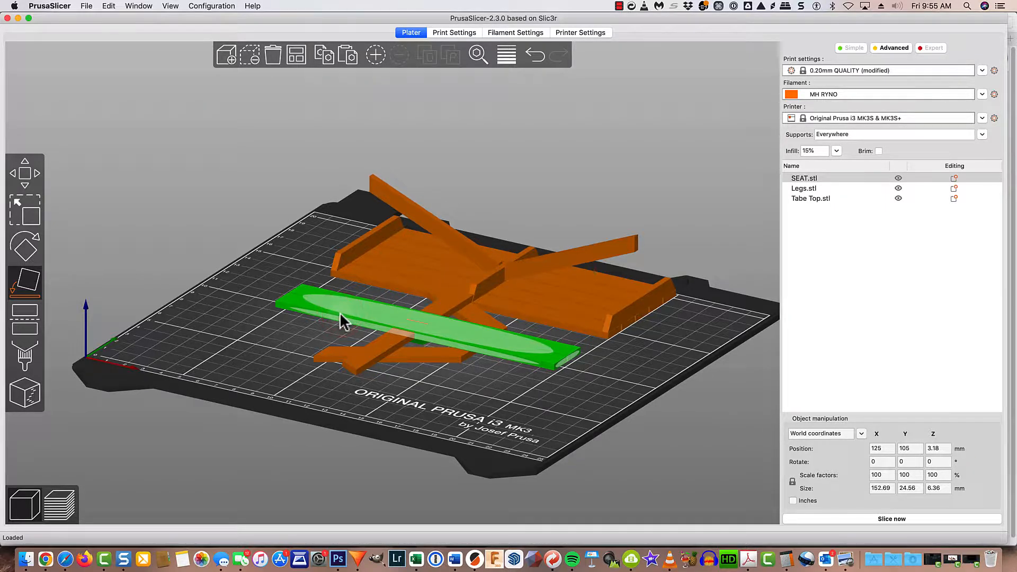
click(339, 316)
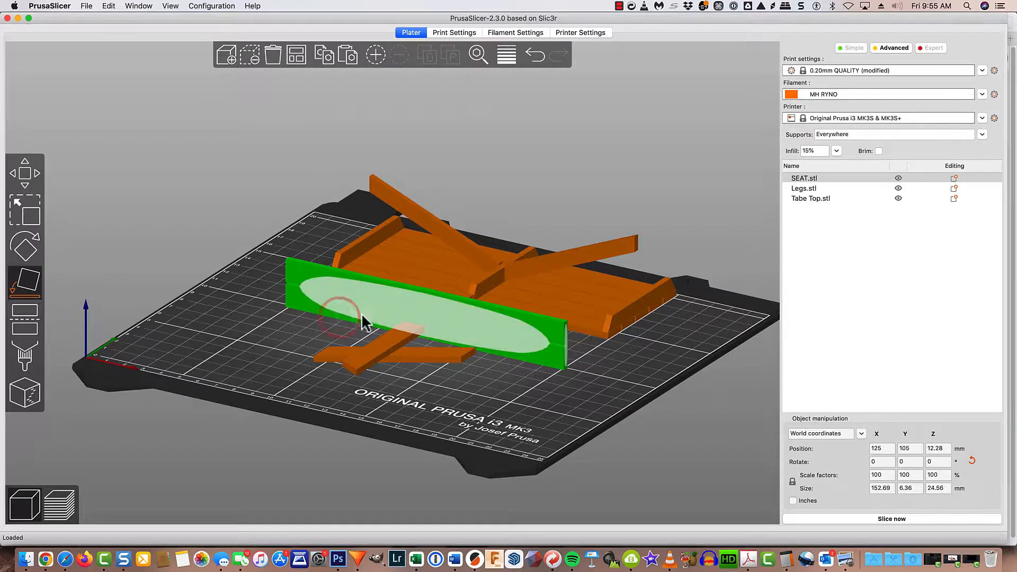
click(461, 335)
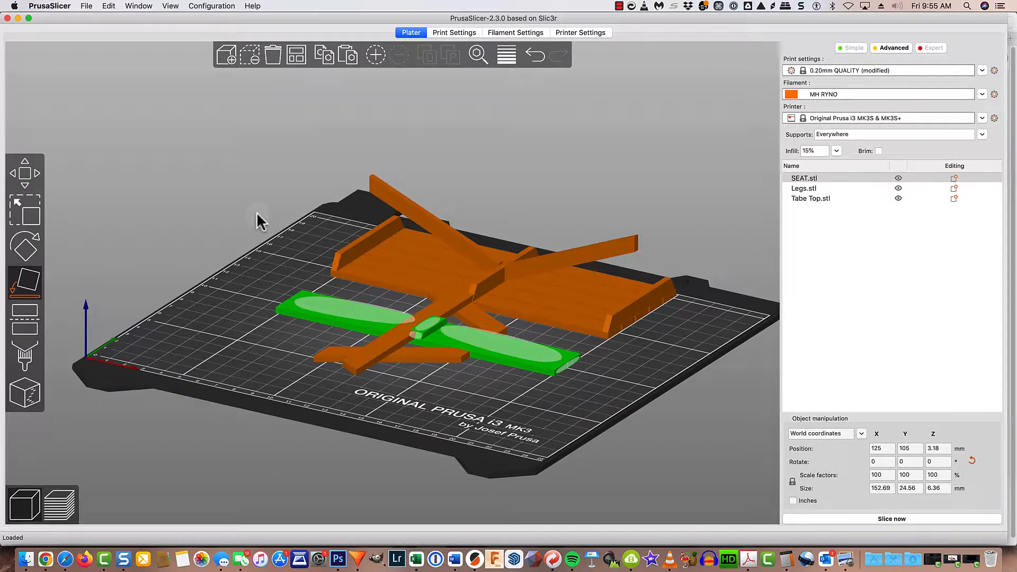
View the bed from above and duplicate the flat A-frame legs.
key(1)
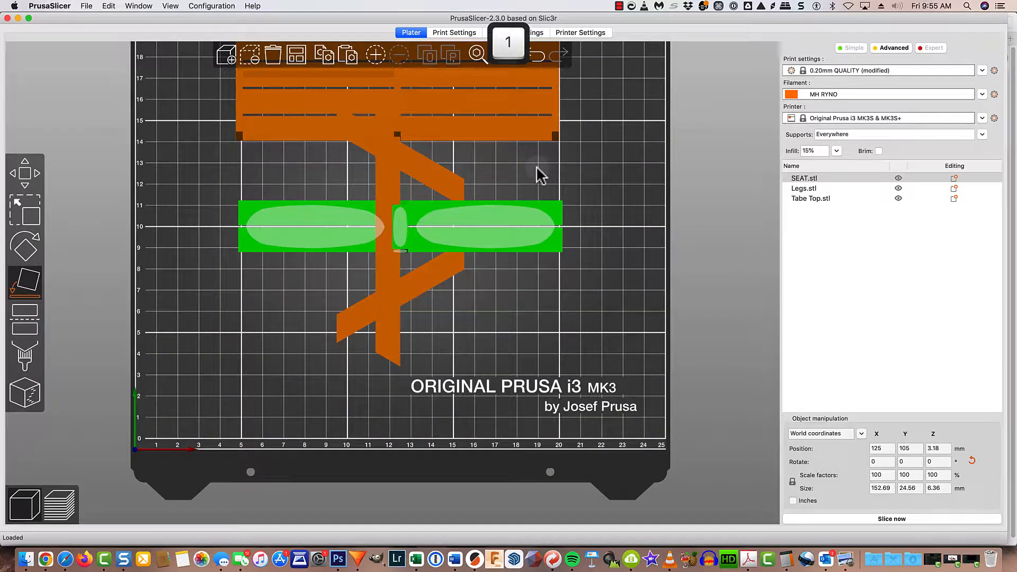
shift+middle_drag(536, 166, 571, 272)
click(460, 381)
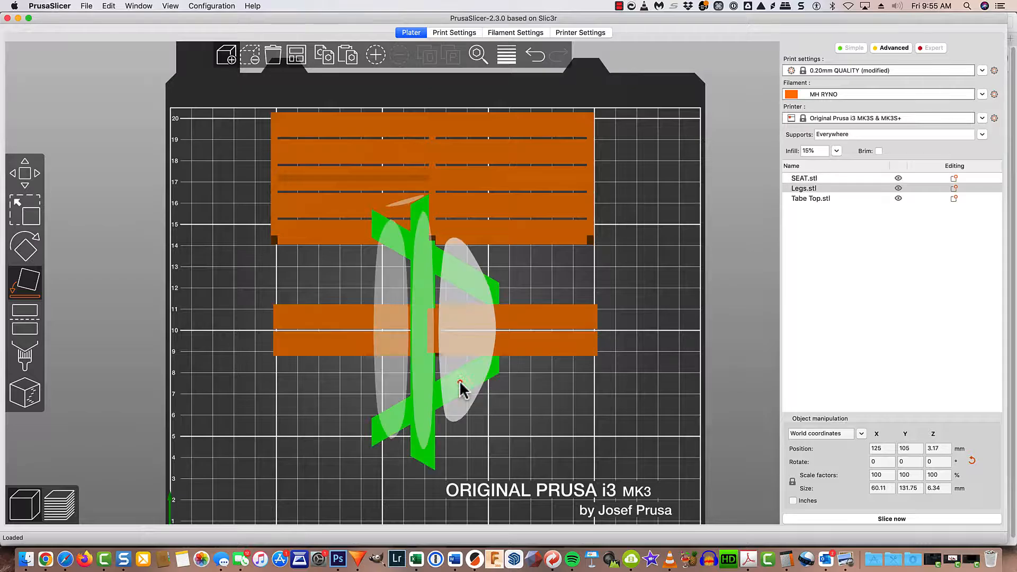
click(27, 182)
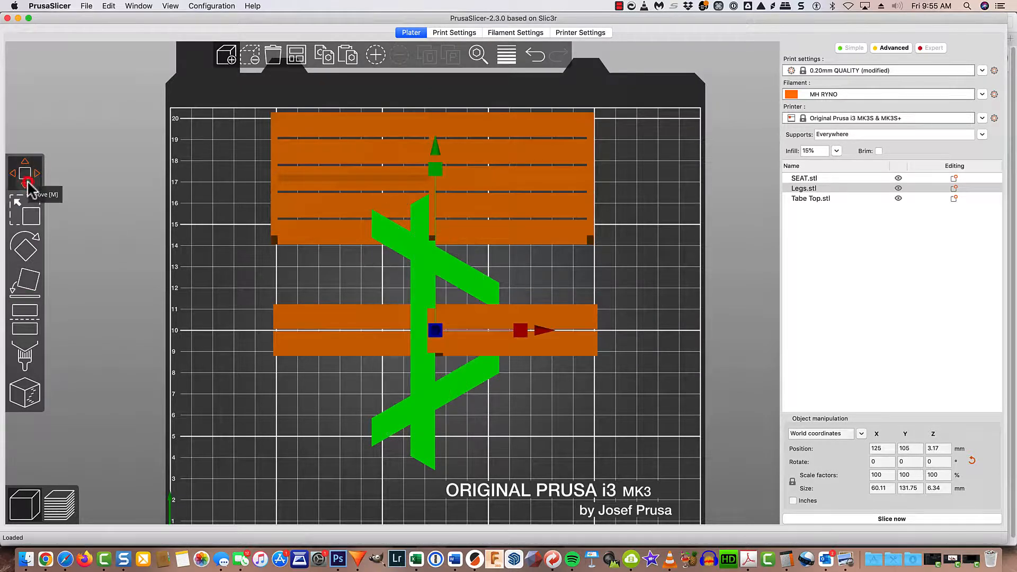
click(301, 413)
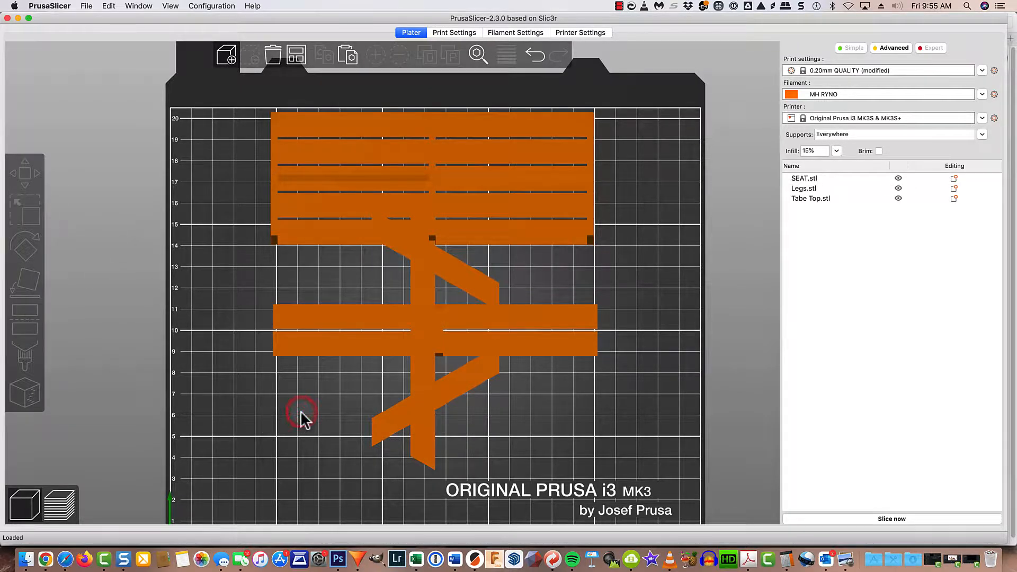
click(434, 401)
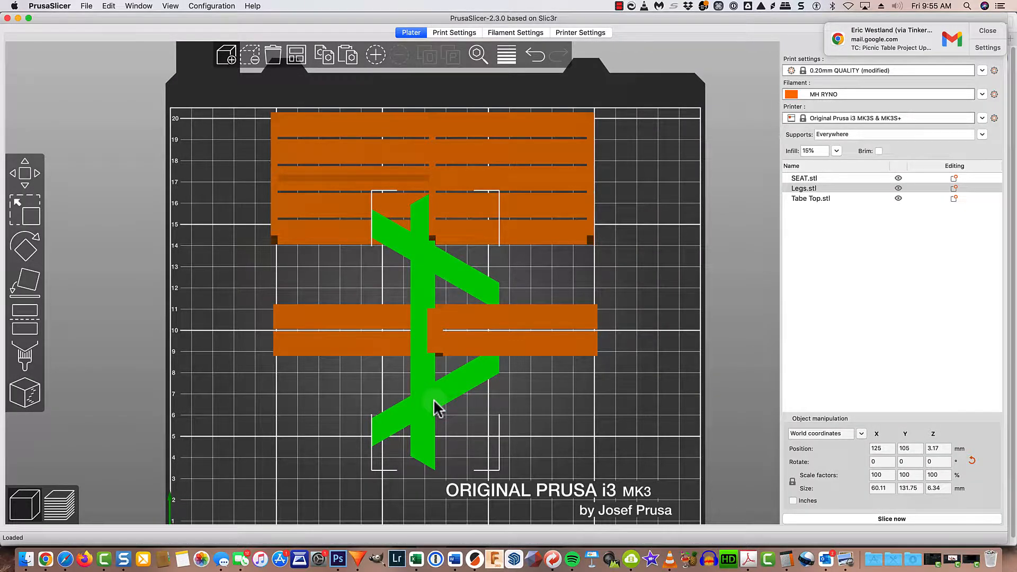
key(super+c)
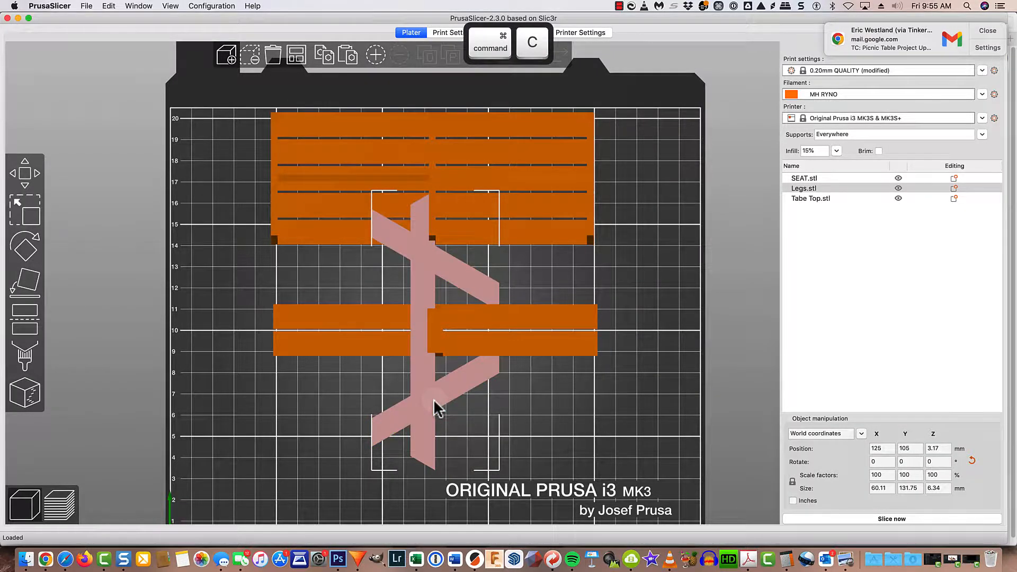
key(super+v)
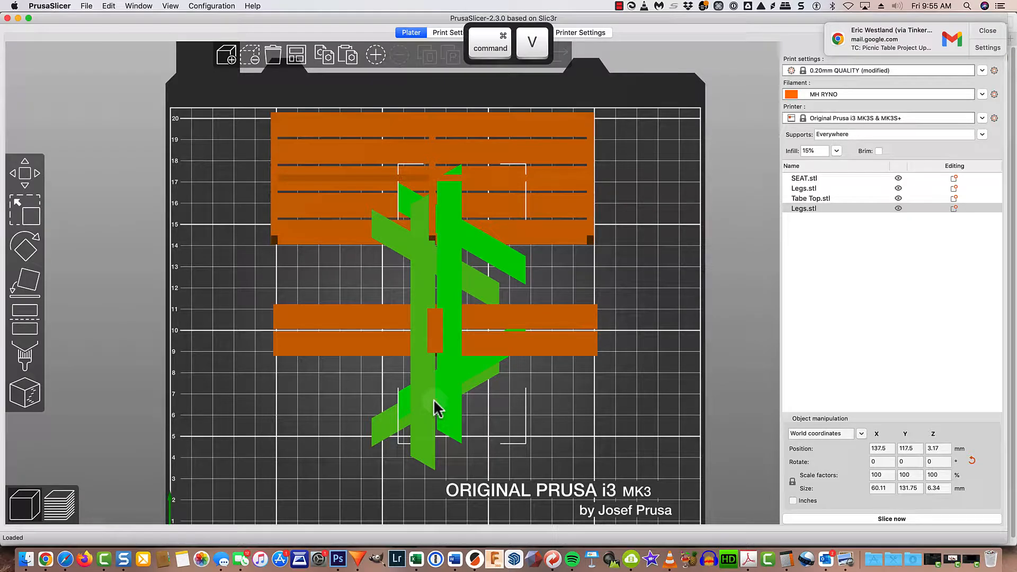
Duplicate the seat and auto-arrange all the parts on the print bed.
click(337, 343)
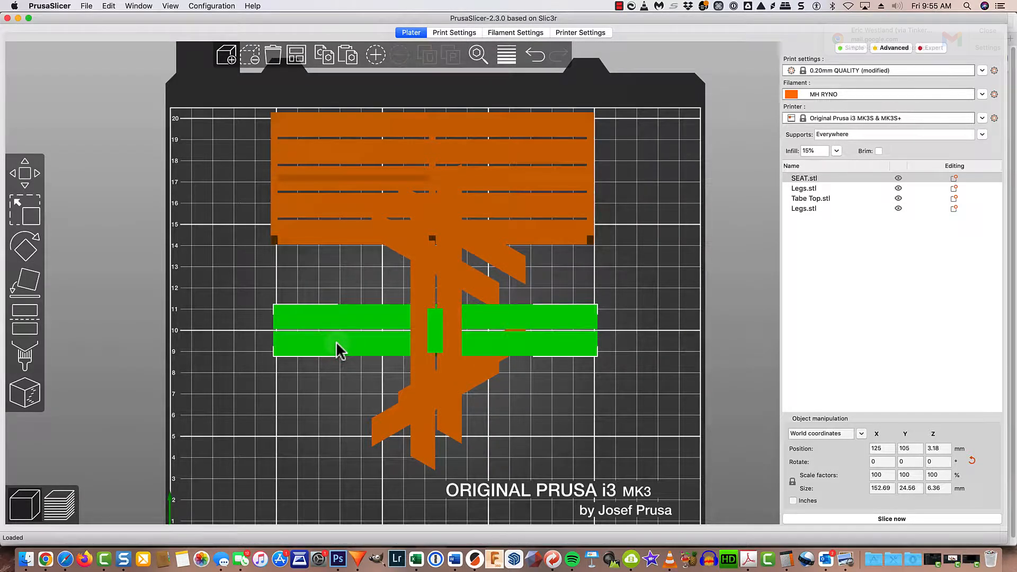
key(super+c)
key(super+v)
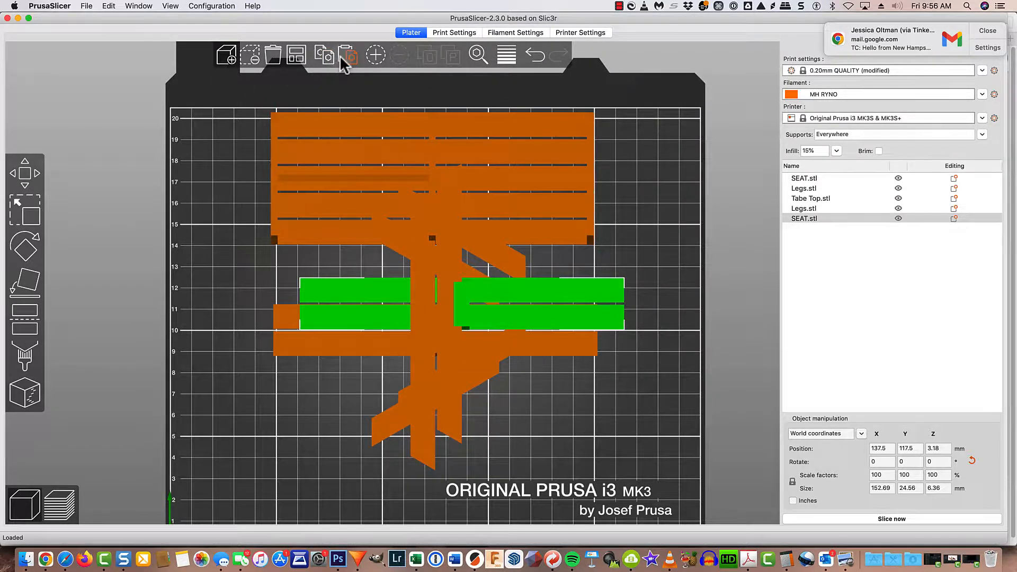
click(299, 56)
Move the two leg frames close together near the bed's left edge, centered at about X 41 and X 90 mm.
scroll(393, 232, down, 3)
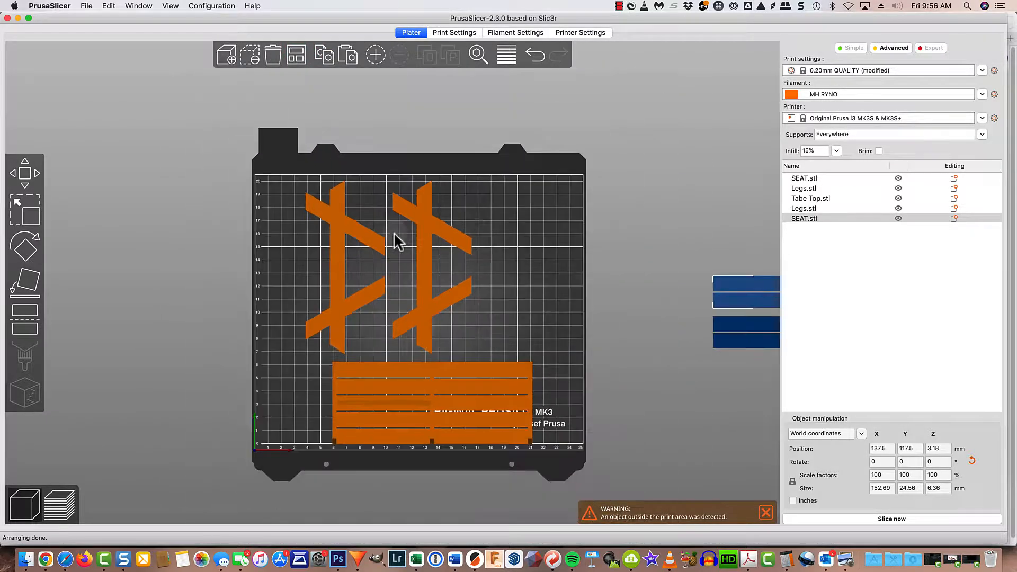
scroll(397, 241, down, 3)
click(355, 299)
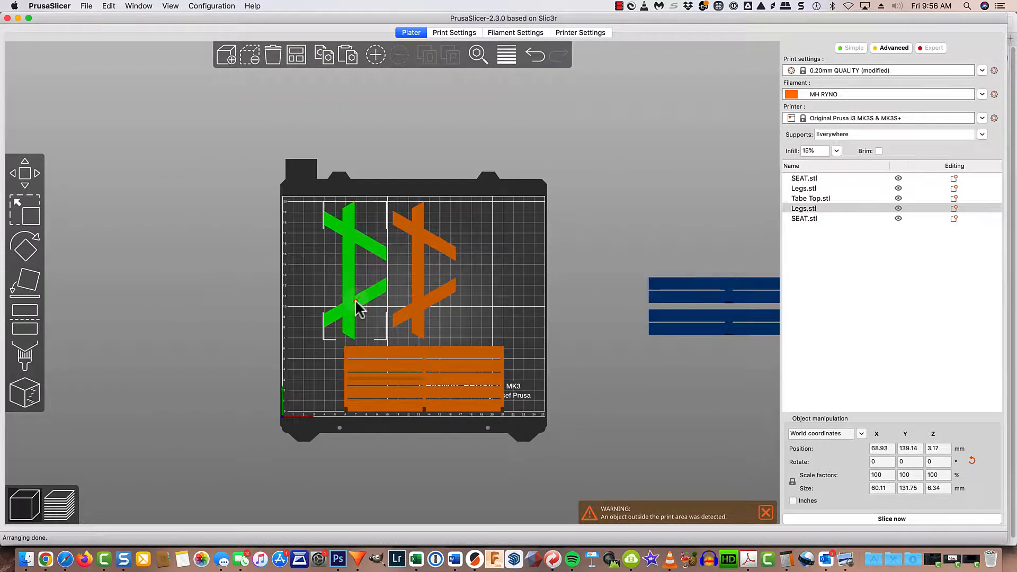
drag(355, 300, 325, 298)
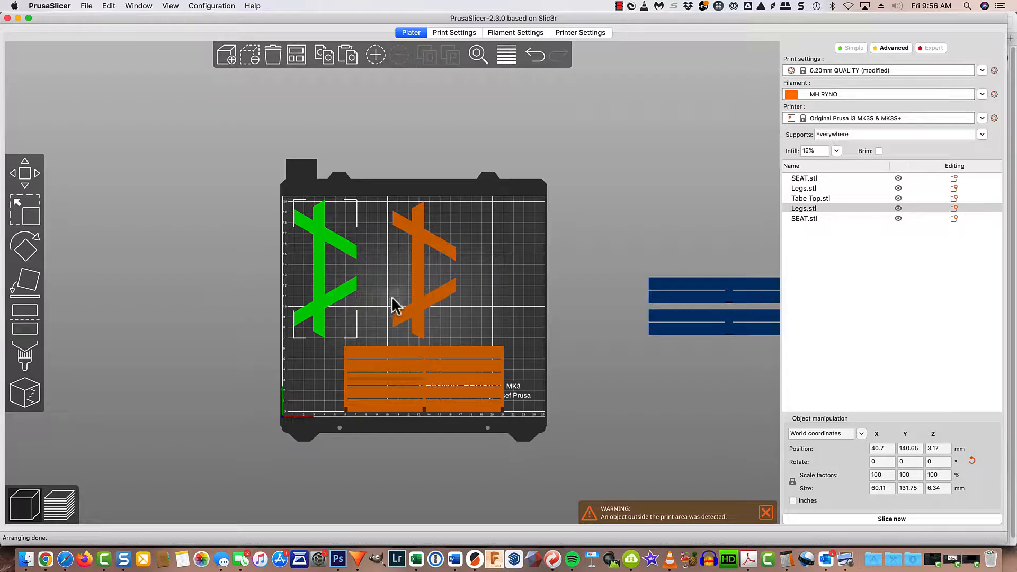
drag(414, 291, 369, 301)
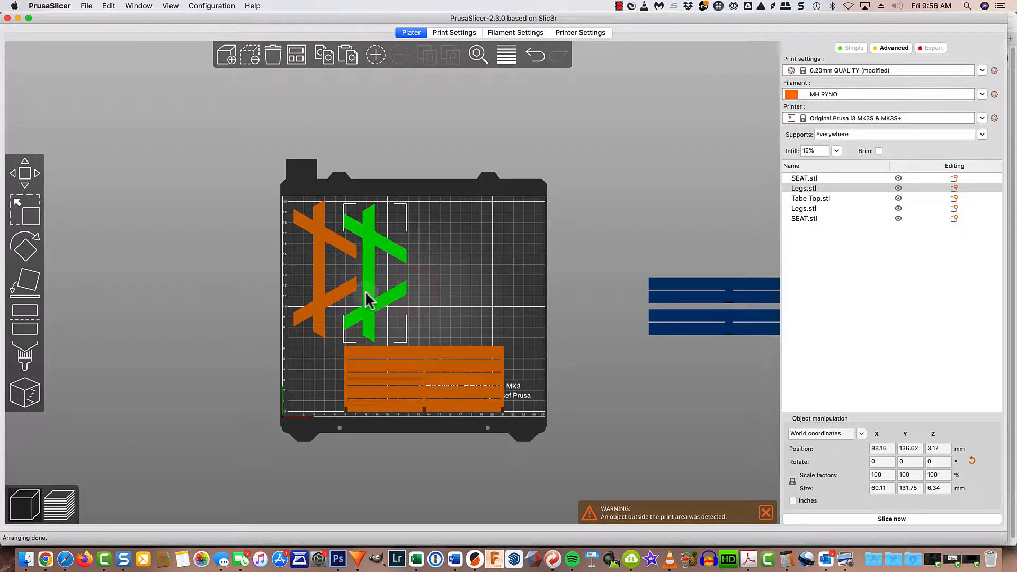
Move the tabletop below the legs at about X 90, Y 40 mm, and shift the inner leg frame up to about Y 138 mm.
click(395, 365)
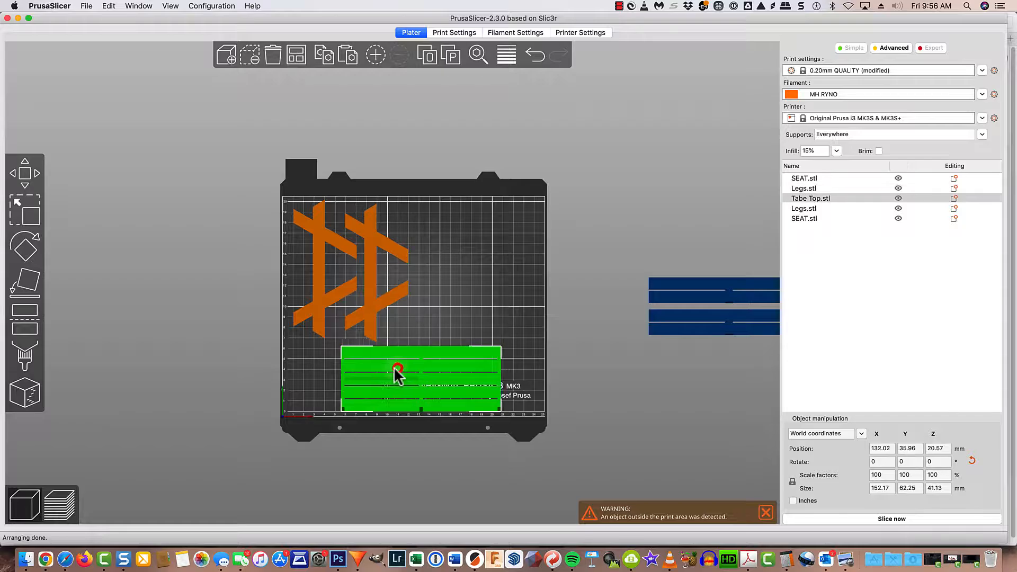
drag(394, 365, 350, 363)
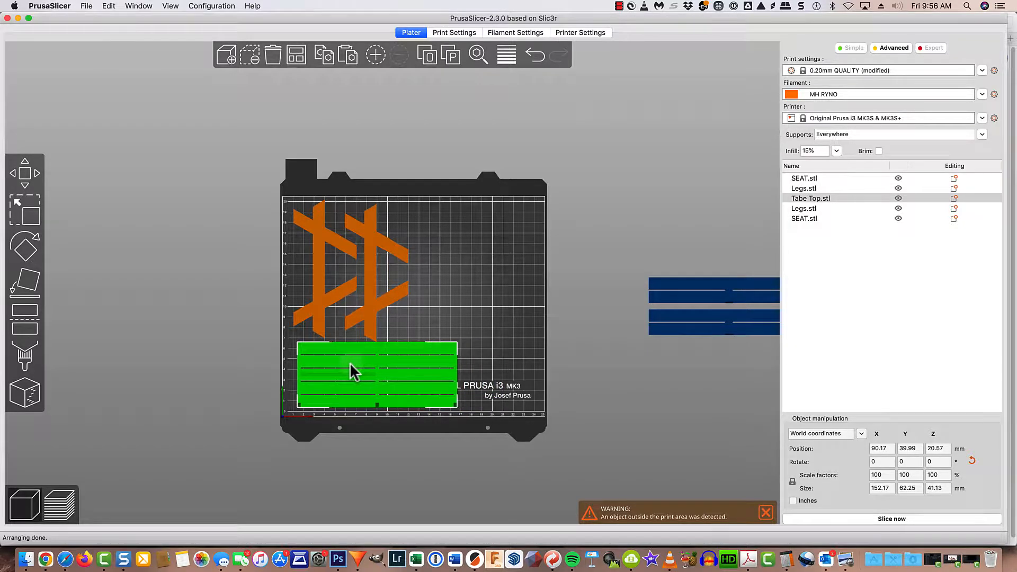
click(368, 304)
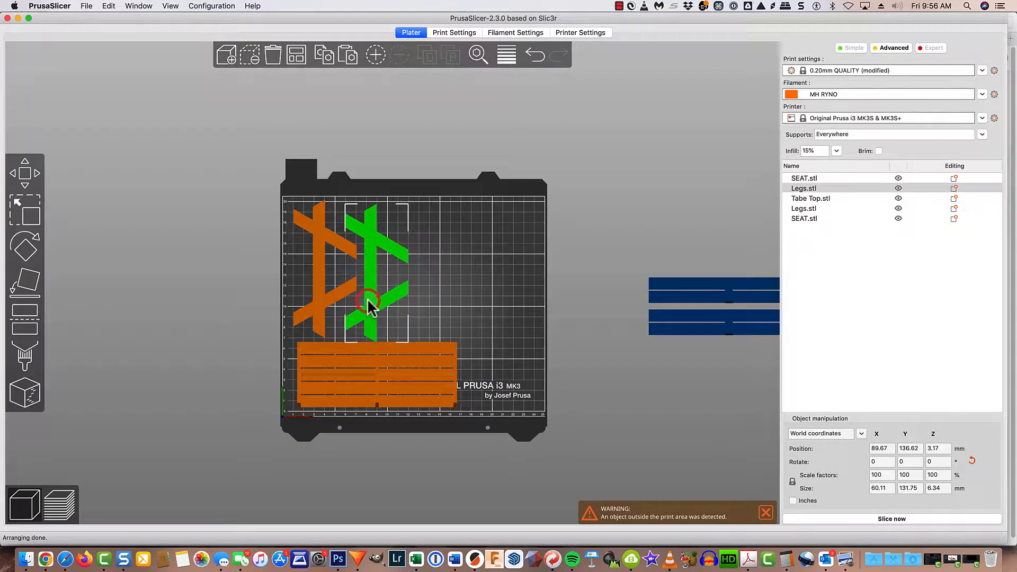
drag(369, 302, 369, 300)
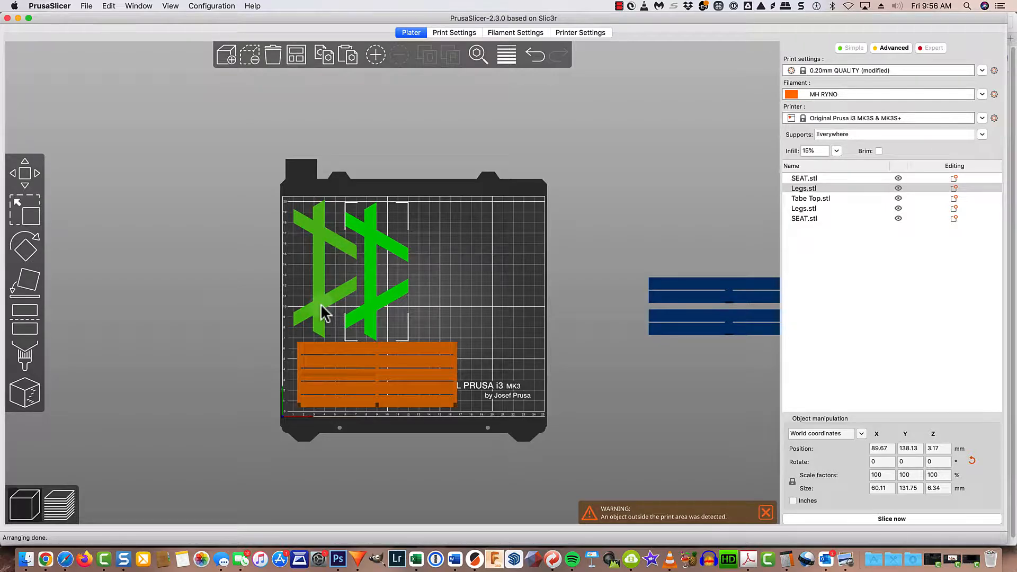
Bring one seat onto the bed, rotate it about 90° around Z, and place it beside the legs at about X 186, Y 129 mm.
drag(678, 325, 477, 300)
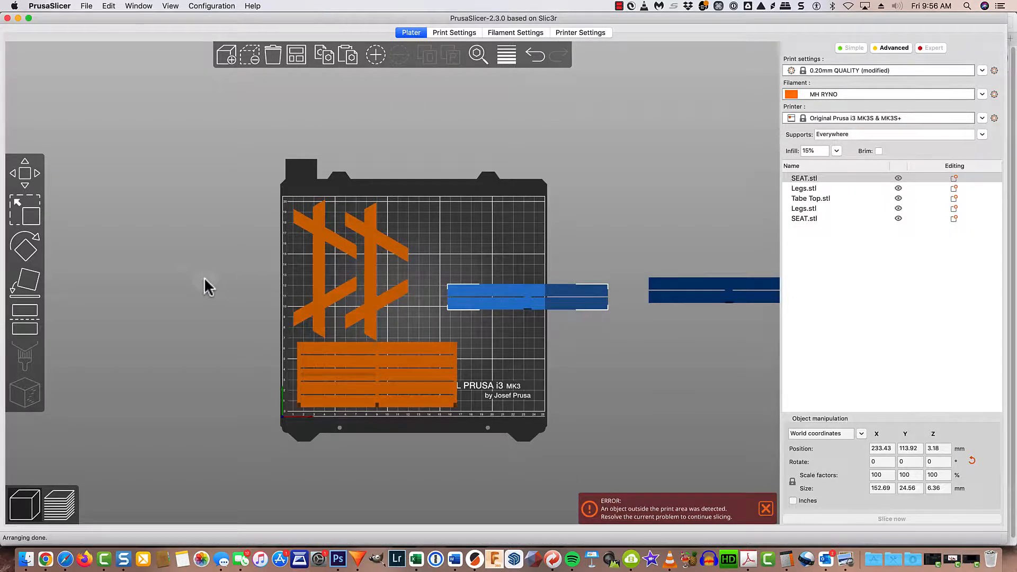
click(25, 253)
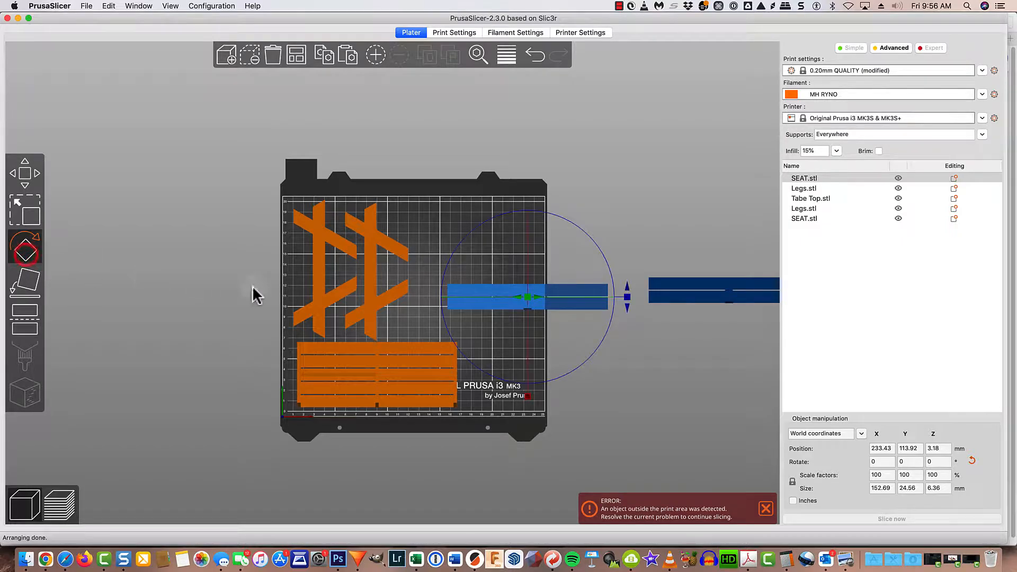
drag(628, 296, 526, 190)
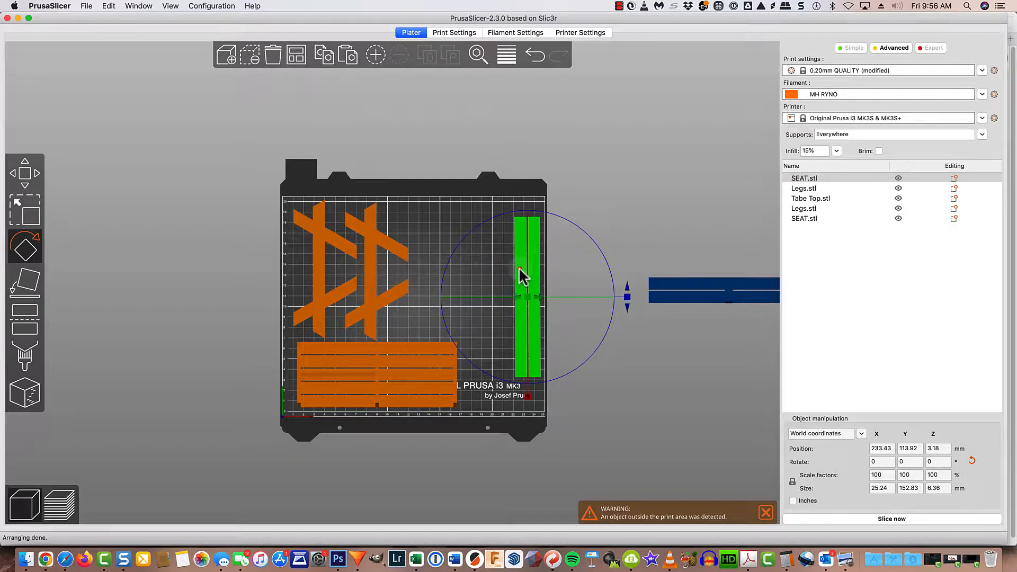
drag(520, 267, 469, 255)
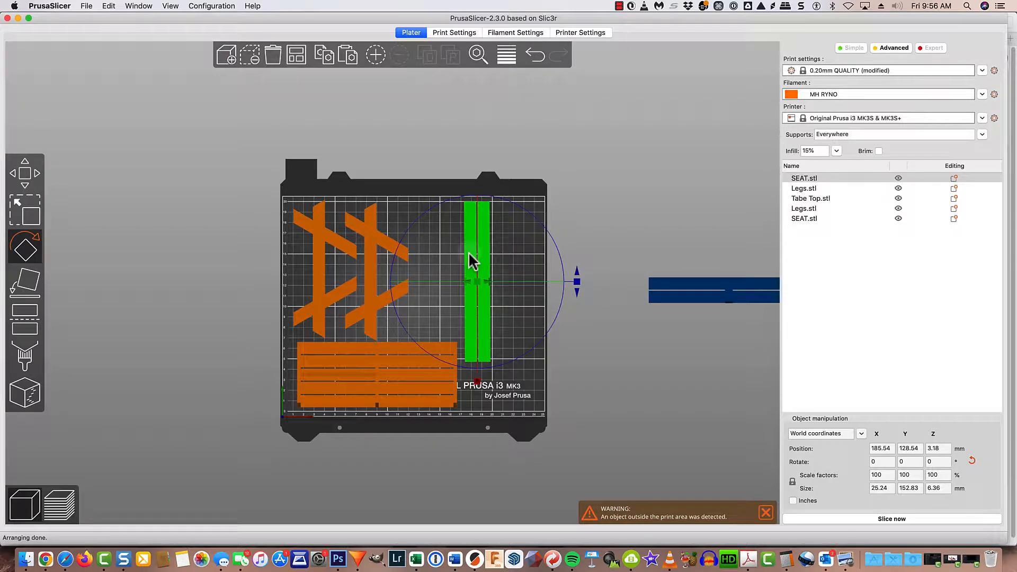
Duplicate the rotated seat alongside at about X 218, Y 129 mm, and delete the leftover seat lying outside the bed.
key(super+c)
key(super+v)
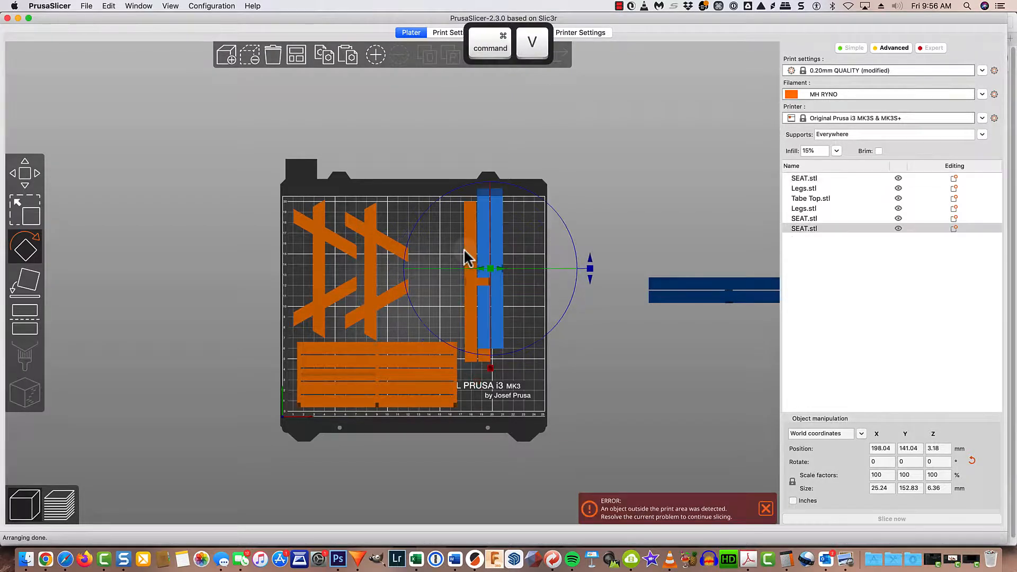
drag(495, 239, 519, 254)
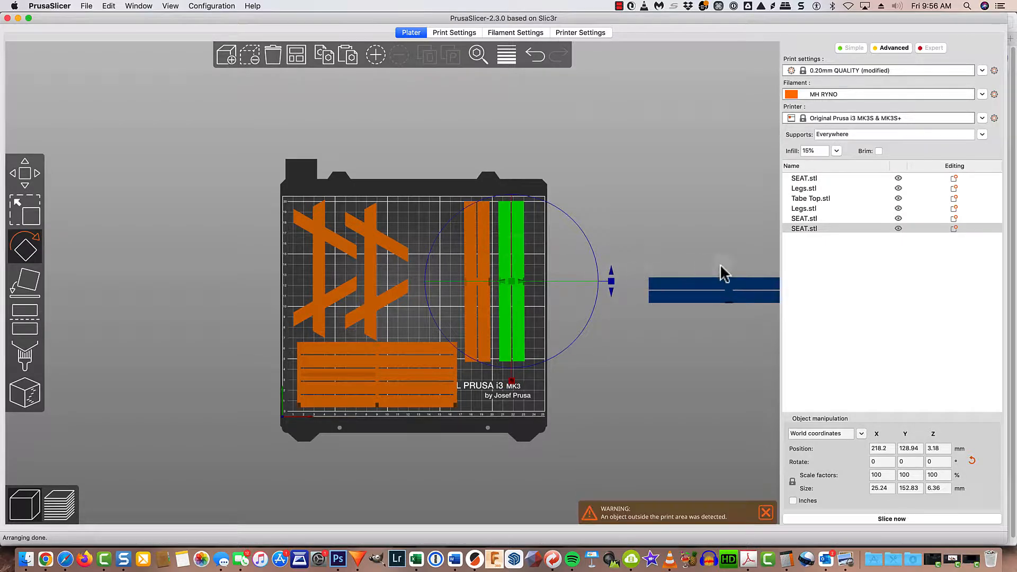
drag(720, 263, 716, 285)
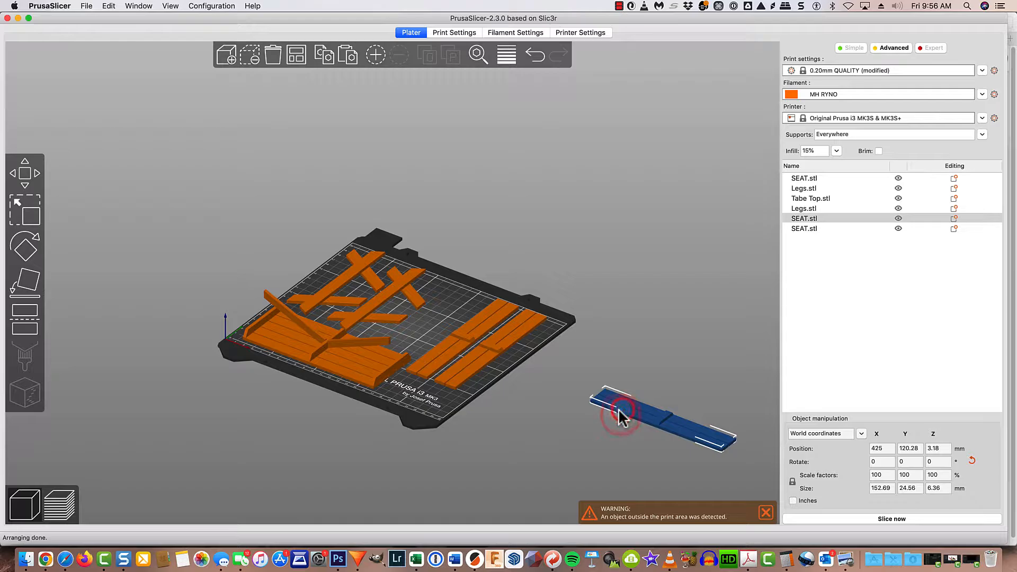
key(BackSpace)
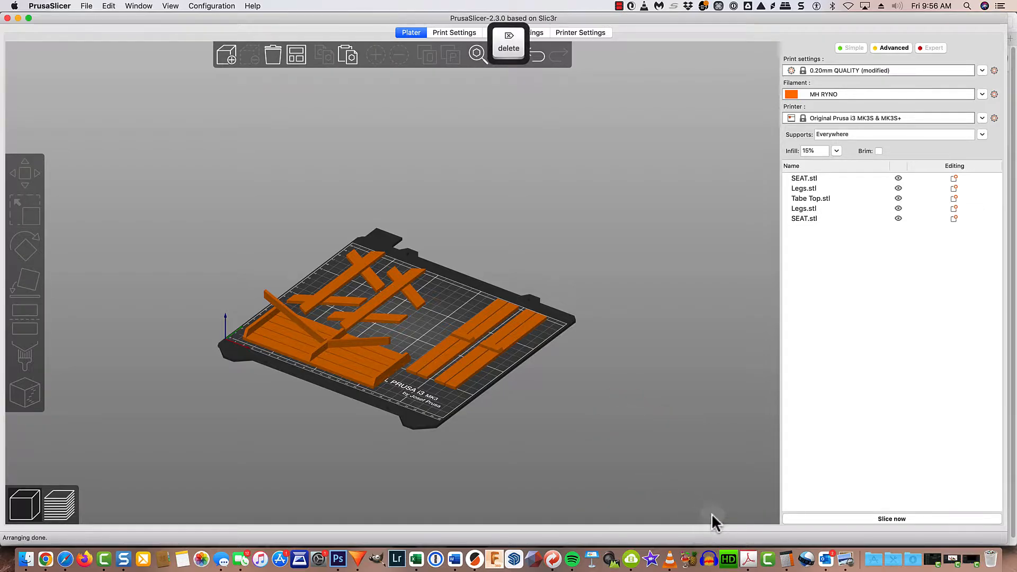
Slice the picnic table parts arranged on the bed.
scroll(289, 387, up, 4)
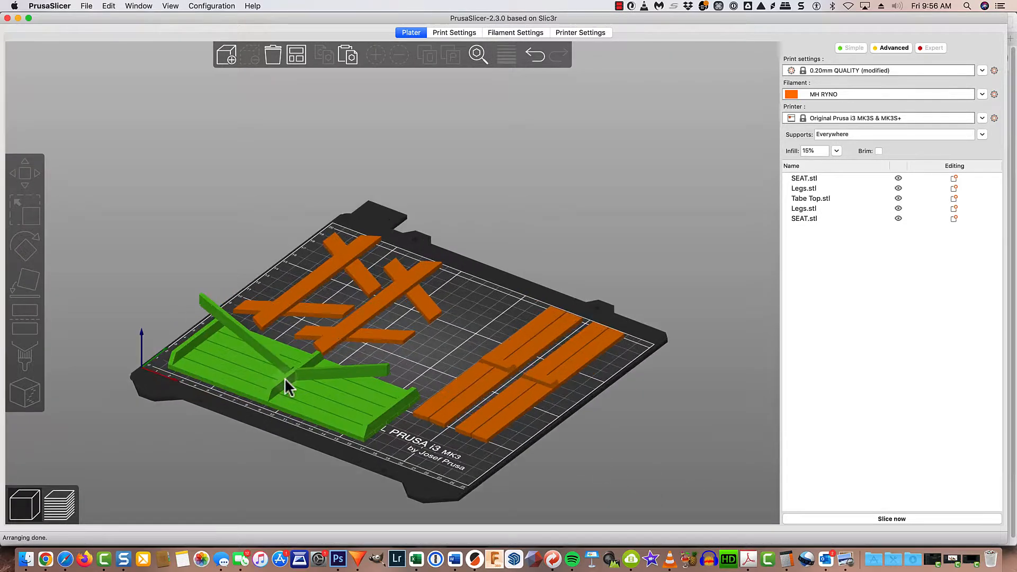
scroll(288, 386, up, 2)
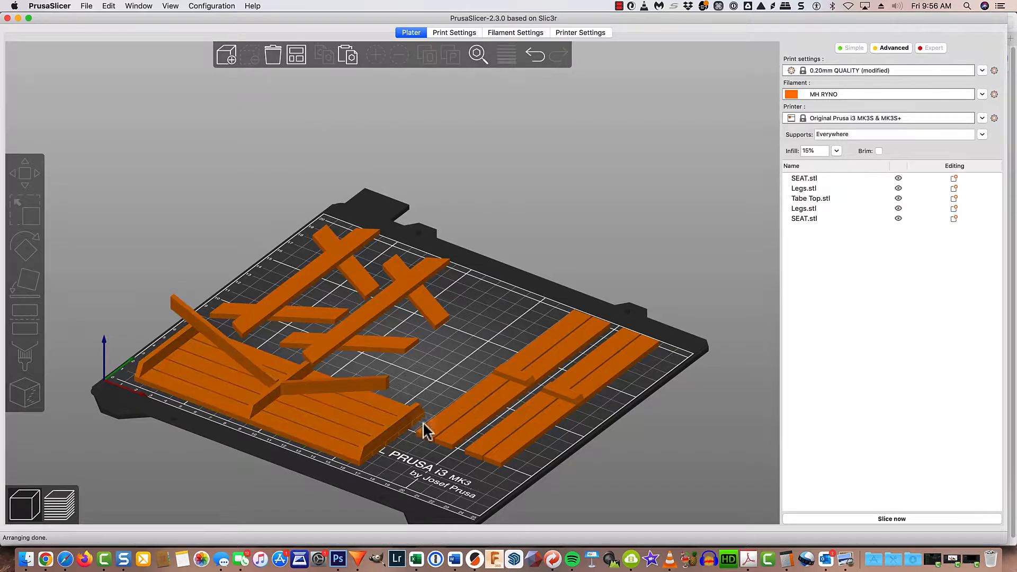
right_drag(446, 491, 474, 472)
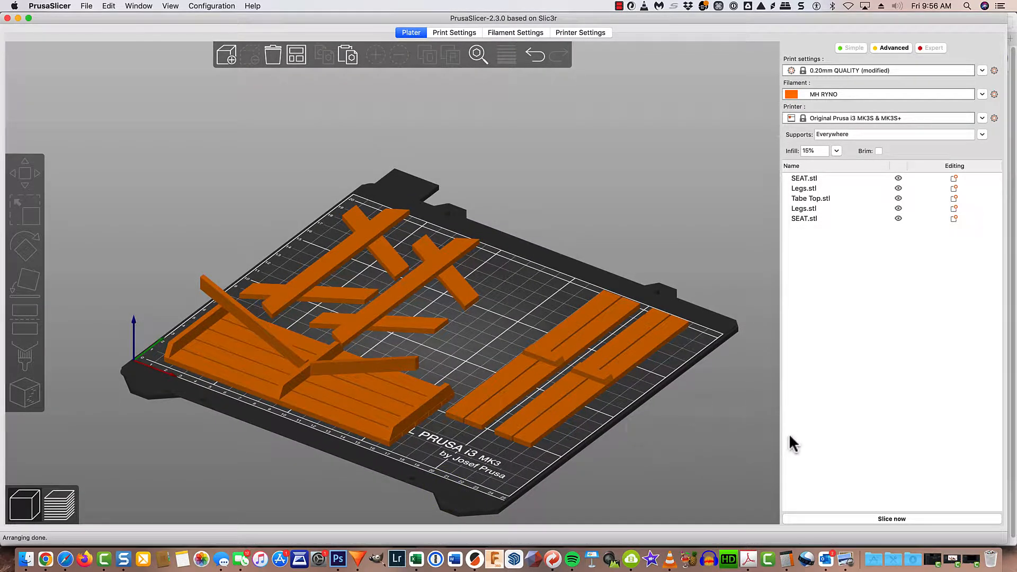
click(876, 520)
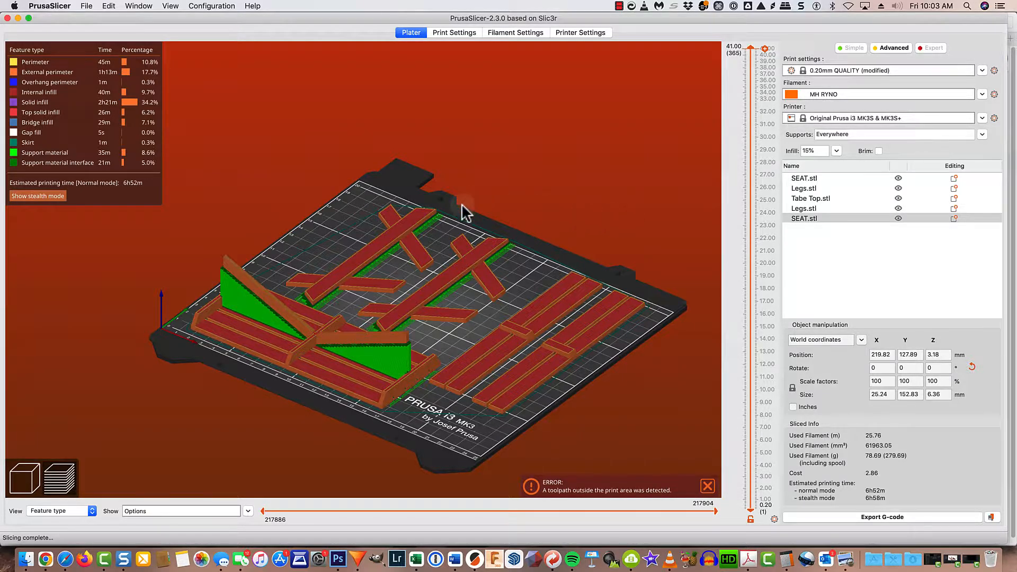
Examine the sliced toolpaths, supports and surrounding filament outline of the leg frames near the bed's rear edge.
scroll(462, 206, up, 8)
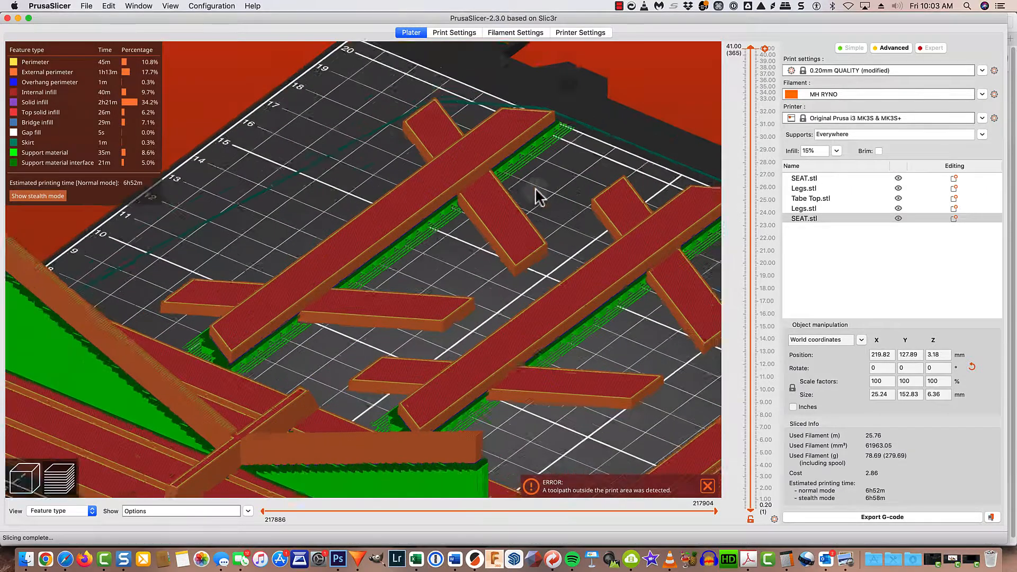
scroll(537, 189, up, 2)
shift+middle_drag(577, 154, 390, 287)
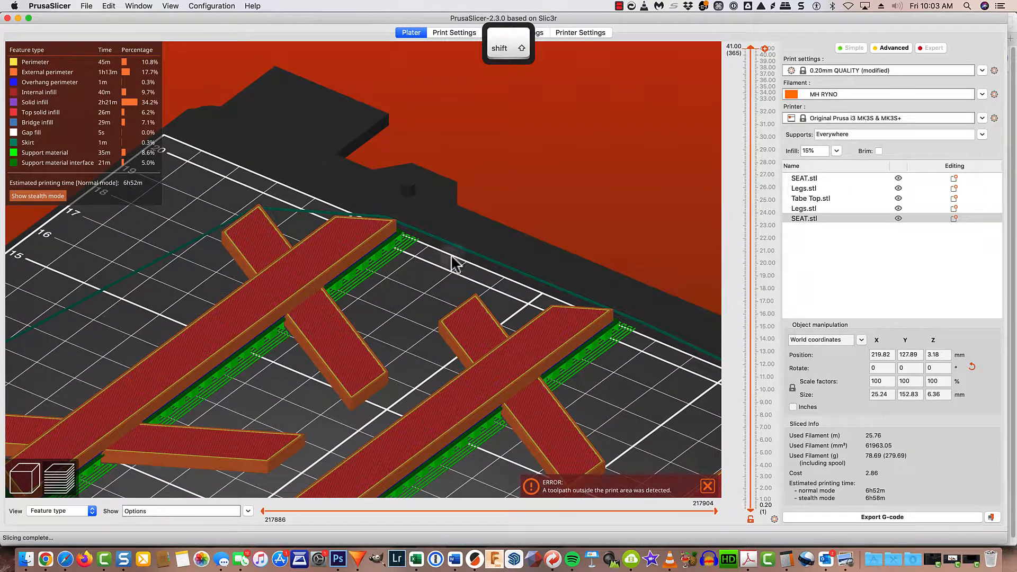
scroll(455, 259, up, 3)
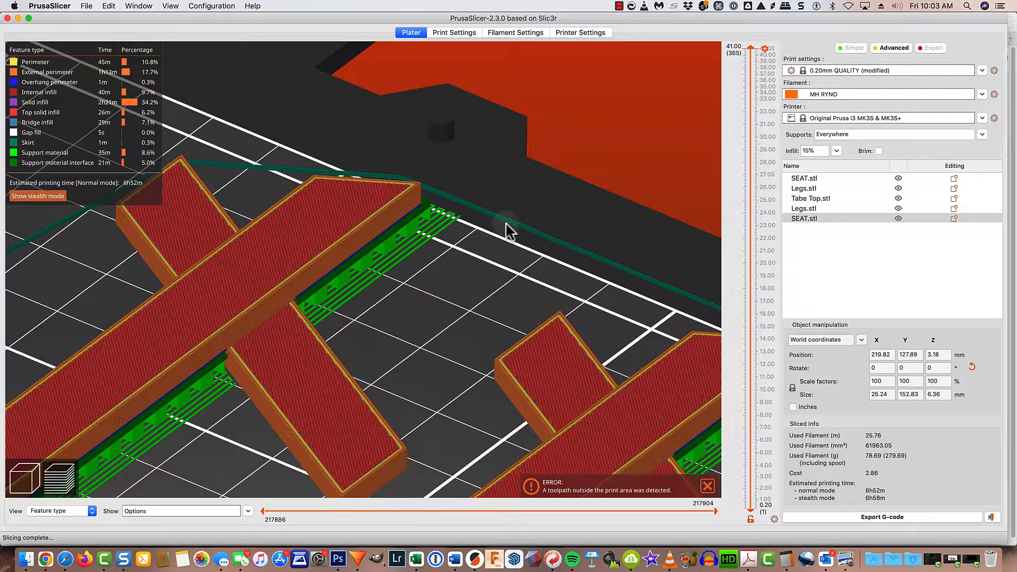
scroll(508, 230, down, 5)
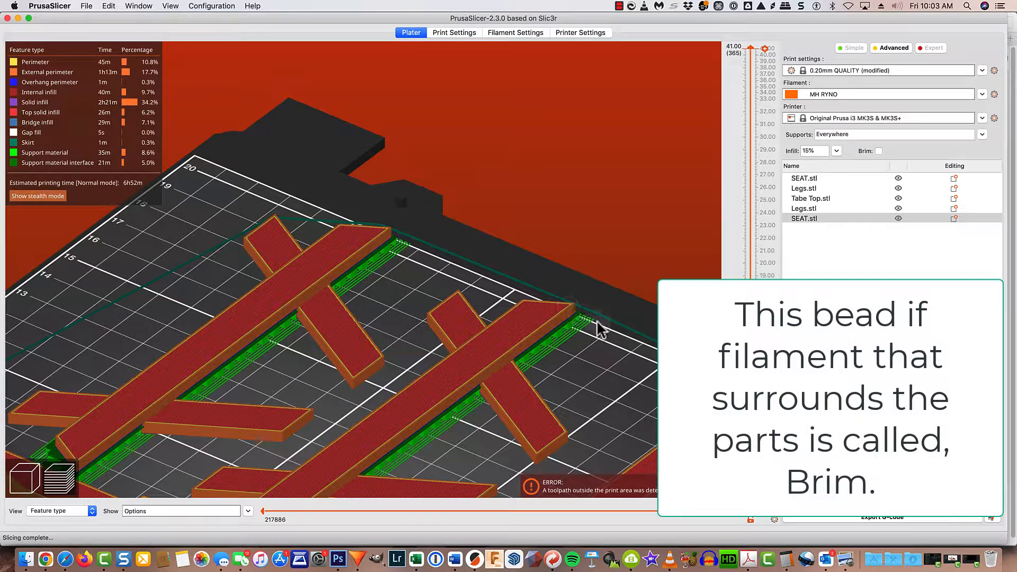
scroll(206, 302, down, 3)
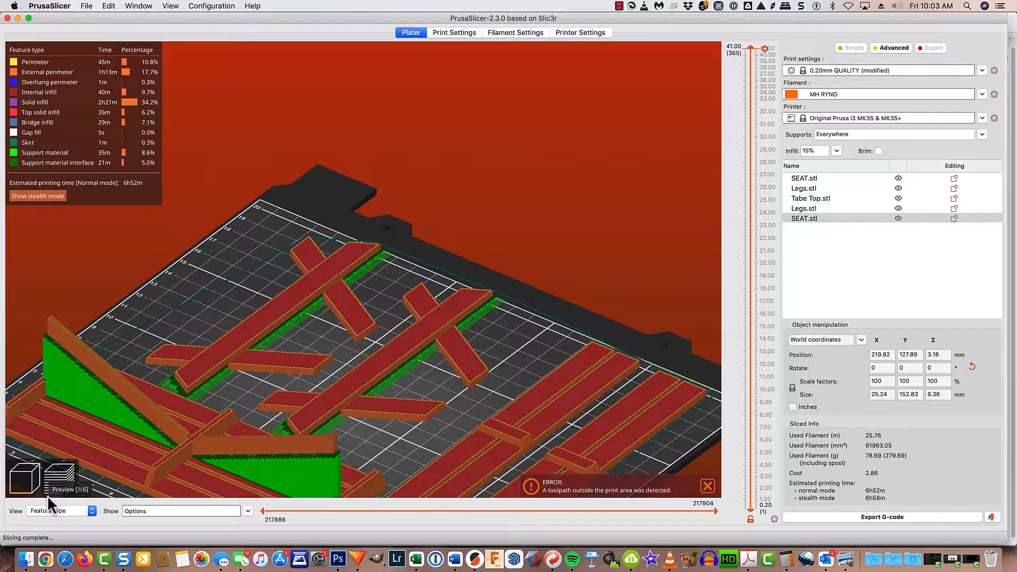
Return to the 3D editing view, rotate the tabletop about 90° around Z, and park it off the bed at about X 283, Y 117 mm.
click(25, 481)
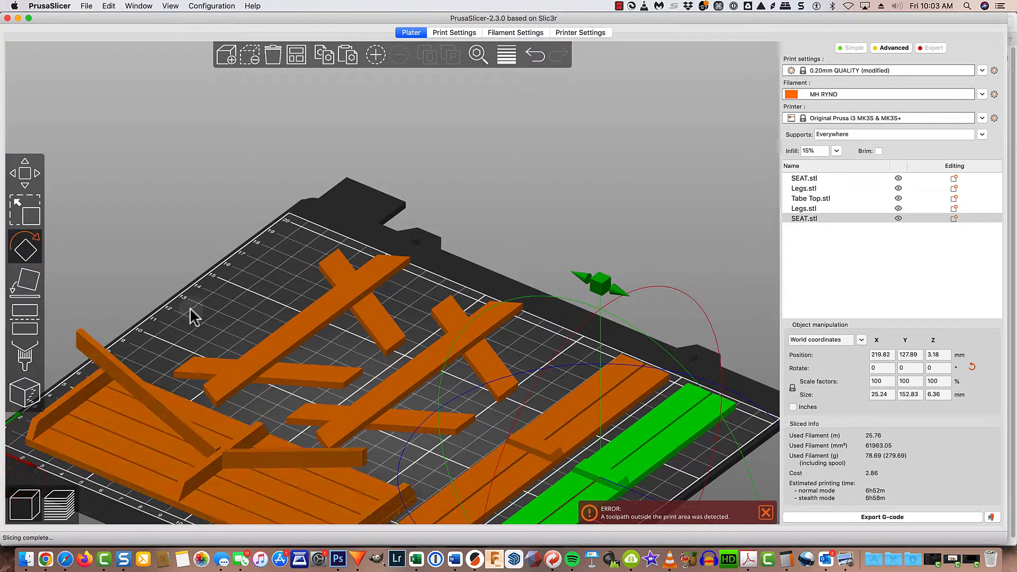
key(Escape)
key(1)
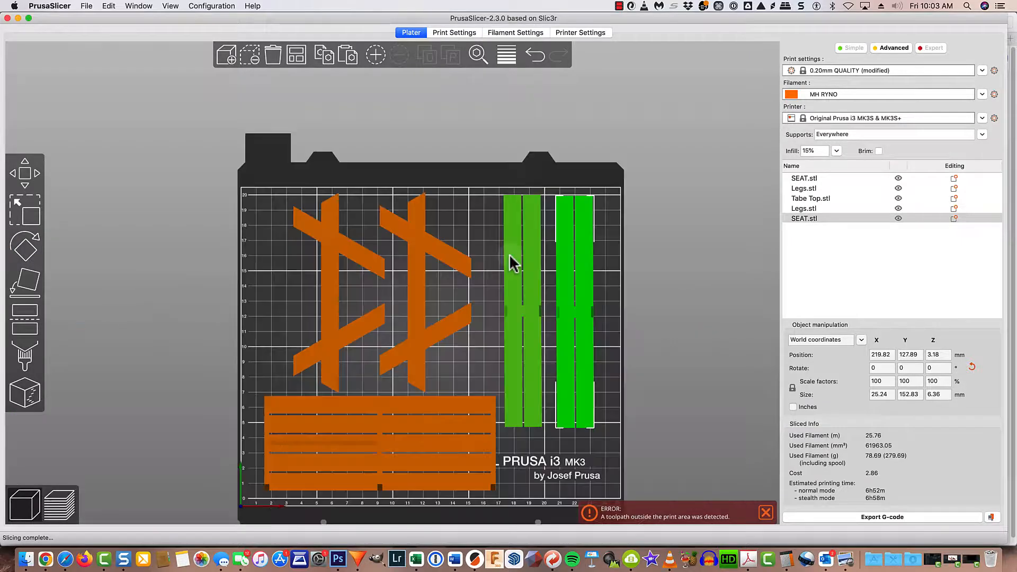
click(362, 464)
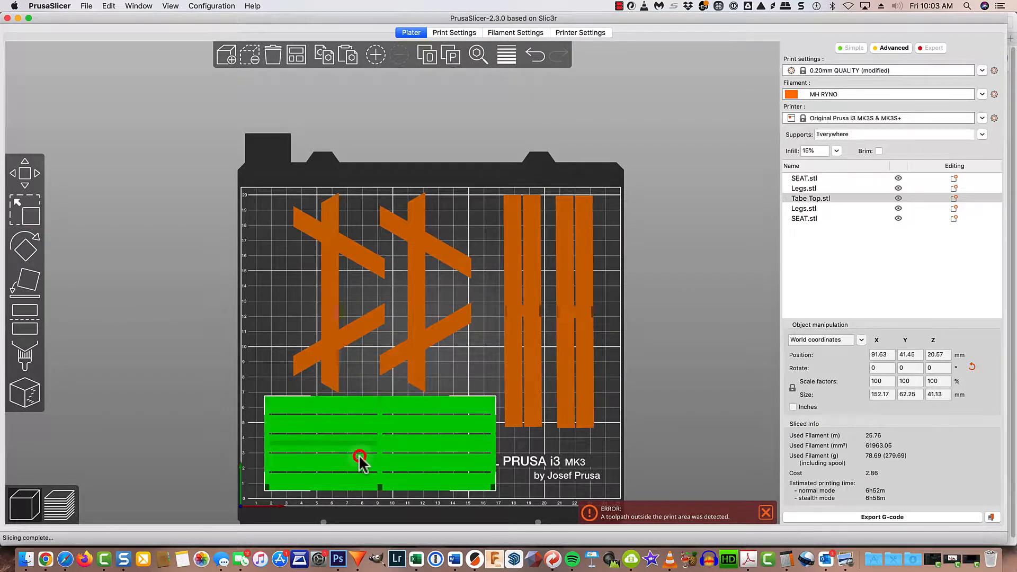
click(28, 283)
click(24, 250)
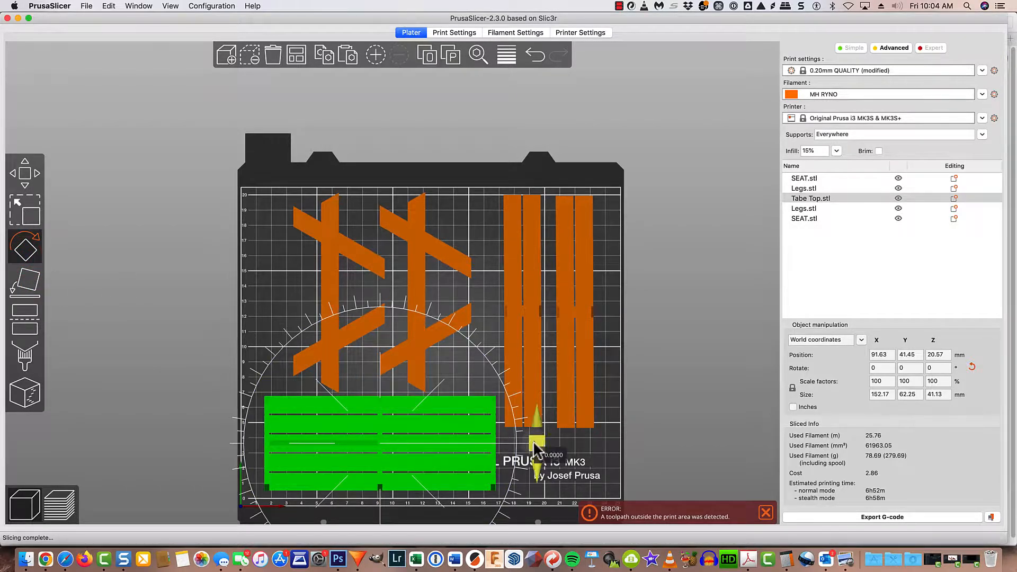
drag(534, 444, 379, 283)
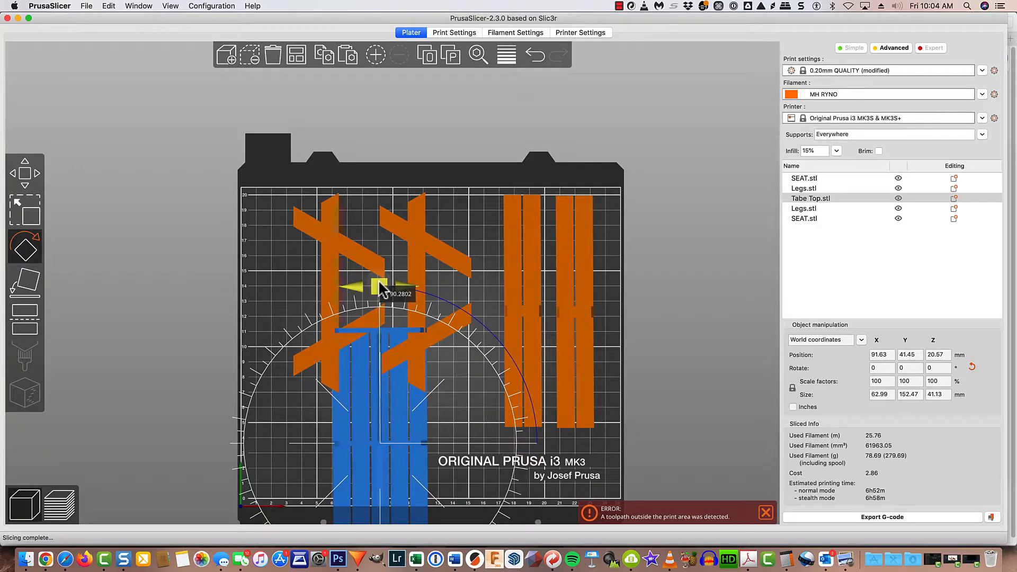
drag(375, 420, 666, 307)
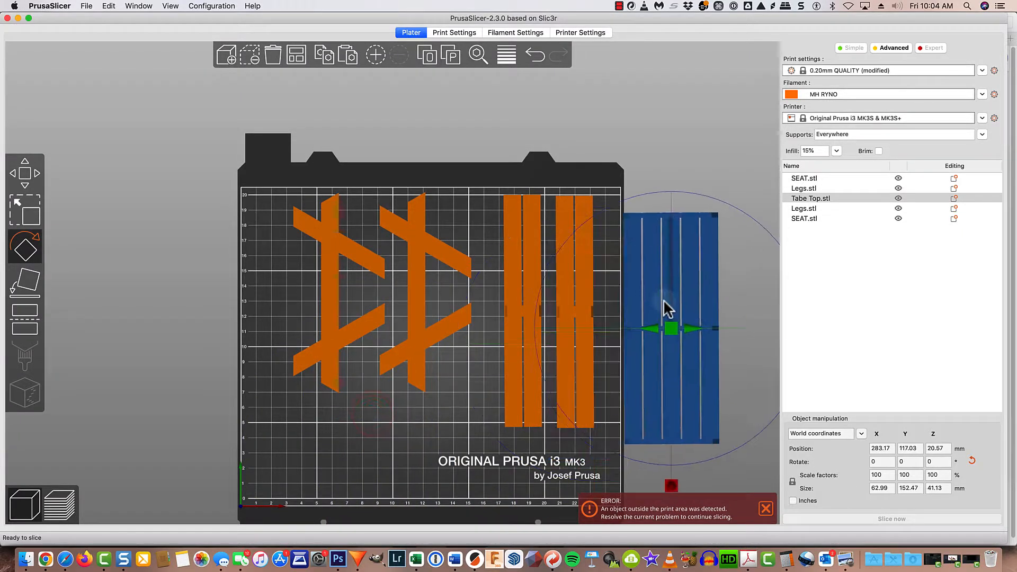
Rotate each of the two seats about 90° around Z so that they lie parallel to the bed's front edge.
click(517, 306)
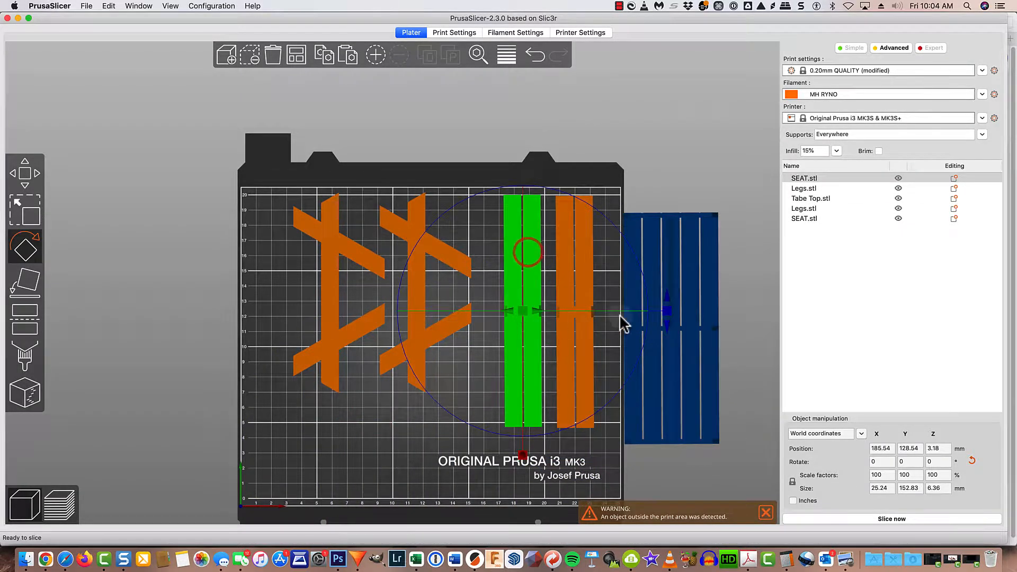
drag(665, 314, 522, 419)
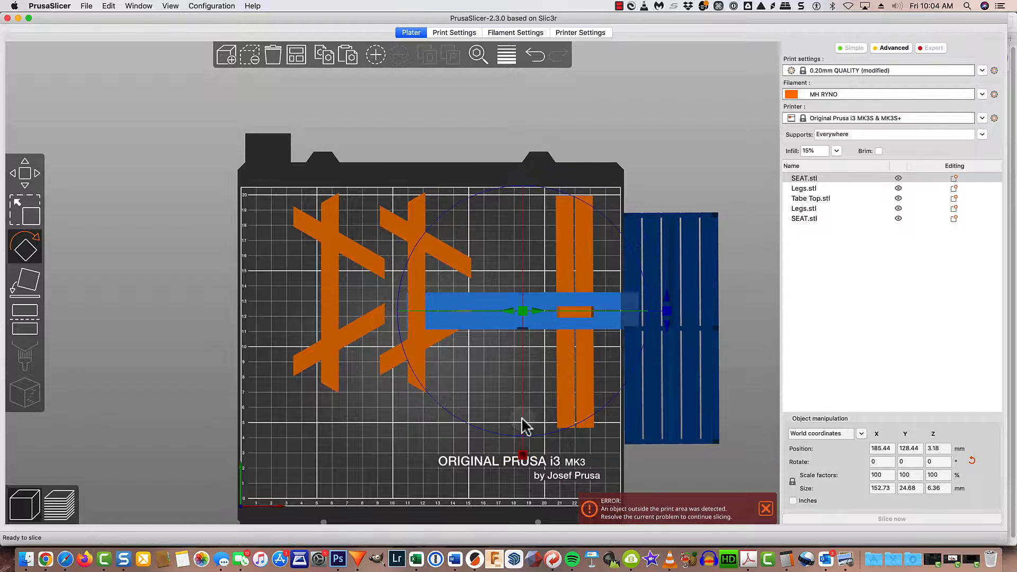
click(565, 371)
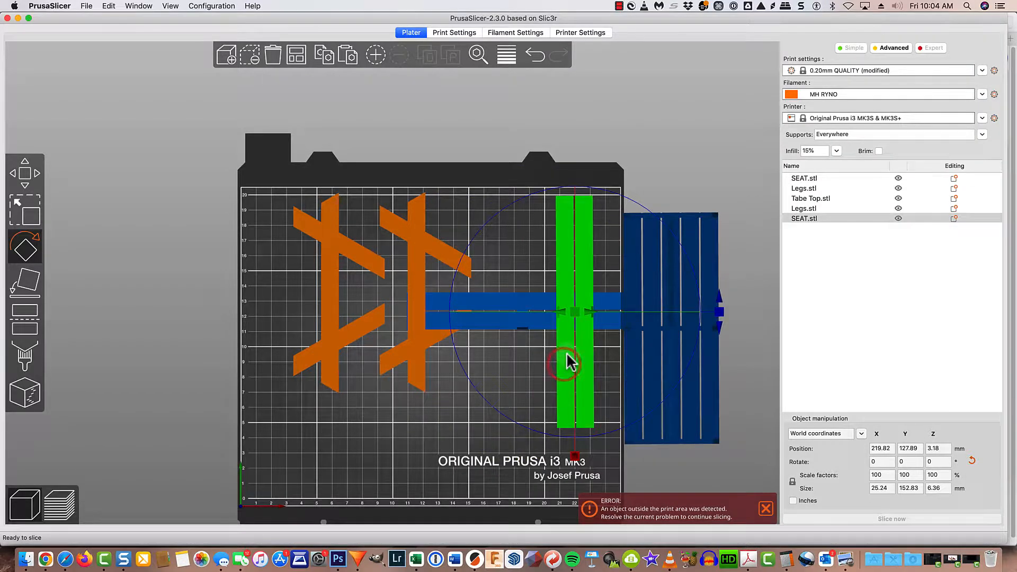
drag(585, 320, 579, 318)
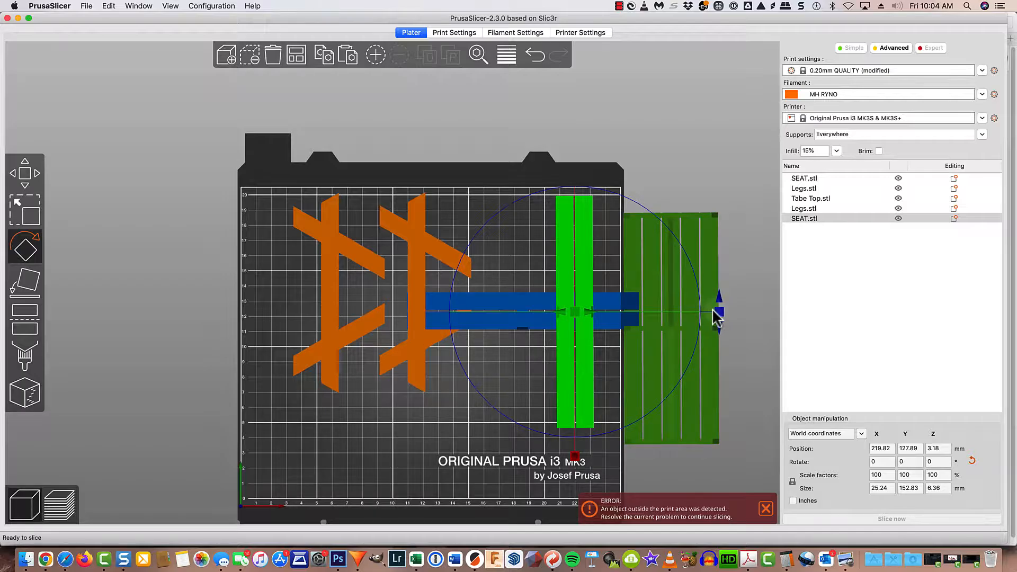
drag(716, 317, 578, 435)
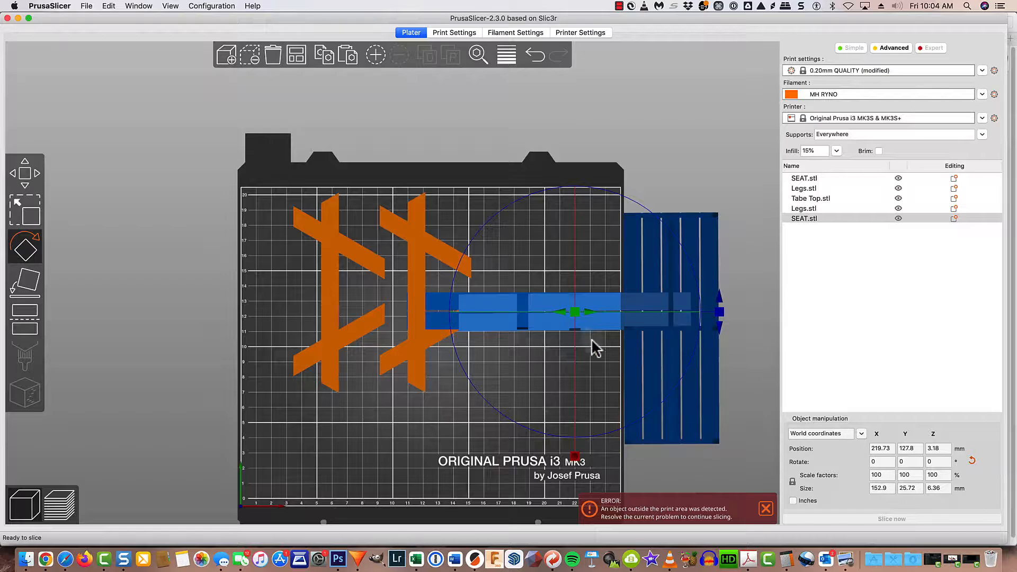
Stack both seats along the bed's front edge at about X 92 mm, and shift the leg frames to about X 60, Y 133 and X 114, Y 130 mm.
drag(552, 319, 359, 469)
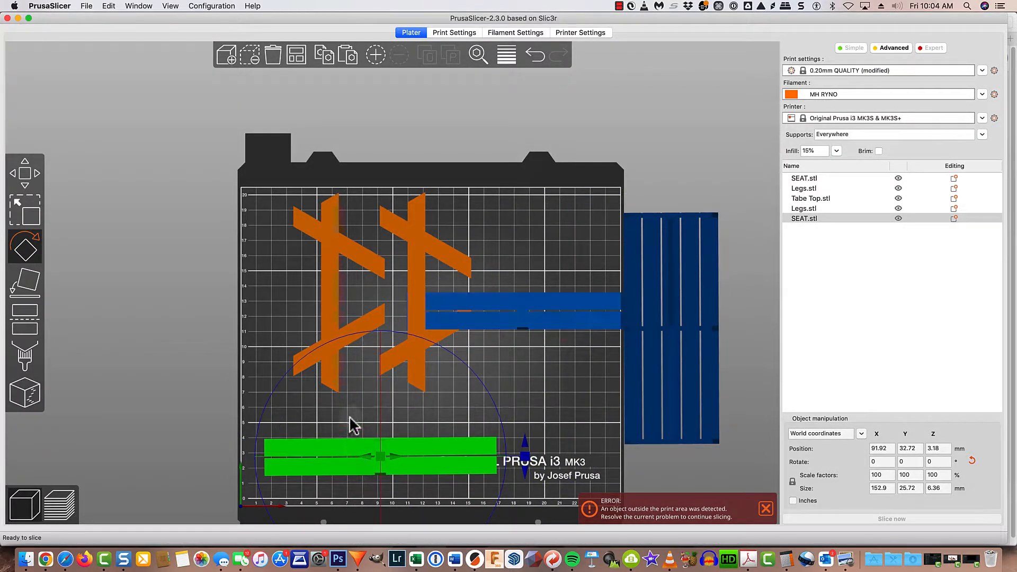
drag(586, 330, 442, 424)
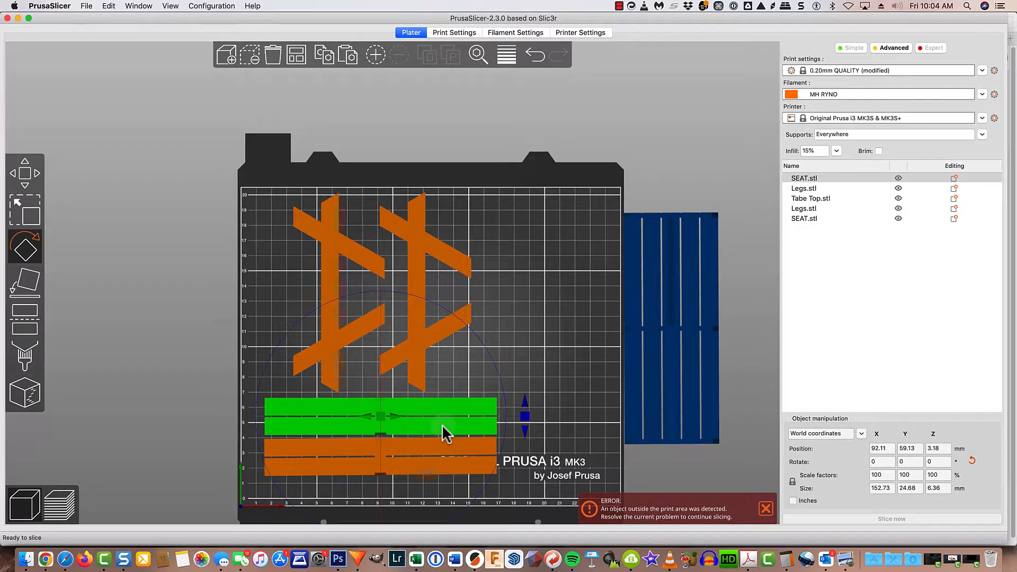
click(325, 325)
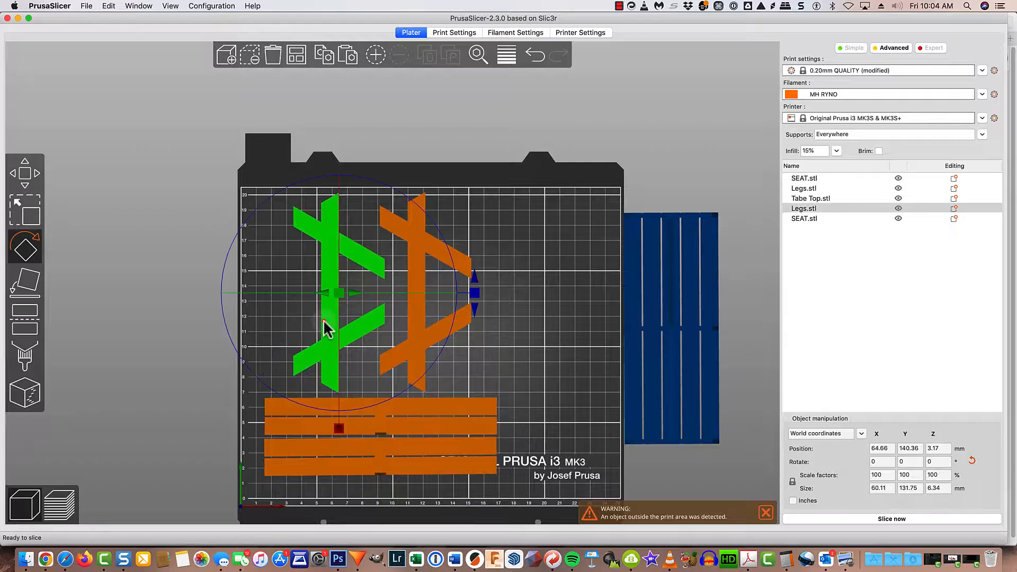
click(351, 469)
drag(351, 437, 352, 447)
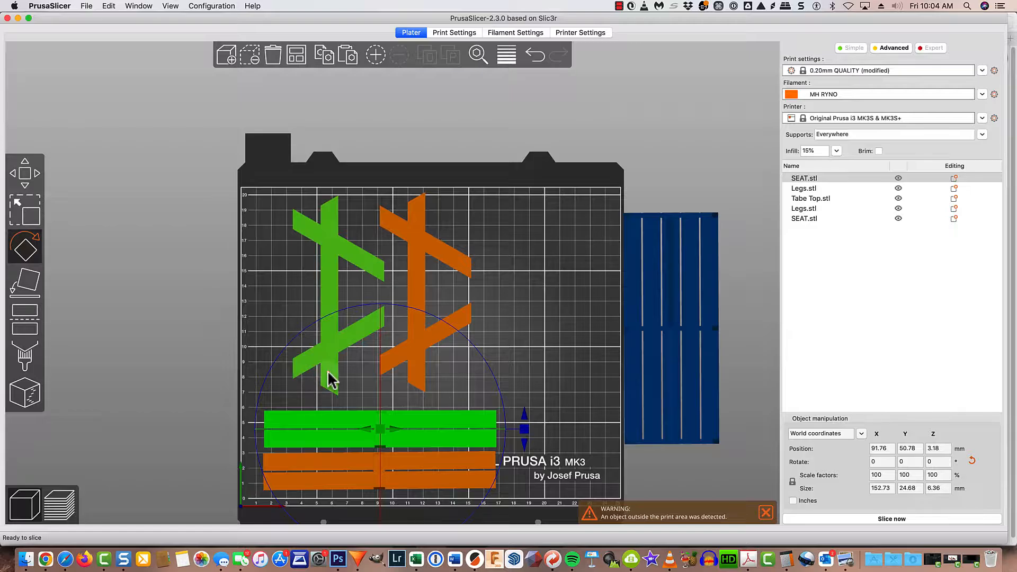
drag(331, 380, 325, 387)
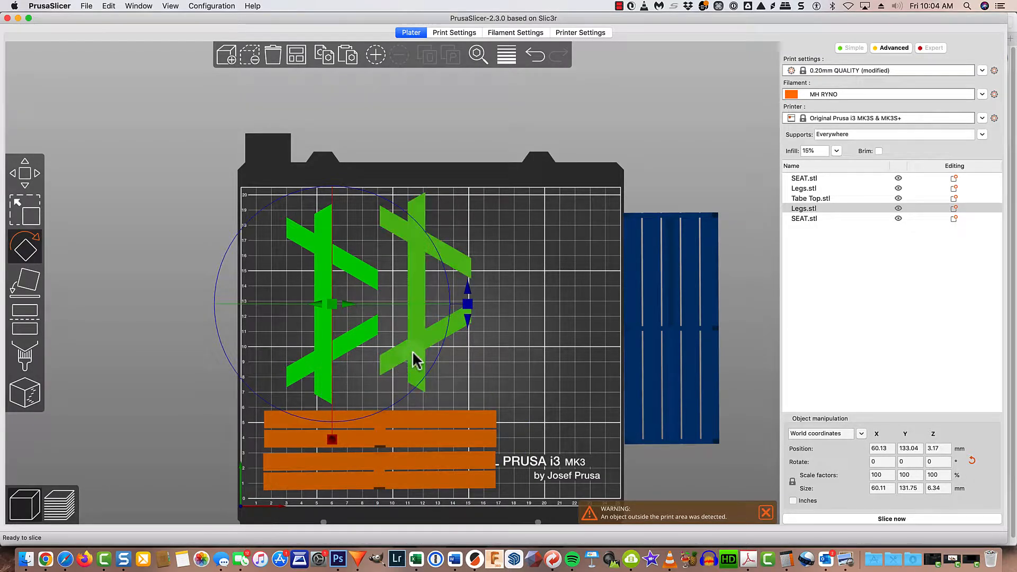
drag(416, 354, 408, 360)
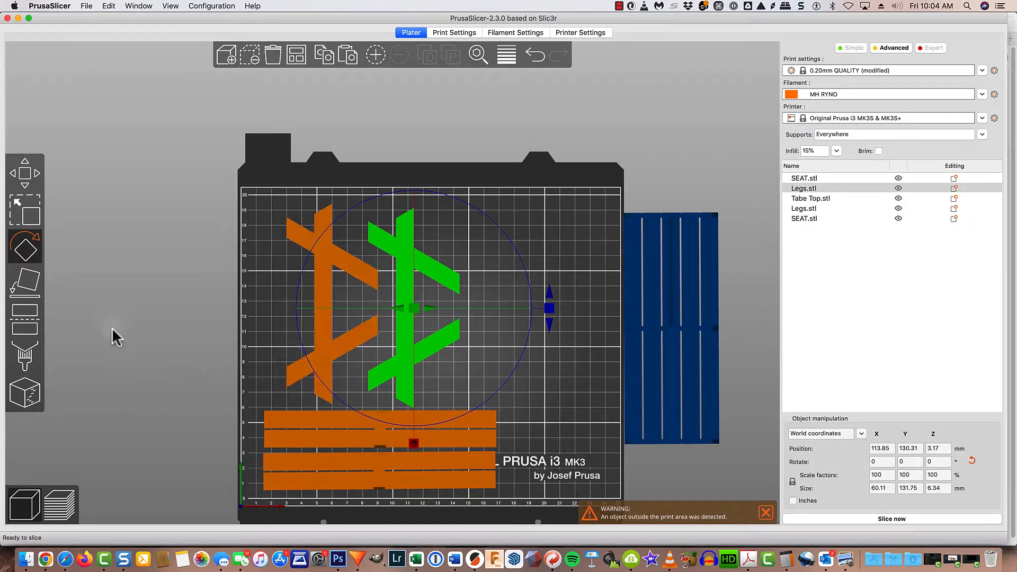
Try scaling the inner leg frame uniformly to 90%, and set its scale factor back to 100%.
click(31, 217)
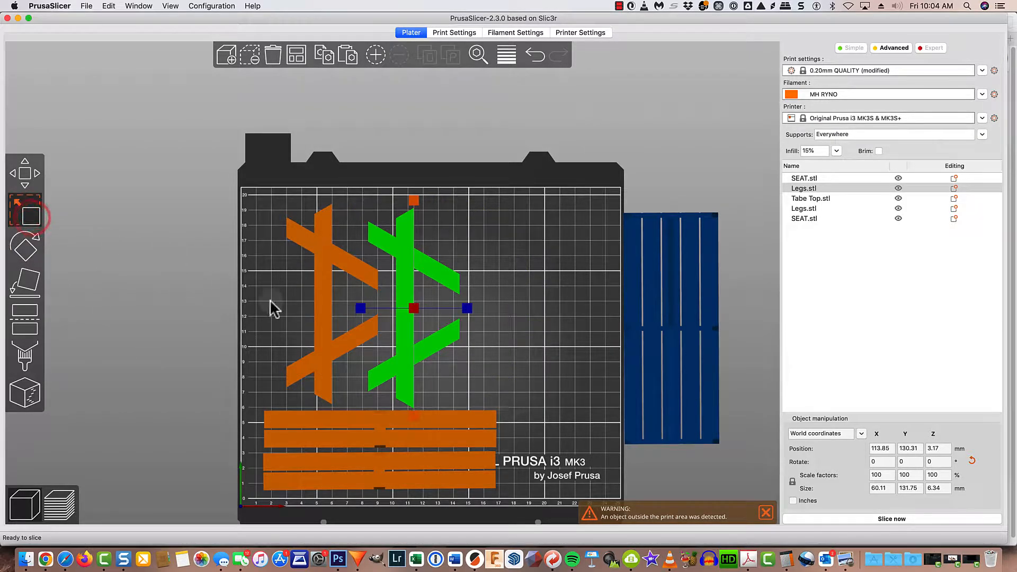
click(878, 475)
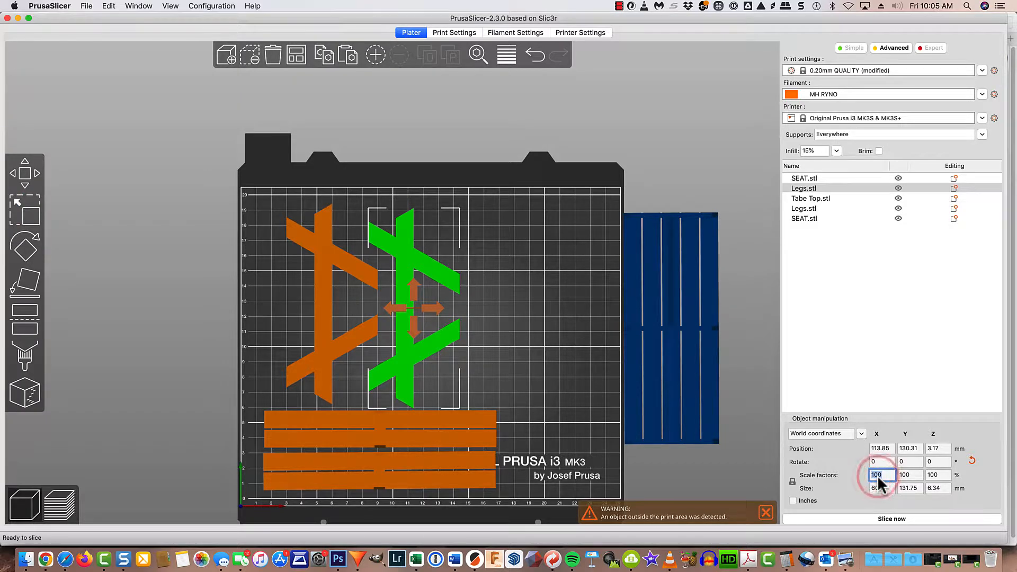
text(90)
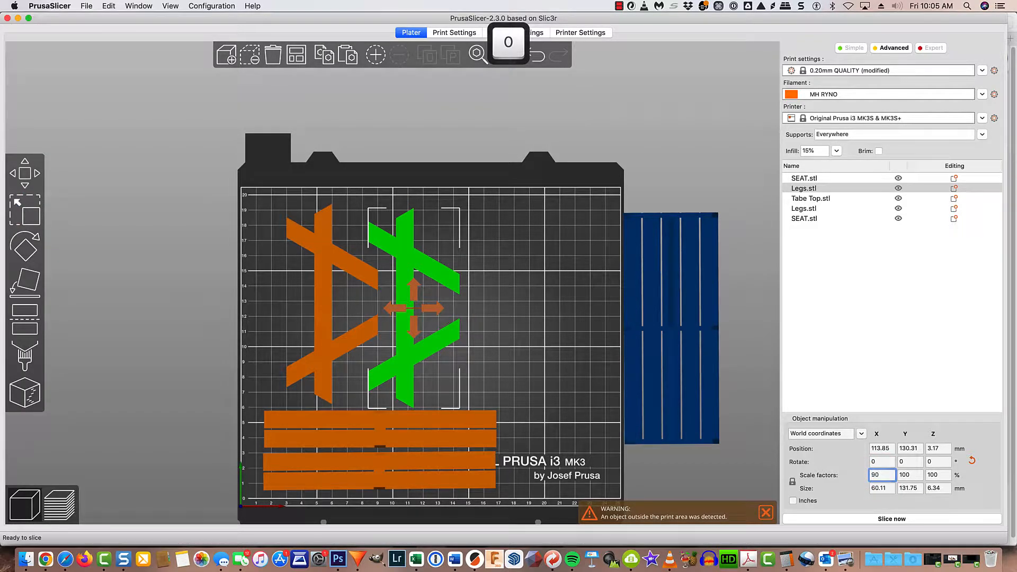
key(Return)
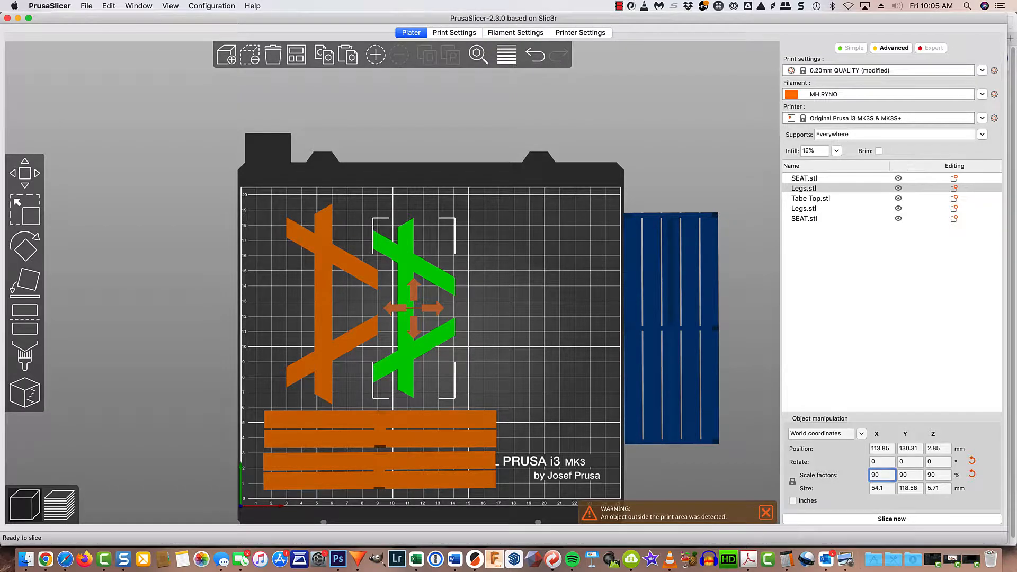
key(super+z)
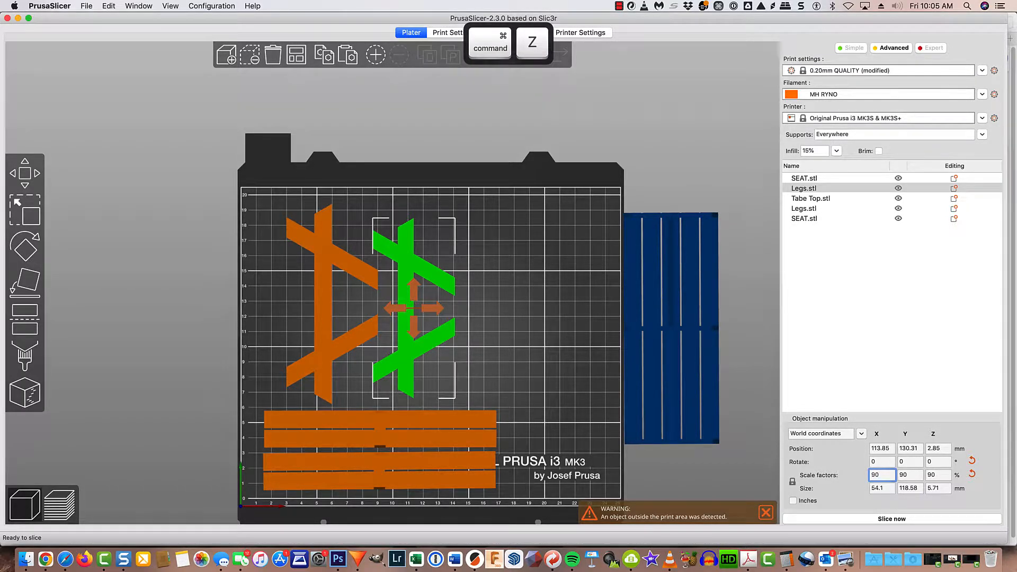
double_click(875, 475)
text(100)
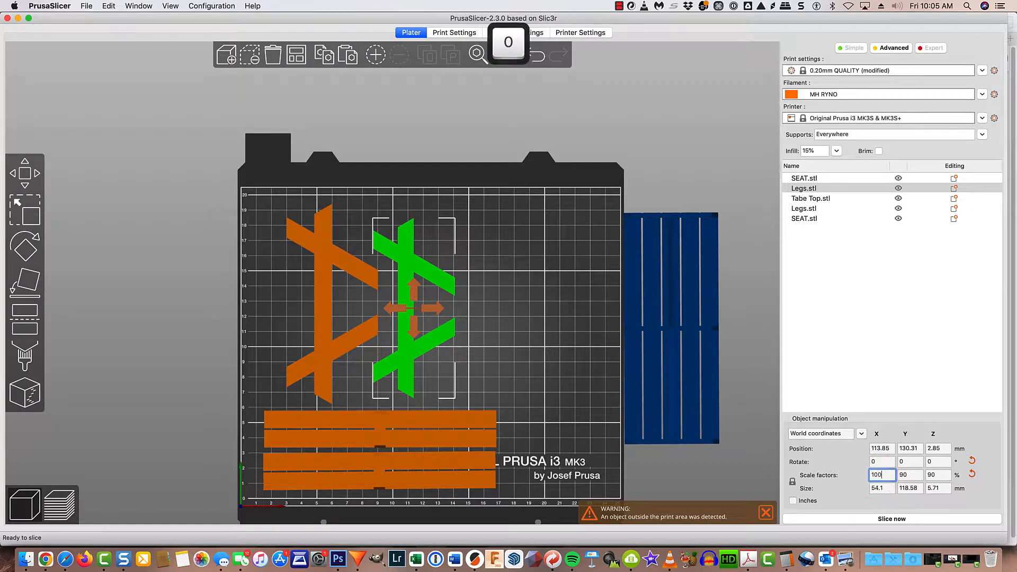
key(Tab)
Move the tabletop onto the bed beside the legs at about X 206, Y 123 mm, and slice the new layout.
click(591, 340)
drag(590, 340, 472, 331)
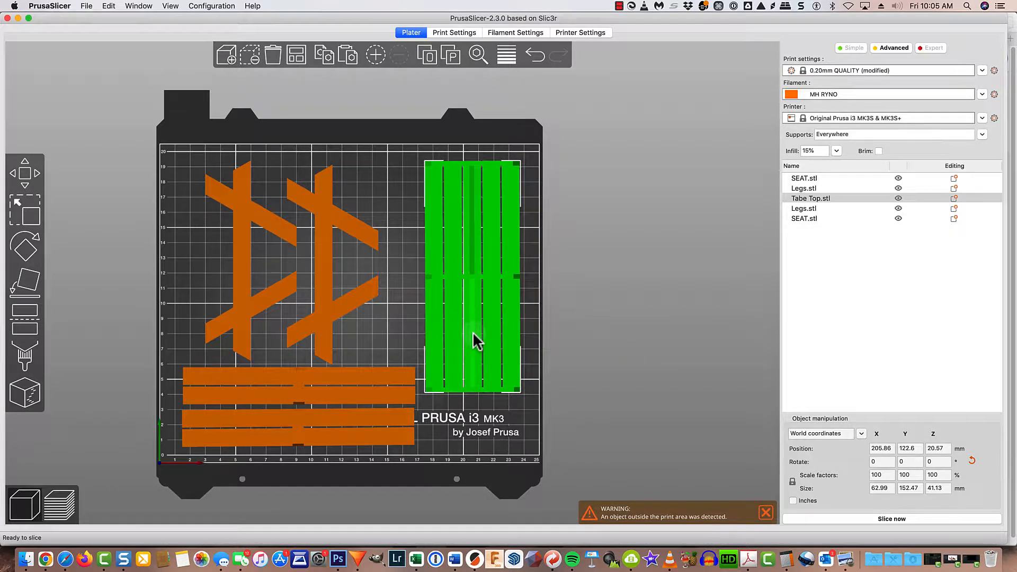
click(887, 517)
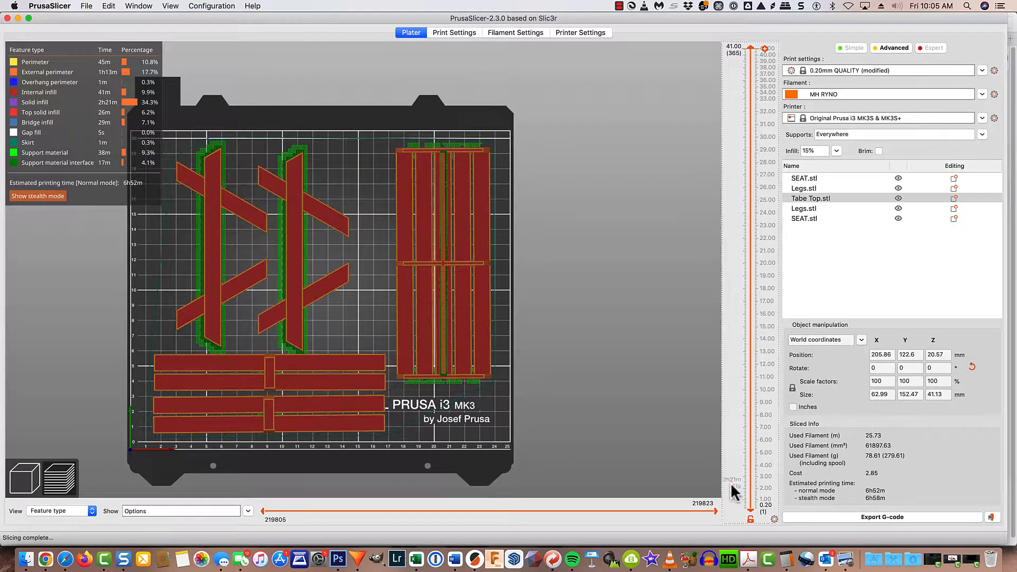
right_drag(661, 454, 689, 447)
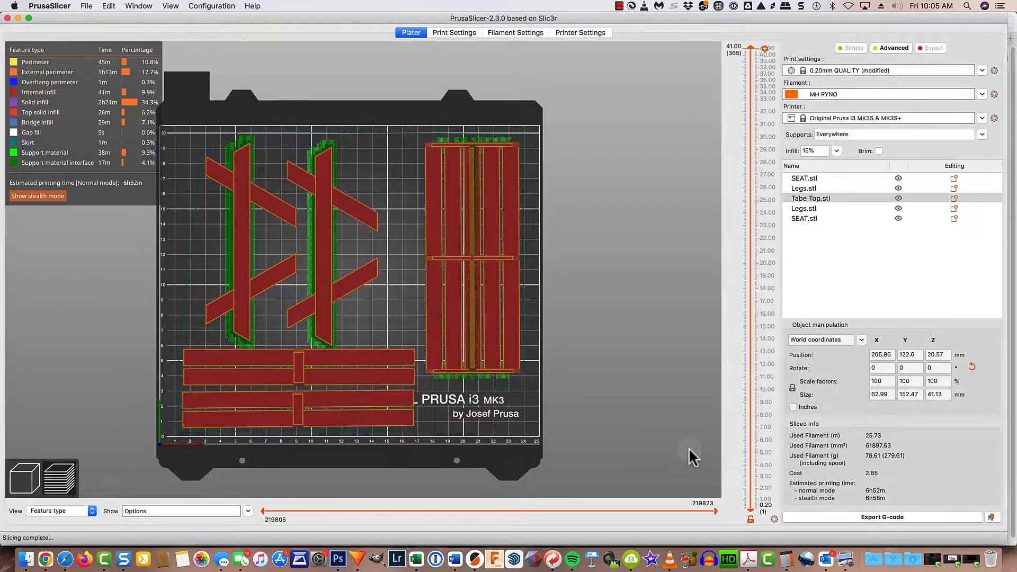
Inspect the sliced preview's supports up close, and export the G-code as SEAT_0.2mm_PETG_MK3S_6h52m to the Toss folder.
drag(439, 449, 462, 428)
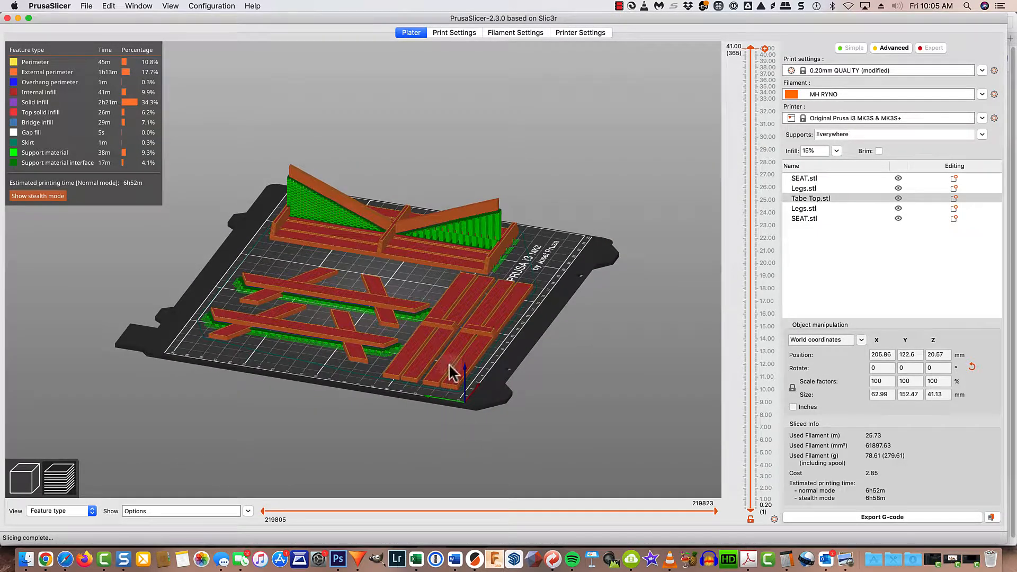
scroll(410, 217, up, 5)
scroll(410, 218, up, 1)
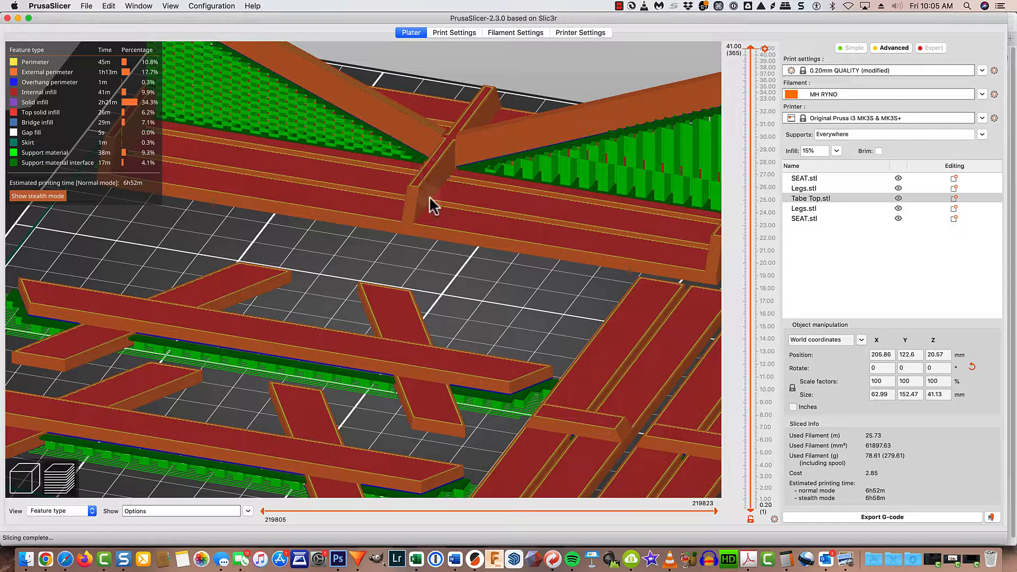
scroll(424, 229, down, 1)
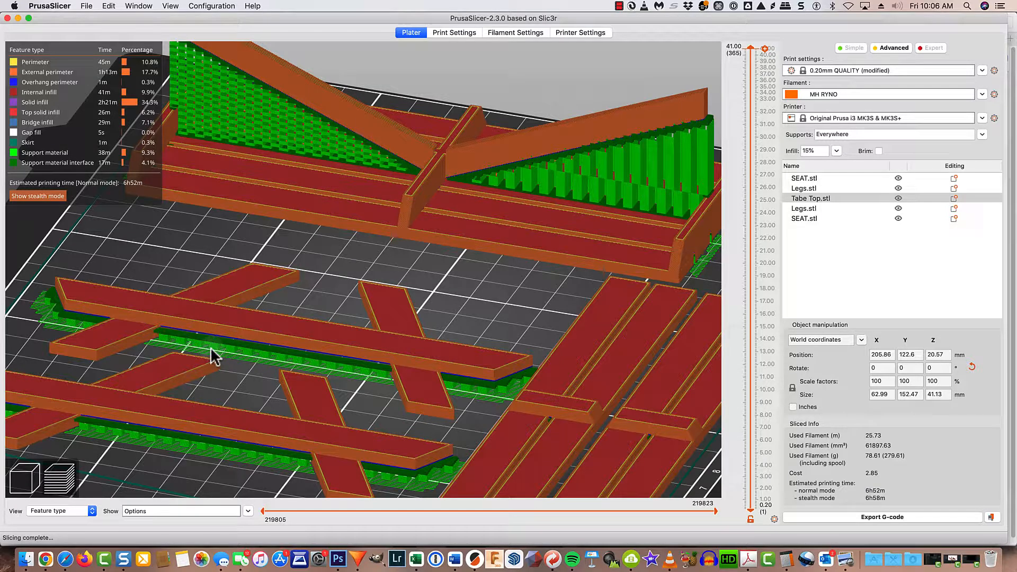
scroll(212, 356, down, 4)
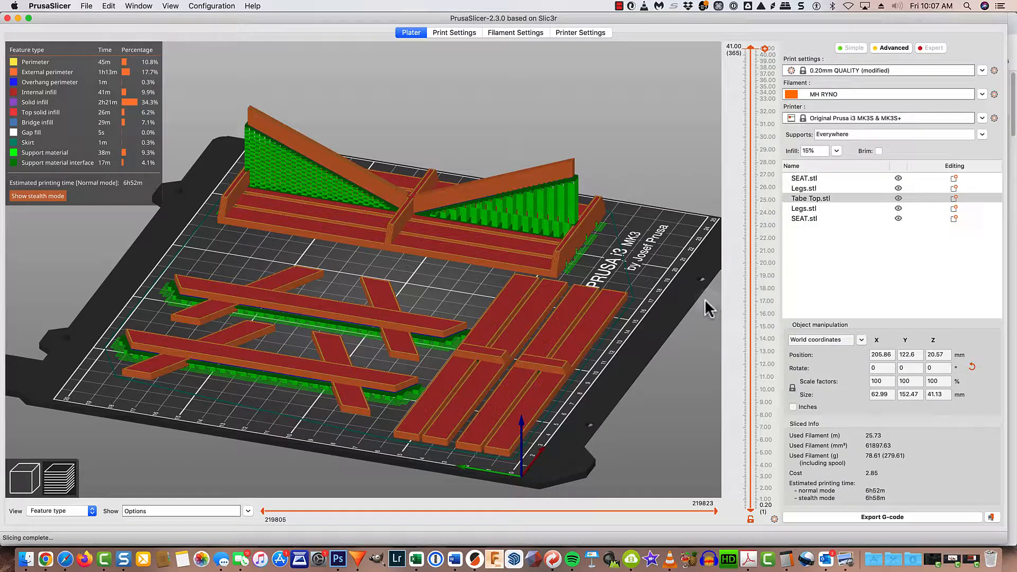
click(861, 516)
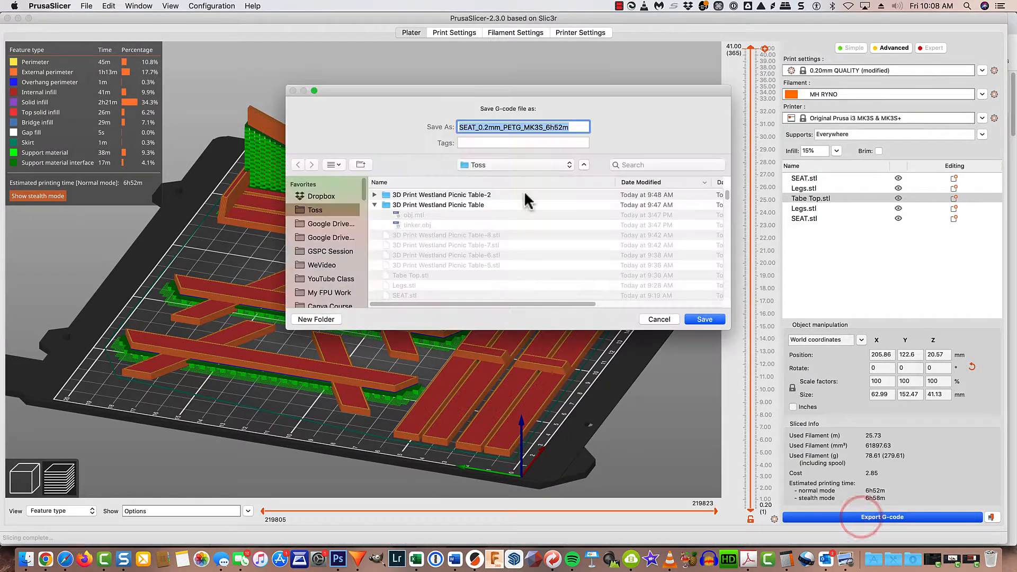
click(695, 319)
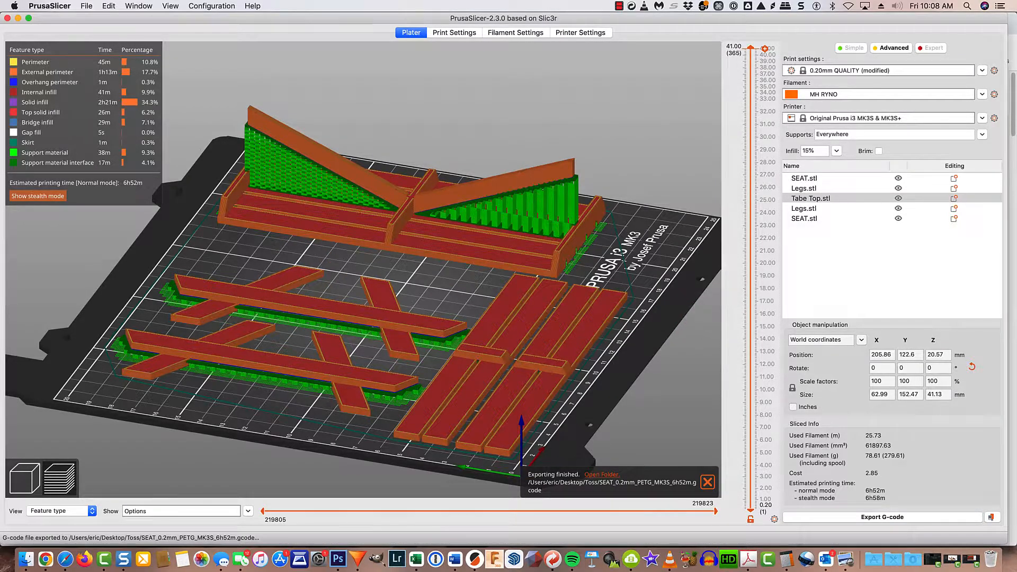
Switch to OctoPrint in Chrome, show the printer's camera feed, and upload SEAT_0.2mm_PETG_MK3S_6h52m.gcode from the Toss folder.
drag(1016, 6, 282, 1)
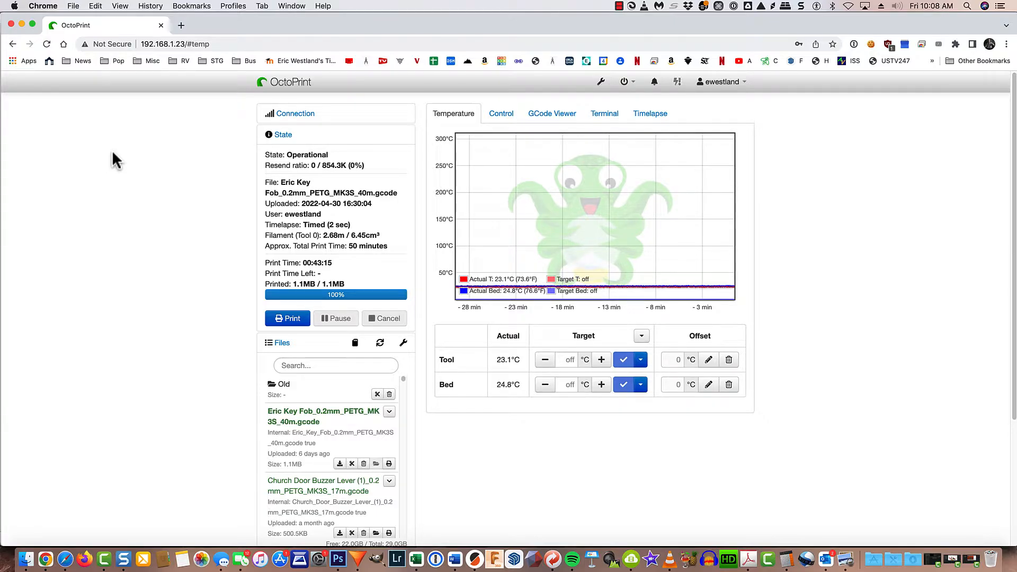
click(494, 115)
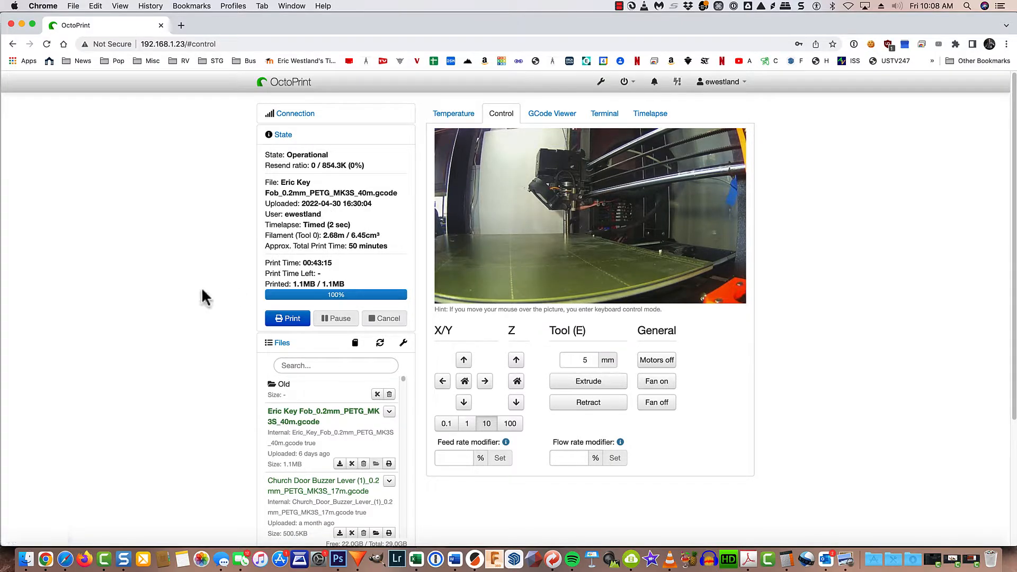
scroll(203, 296, down, 5)
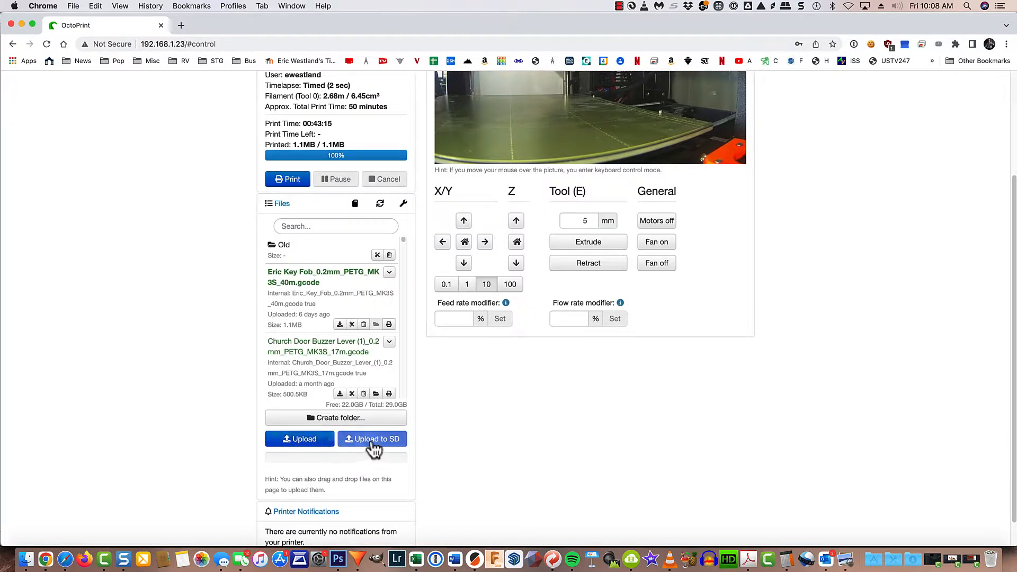
click(297, 440)
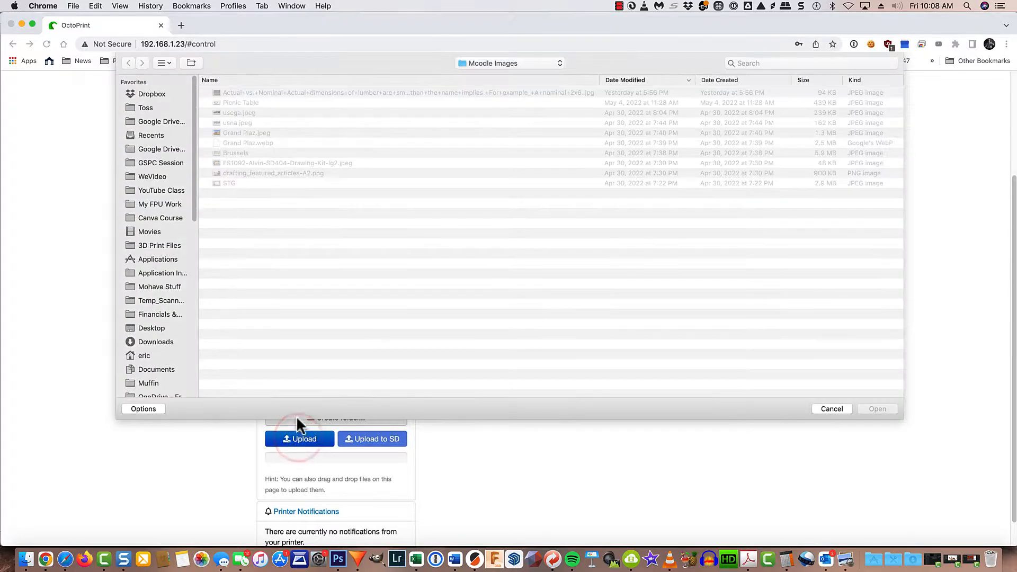
click(145, 108)
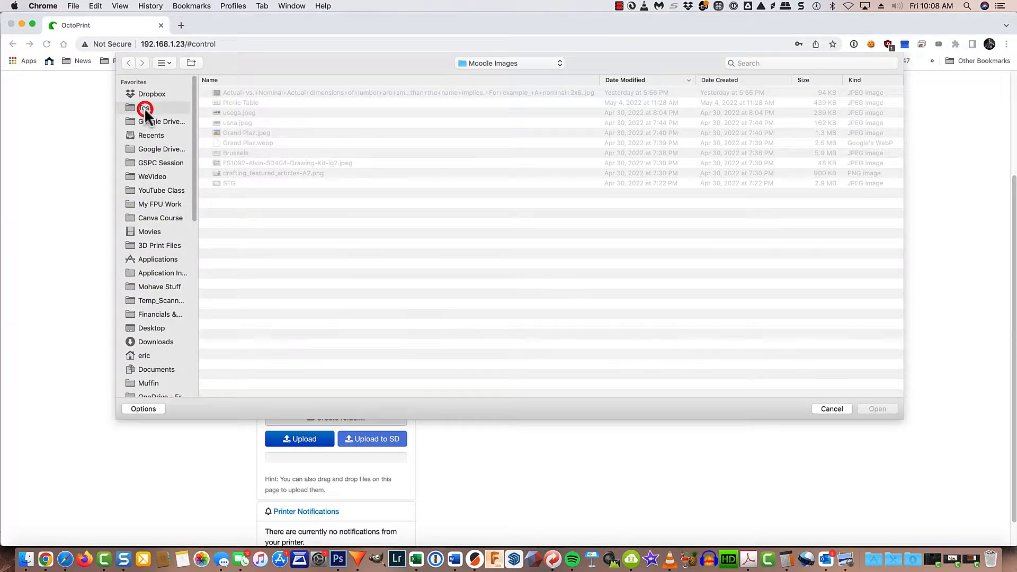
double_click(265, 92)
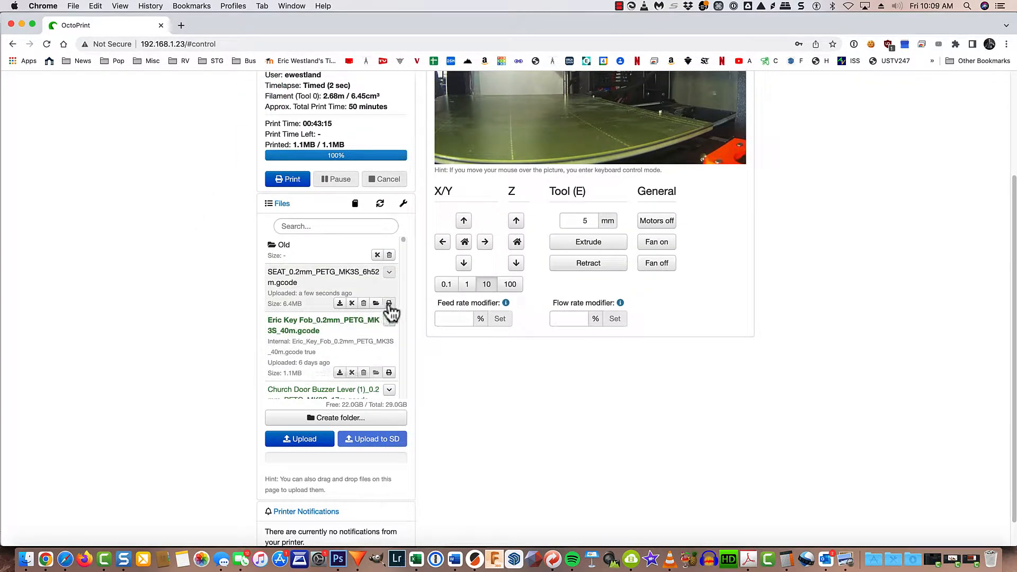
Start printing the uploaded SEAT_0.2mm_PETG_MK3S_6h52m.gcode file and display the tool and bed temperature graph.
click(389, 303)
scroll(543, 351, up, 5)
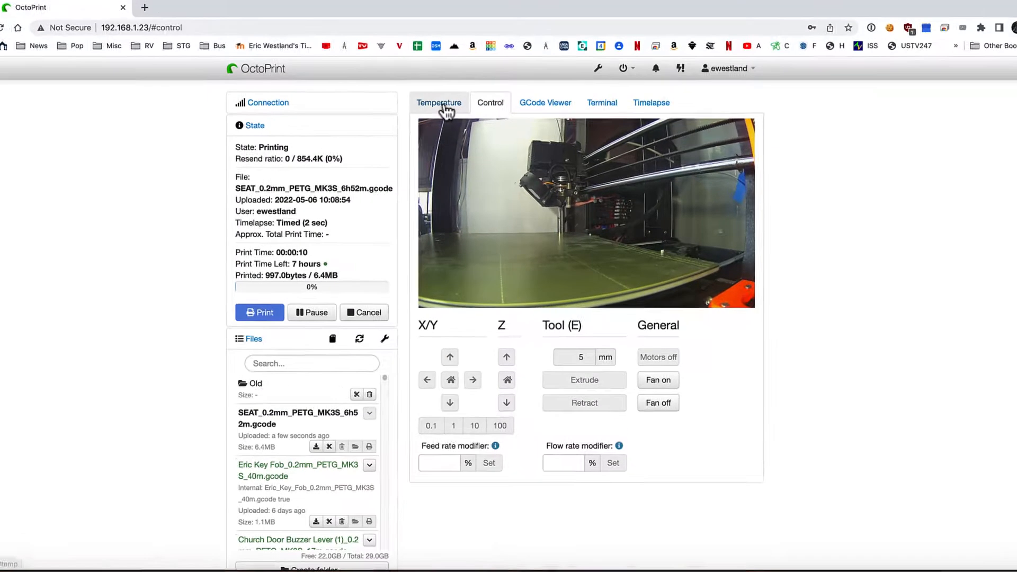
click(448, 113)
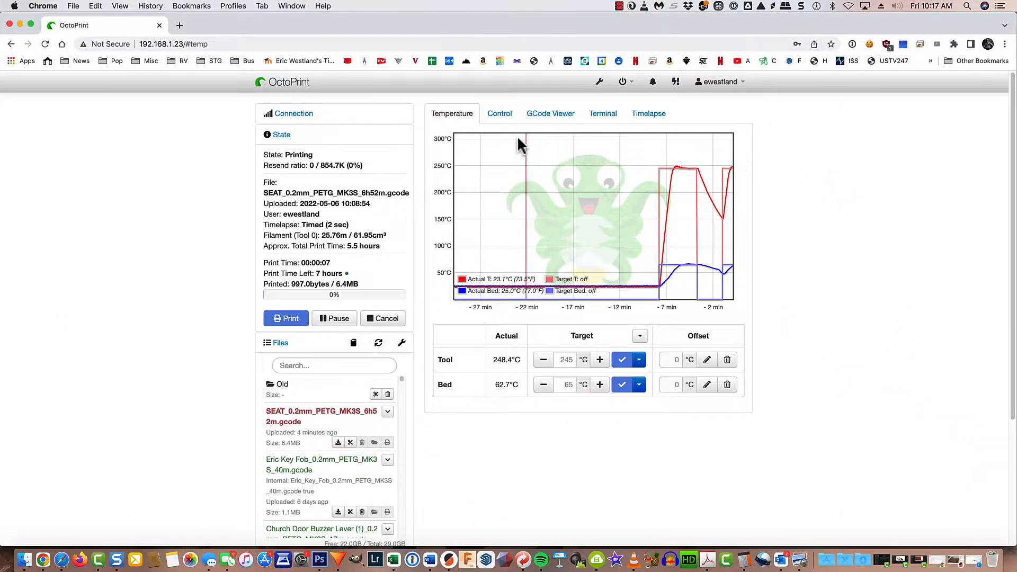
Watch the print start on the printer's camera feed, enlarge the feed to fill the page, and return it to normal size.
click(502, 119)
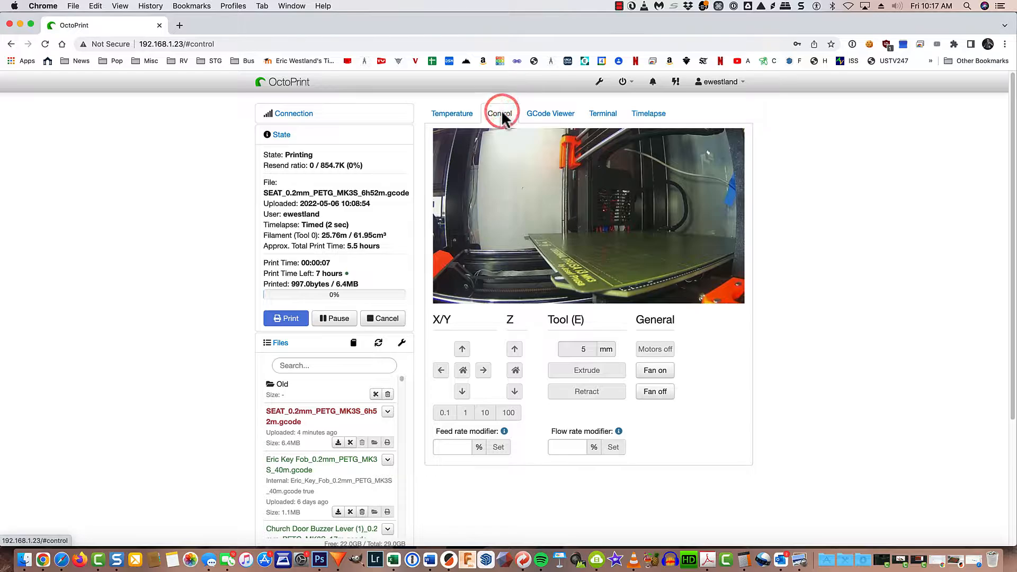
click(661, 239)
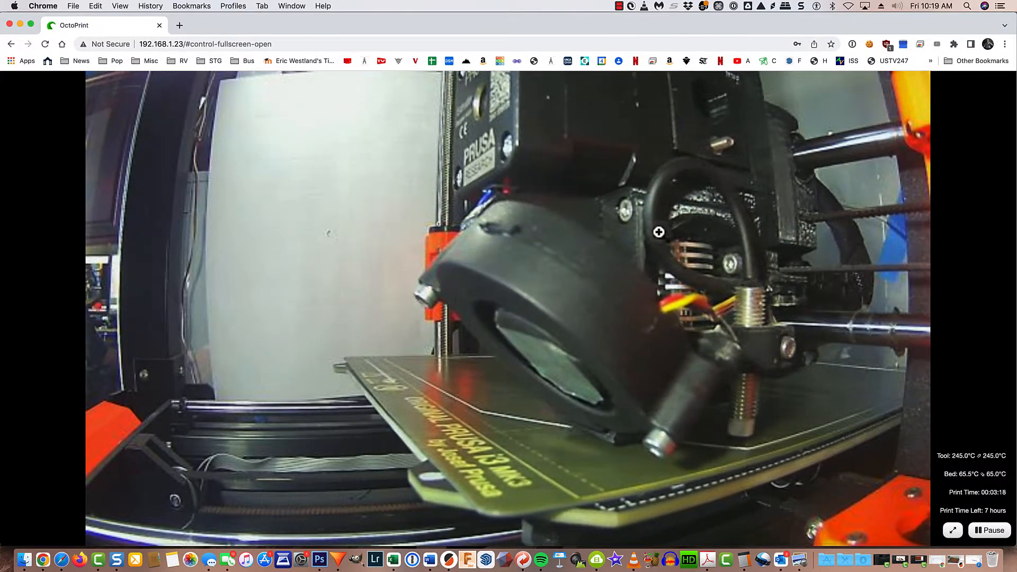
double_click(611, 228)
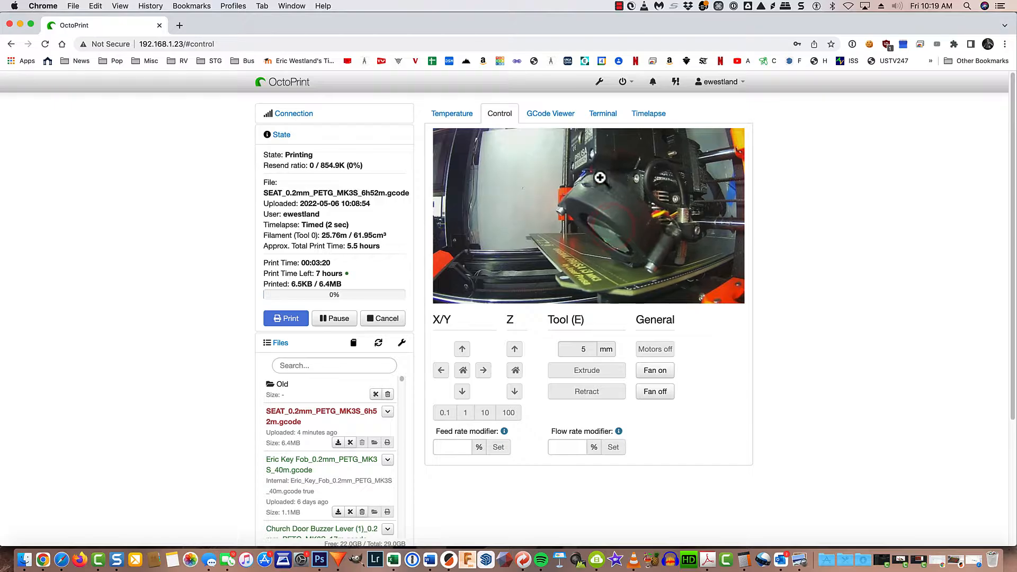
Check the running job's G-code toolpaths and terminal log, and watch the enlarged camera feed again.
click(566, 112)
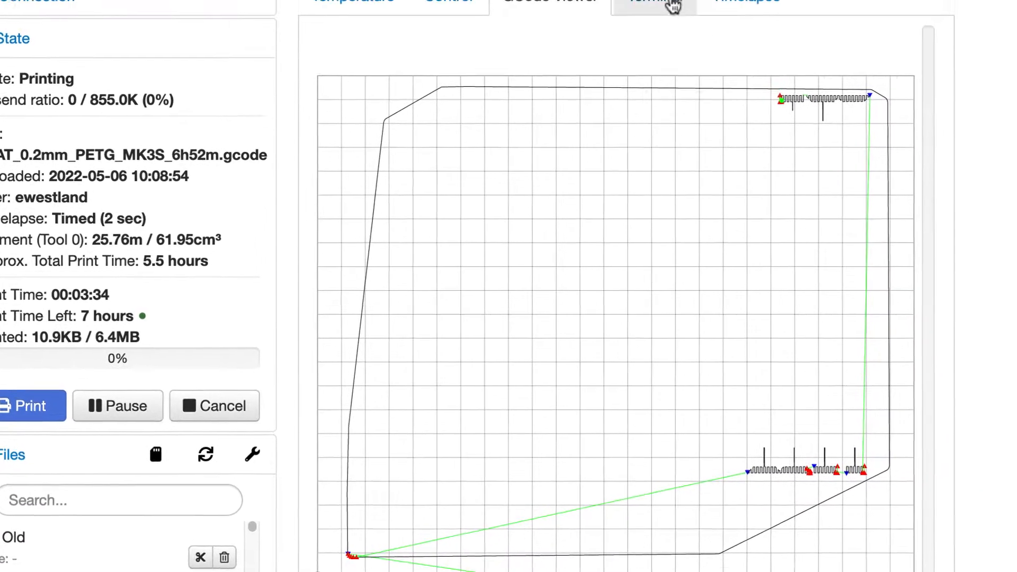
click(628, 61)
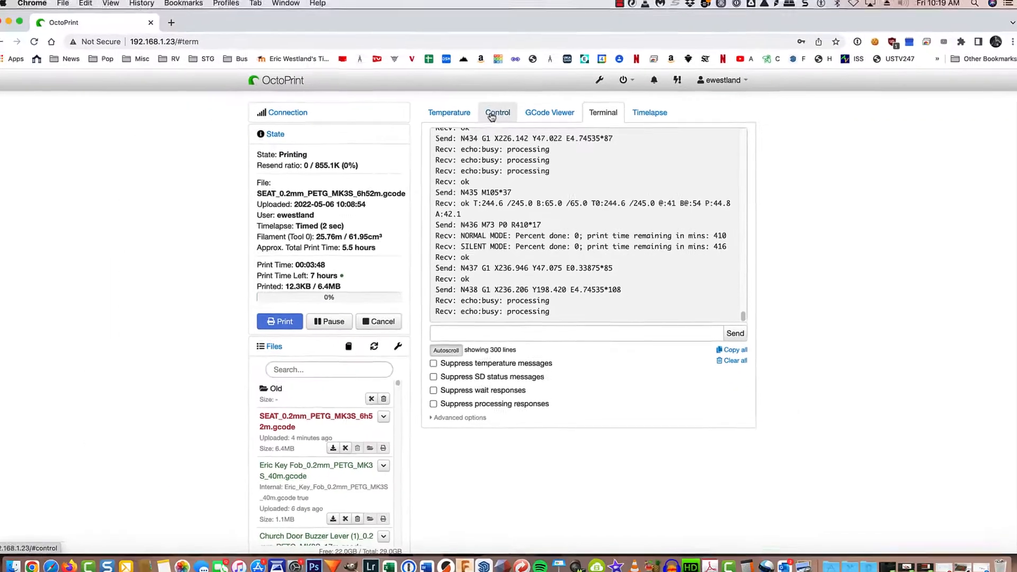
click(401, 59)
click(554, 227)
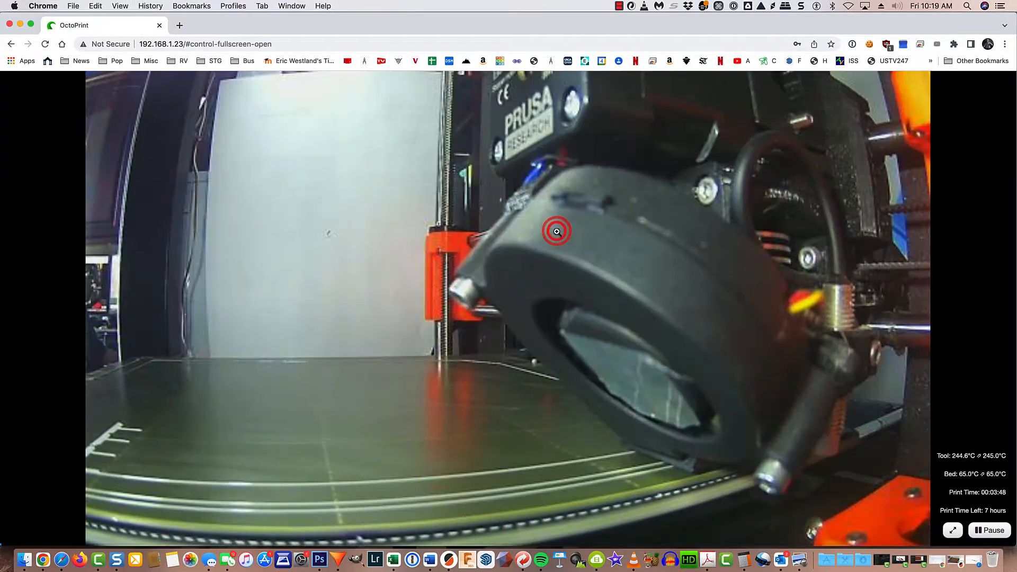